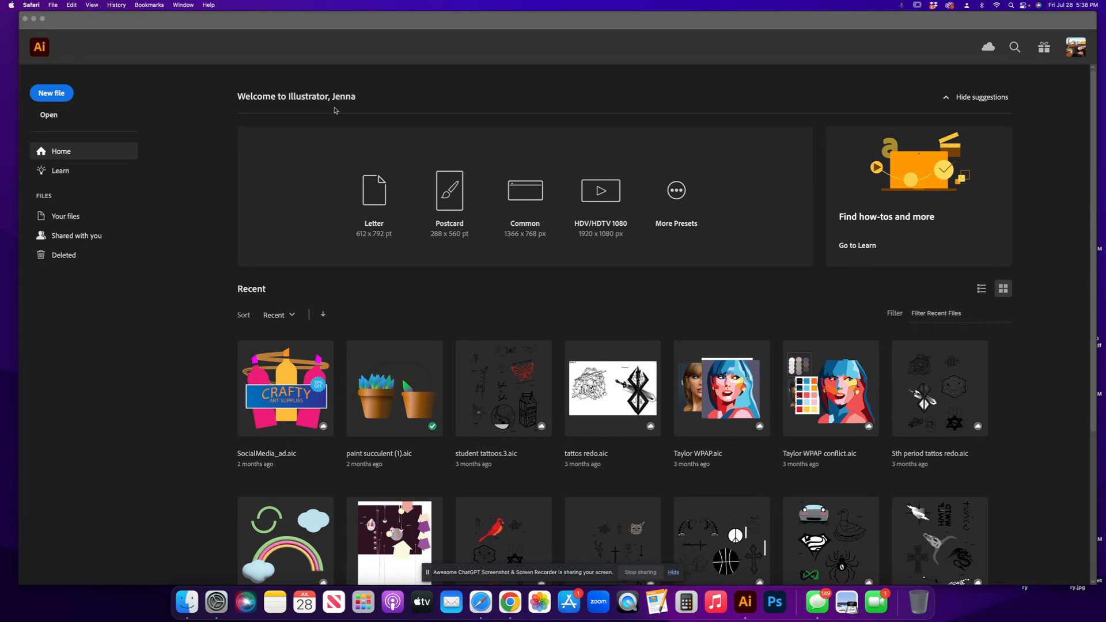
scroll(429, 432, "down", 5)
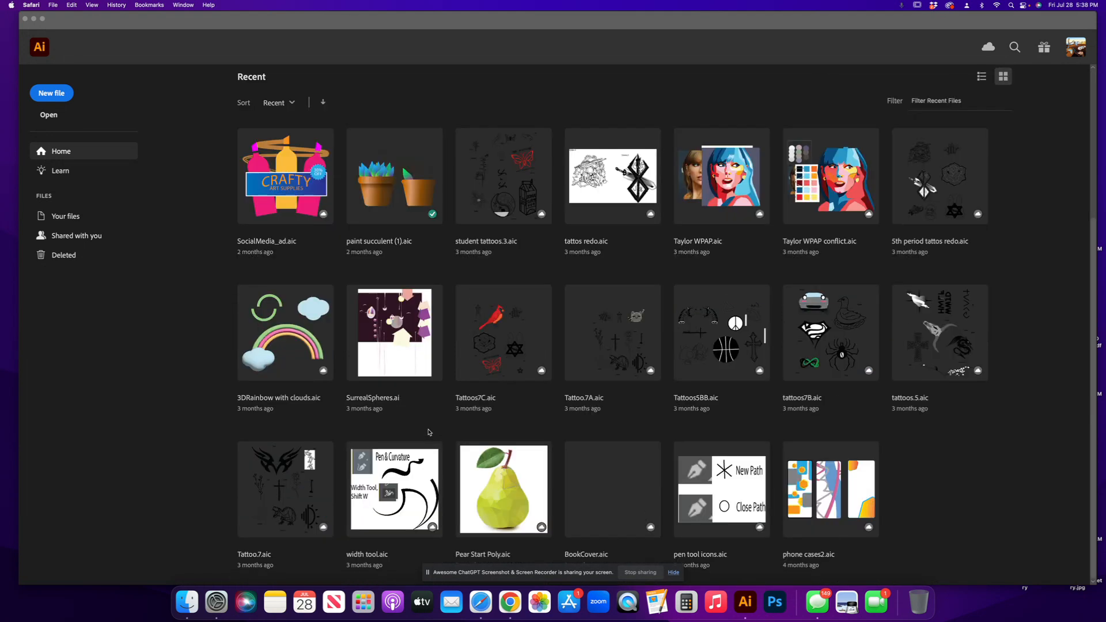
scroll(429, 432, "up", 5)
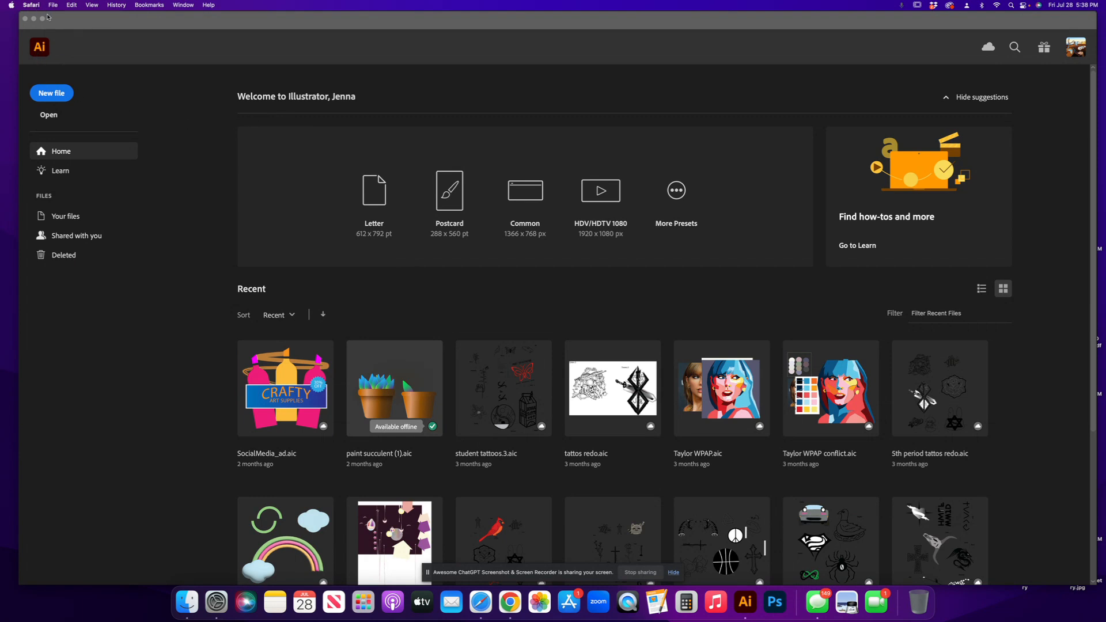
left_click(74, 24)
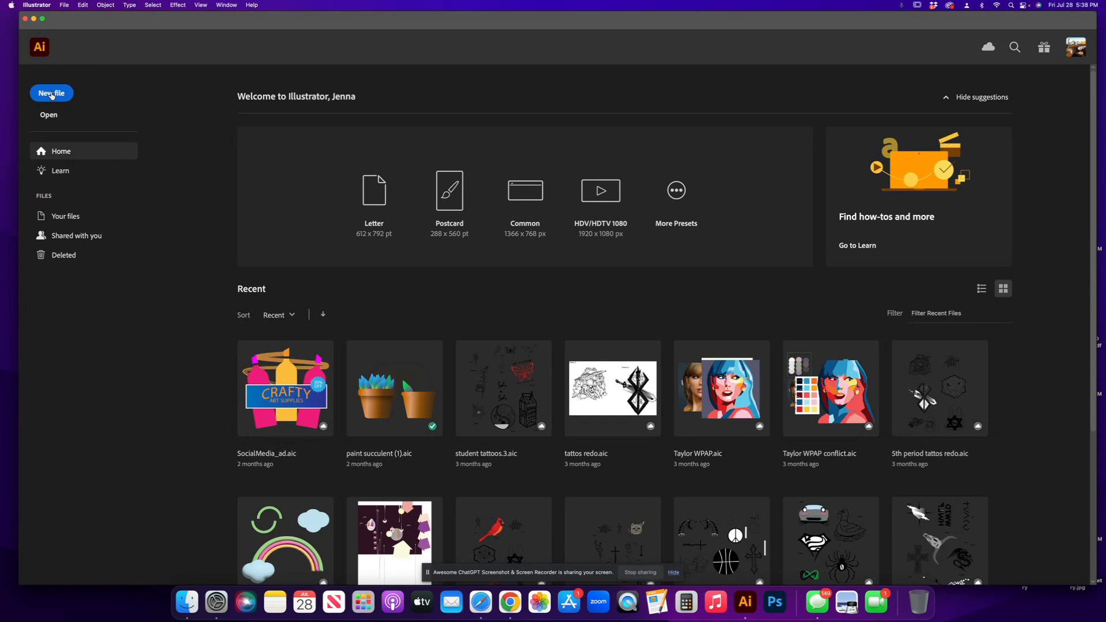
Open the New Document dialog and switch to the Print presets with Letter selected.
left_click(64, 5)
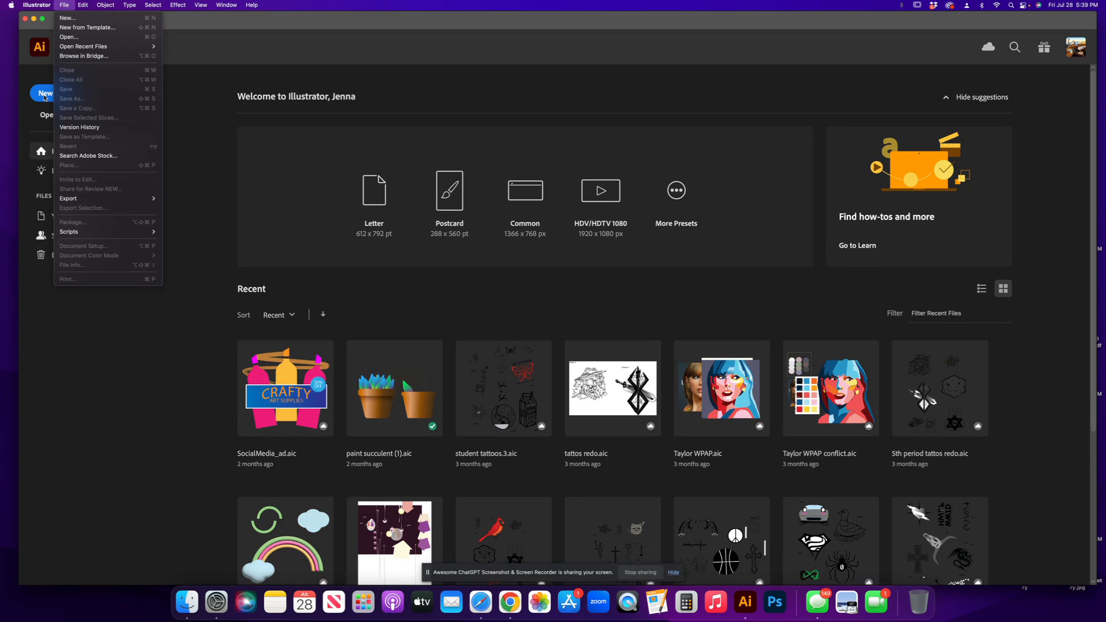
left_click(143, 19)
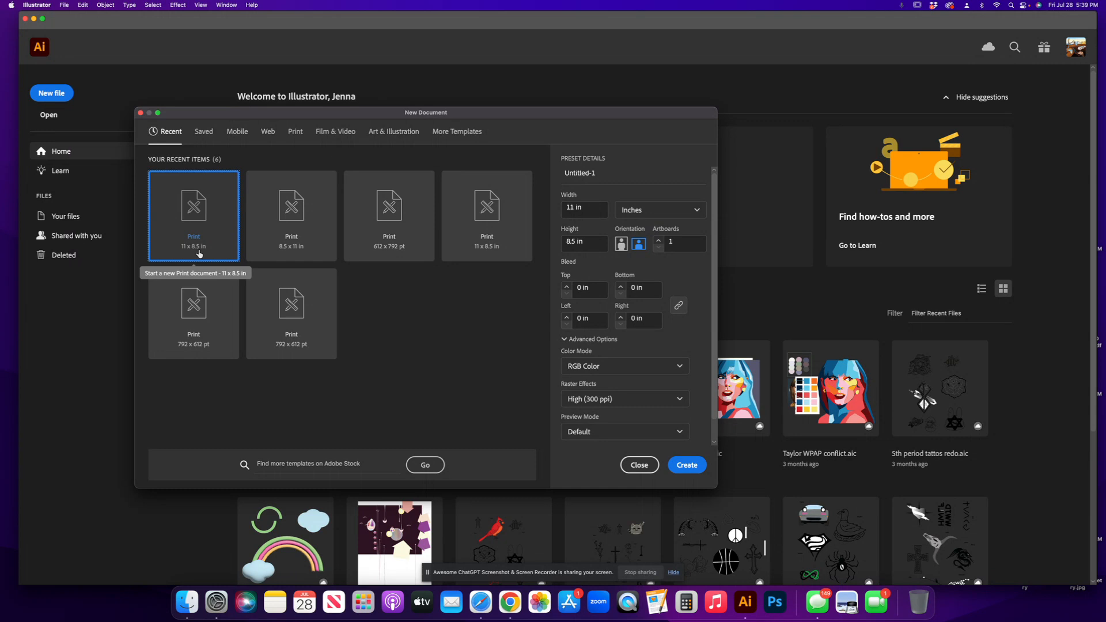
left_click(294, 134)
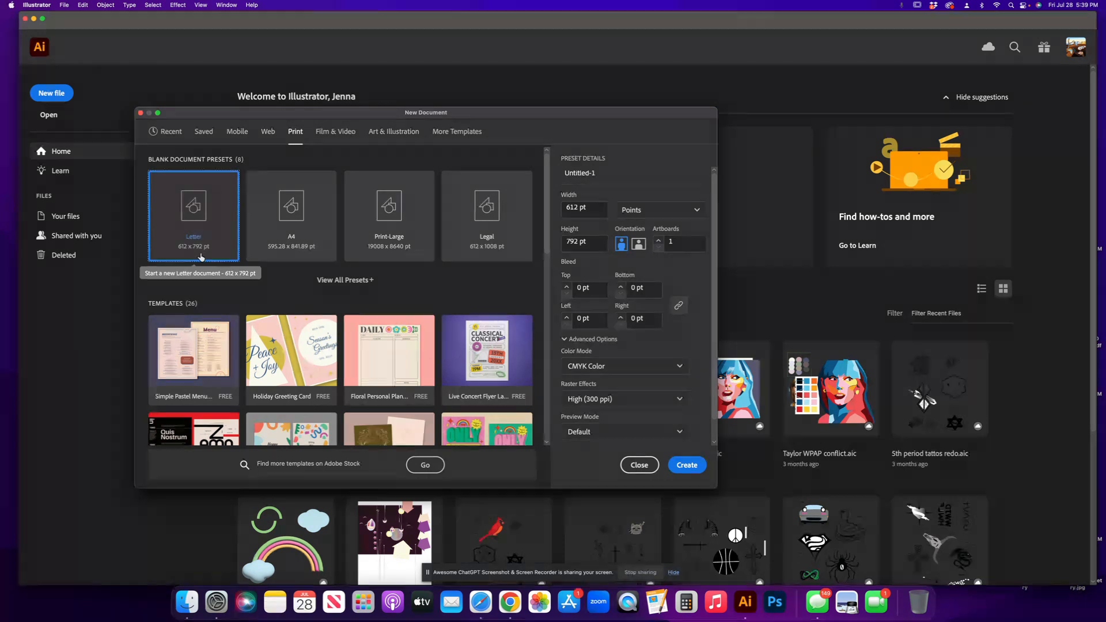
Set the document units to Inches and replace Untitled- in the name with the user's surname.
left_click(697, 213)
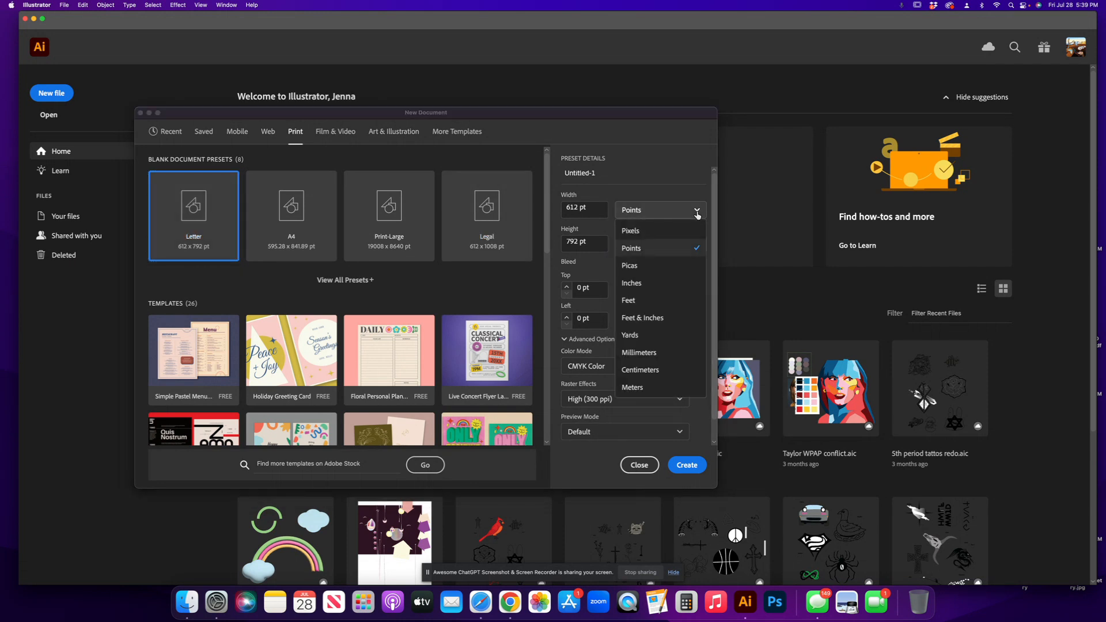
left_click(633, 284)
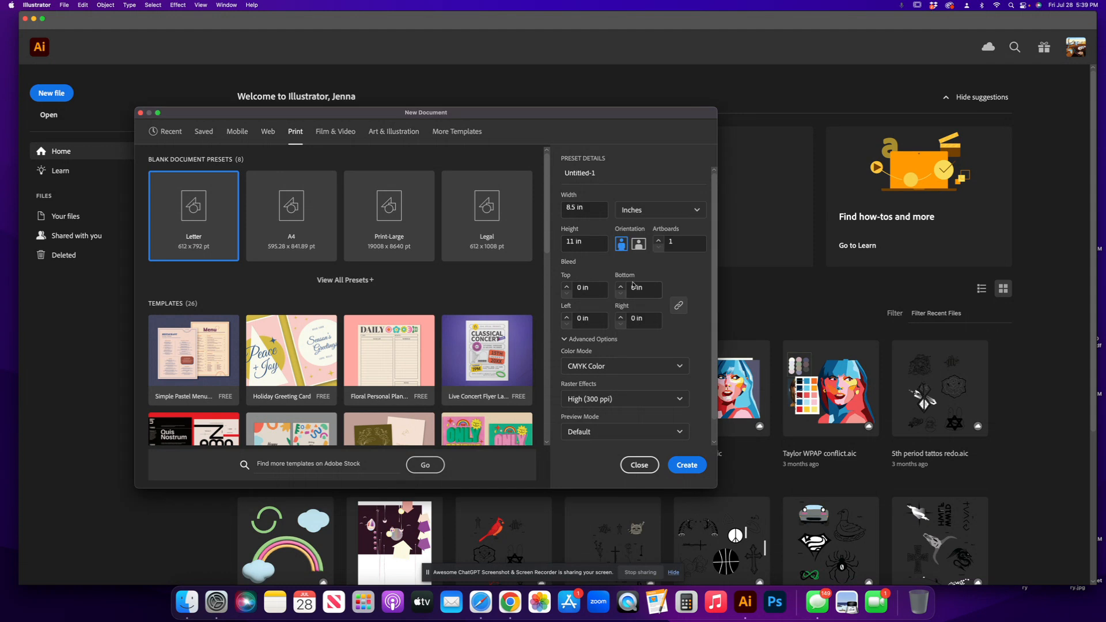
left_click_drag(600, 174, 564, 175)
type("Hudock1")
left_click(684, 371)
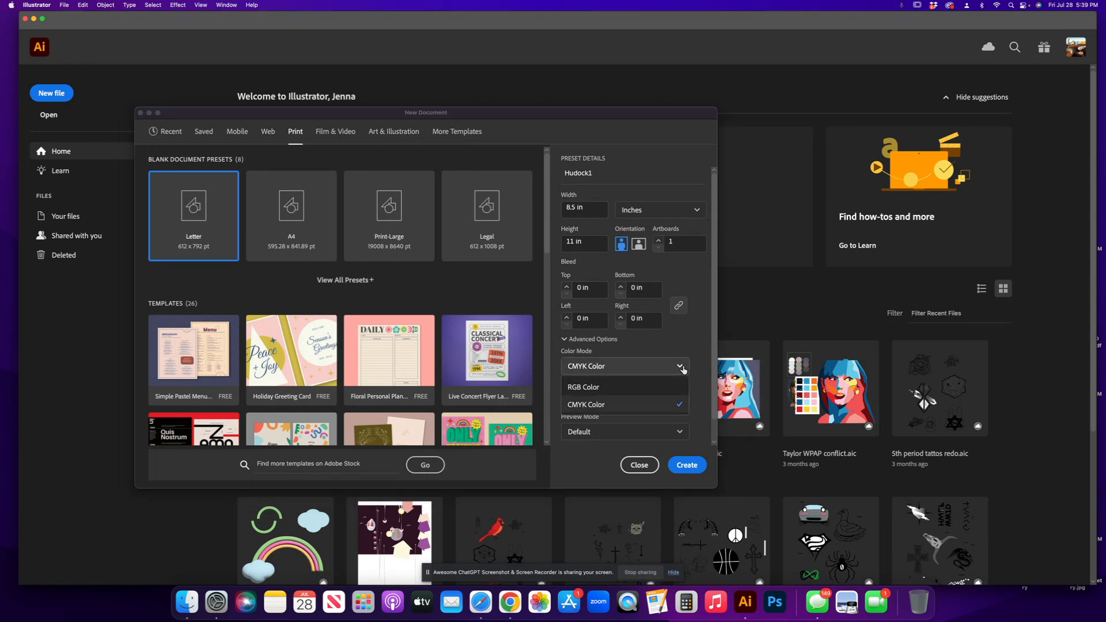
left_click(597, 391)
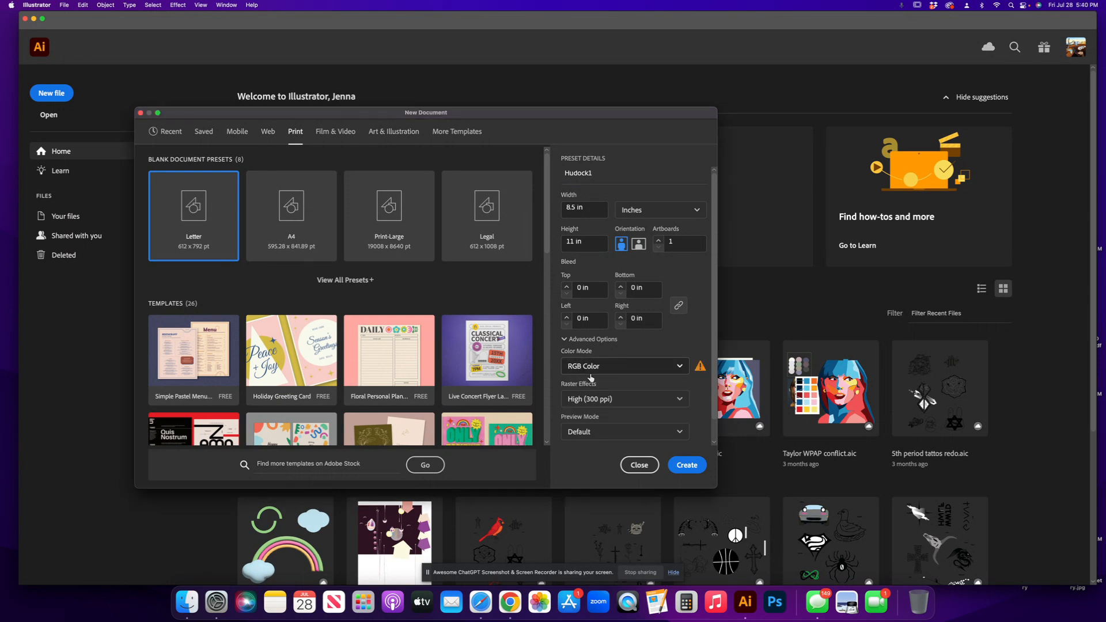
left_click(677, 369)
left_click(587, 406)
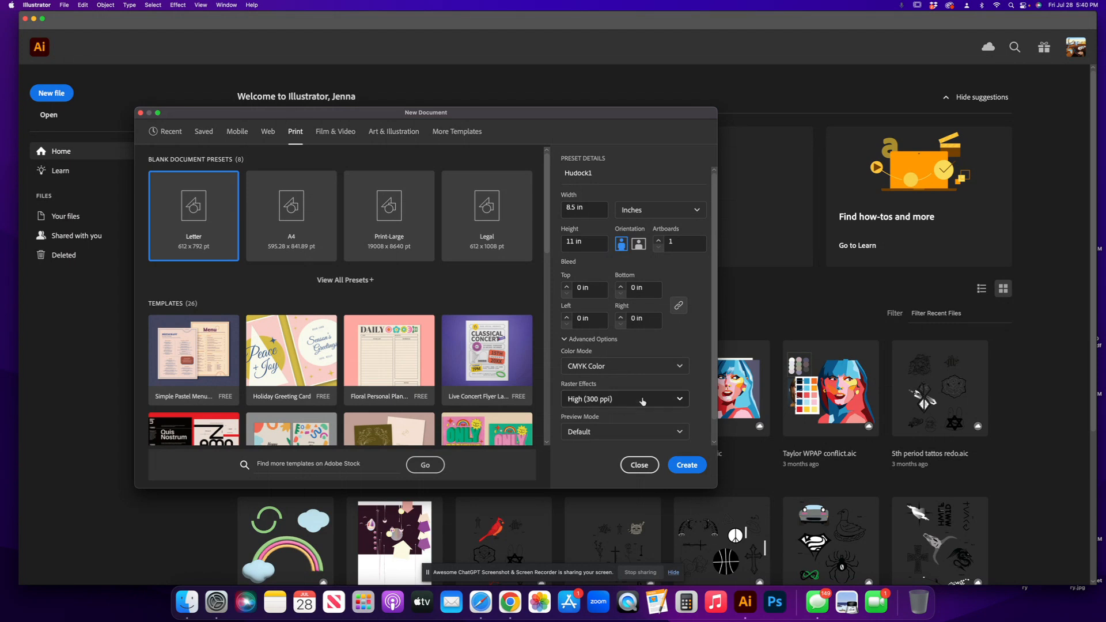
left_click(680, 400)
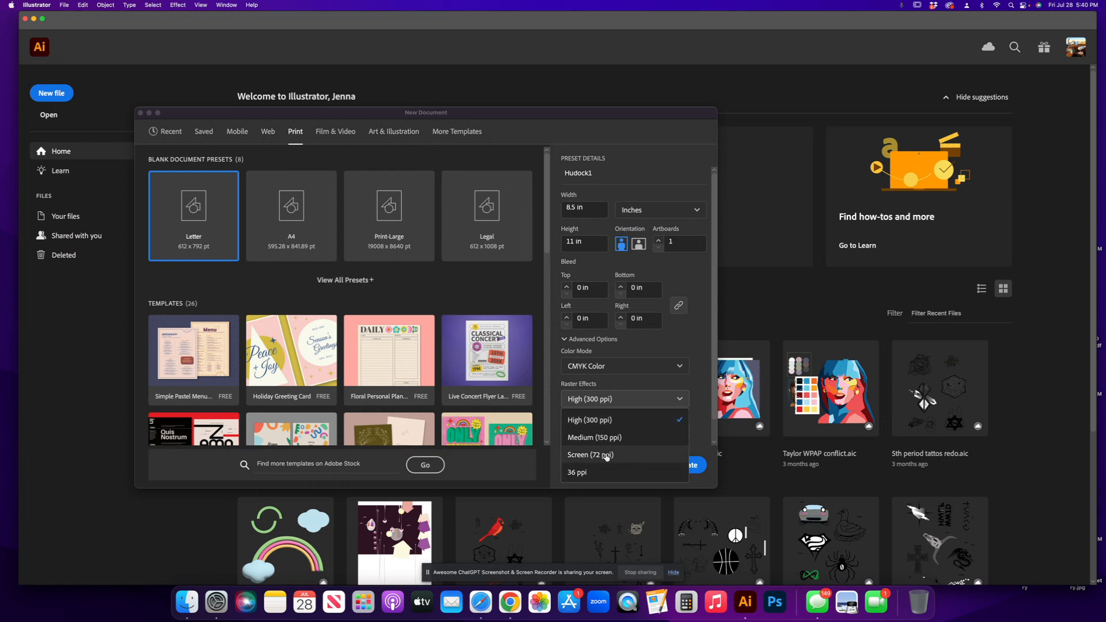
left_click(703, 423)
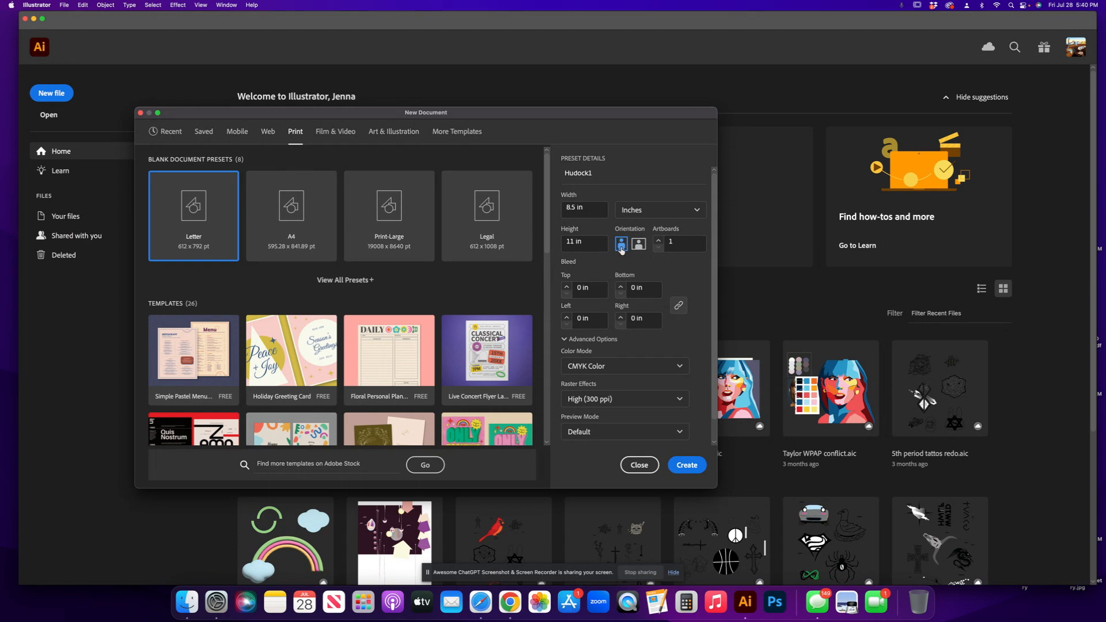
Switch to landscape orientation, adjust the number of artboards, and create the document.
left_click(642, 247)
left_click(658, 241)
left_click_drag(679, 242, 659, 243)
type("4")
left_click(658, 249)
left_click(658, 248)
left_click(689, 468)
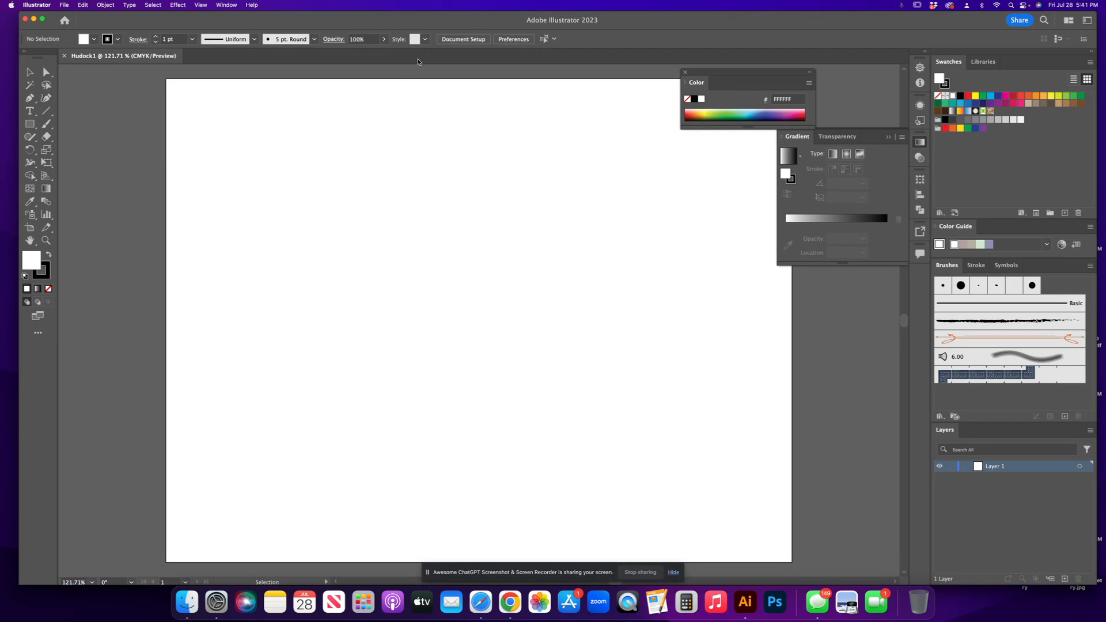
Show the rulers and set the ruler units to Inches.
key("super+r")
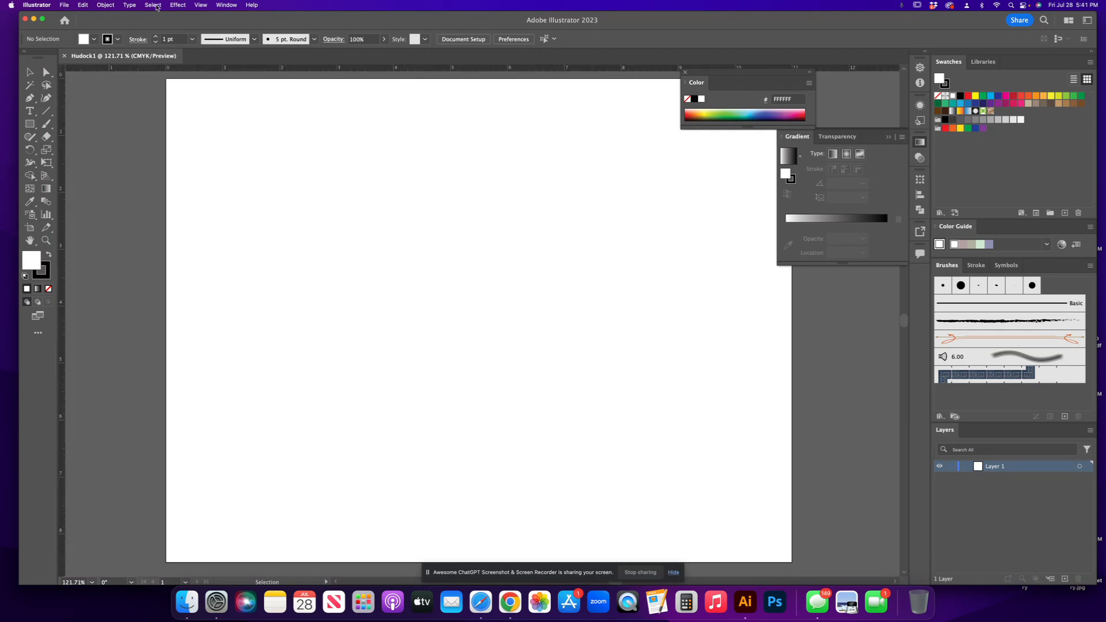
left_click(202, 5)
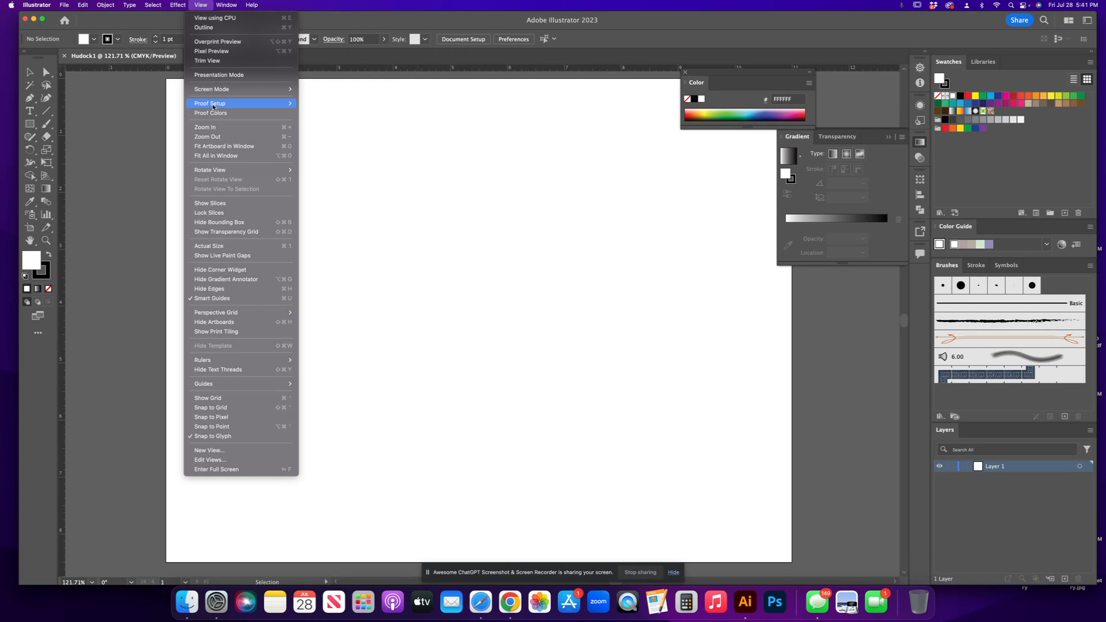
mouse_move(211, 360)
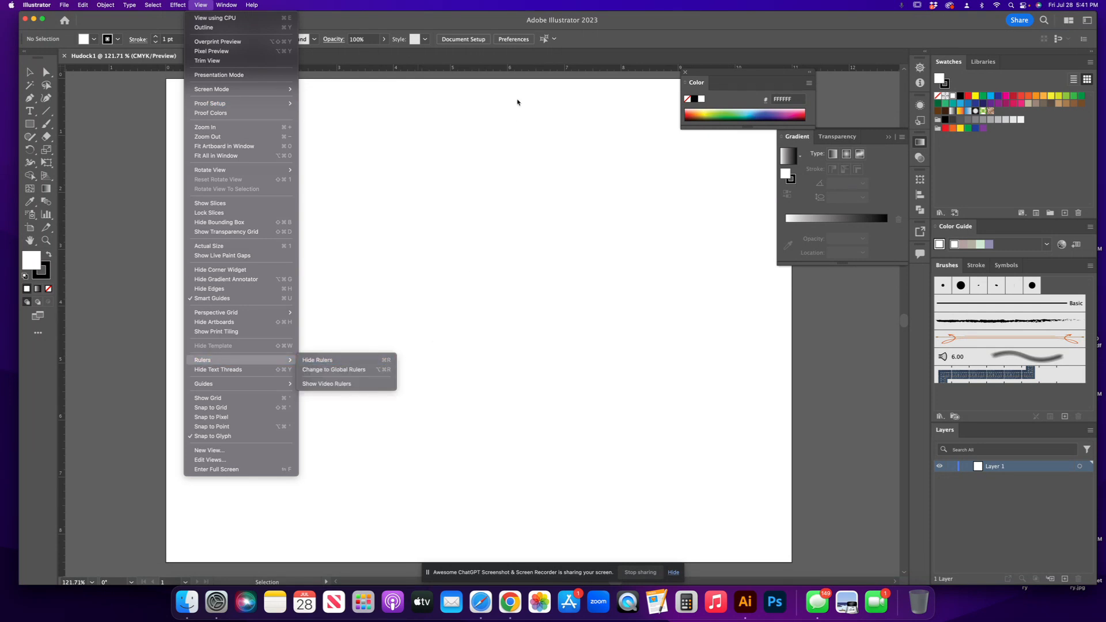
right_click(527, 69)
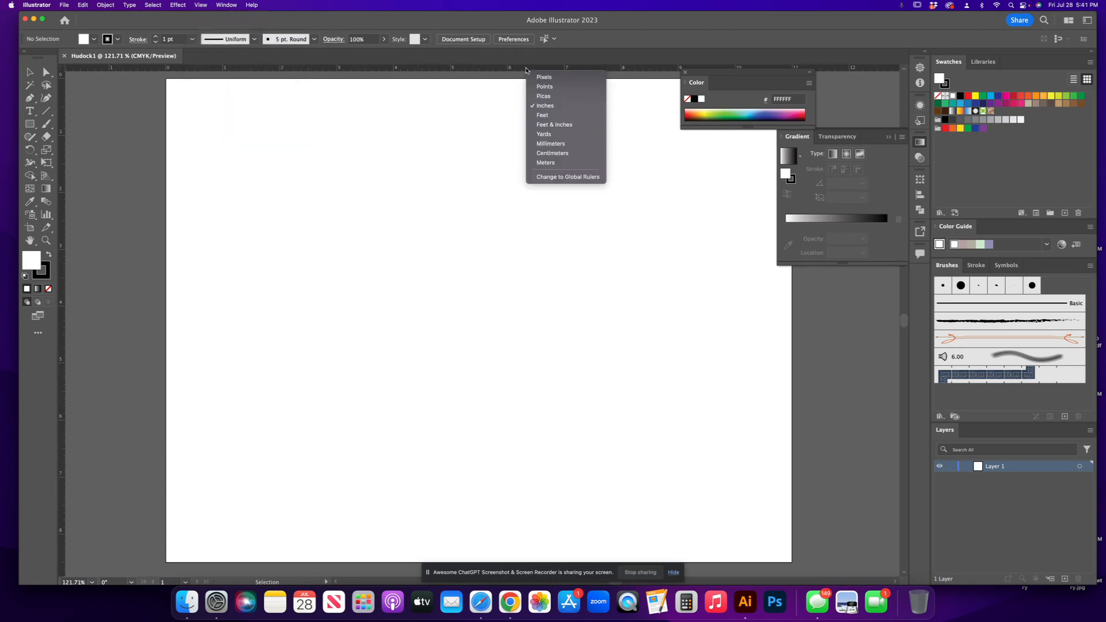
left_click(544, 106)
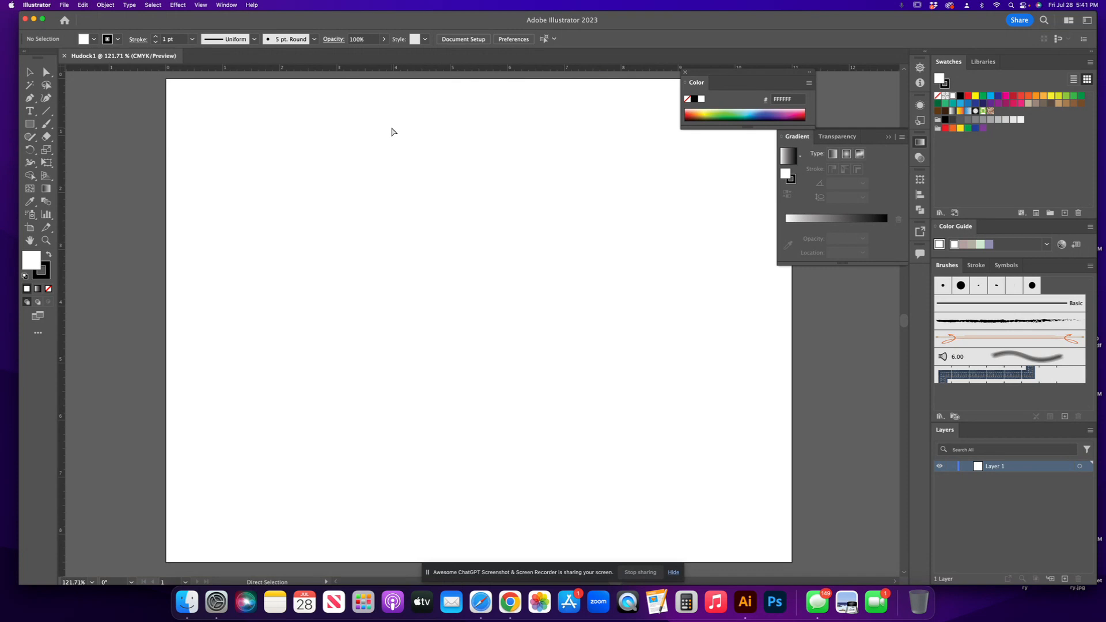
Zoom out and back in on the artboard, then zoom into a region with the Zoom tool.
key("super+minus")
key("super+minus")
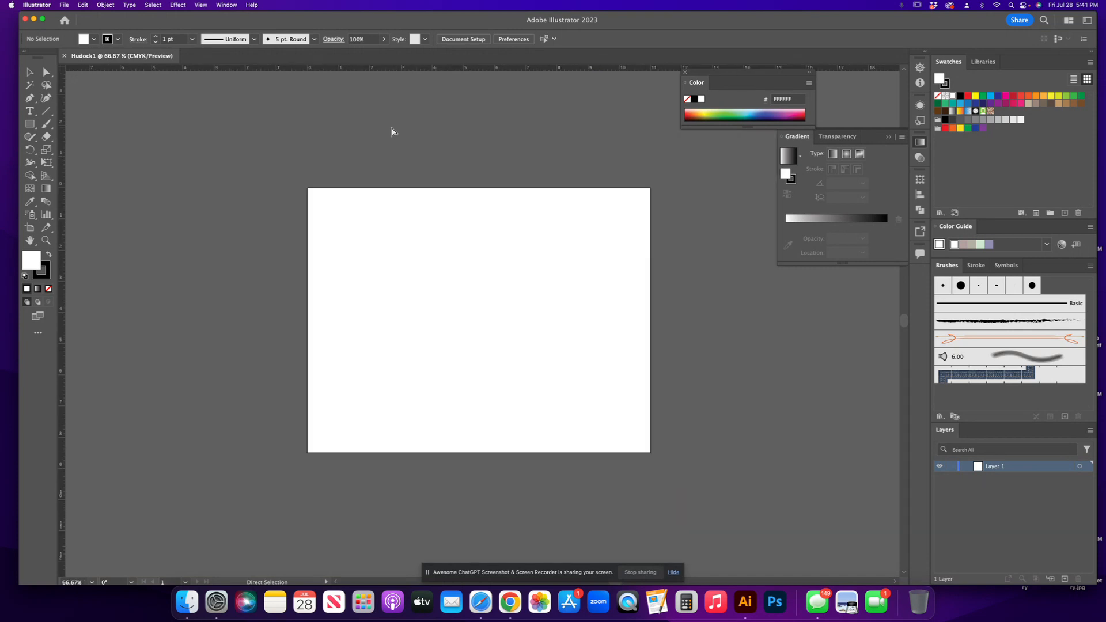
key("super+plus")
key("super+plus")
key("super+plus")
key("super+plus")
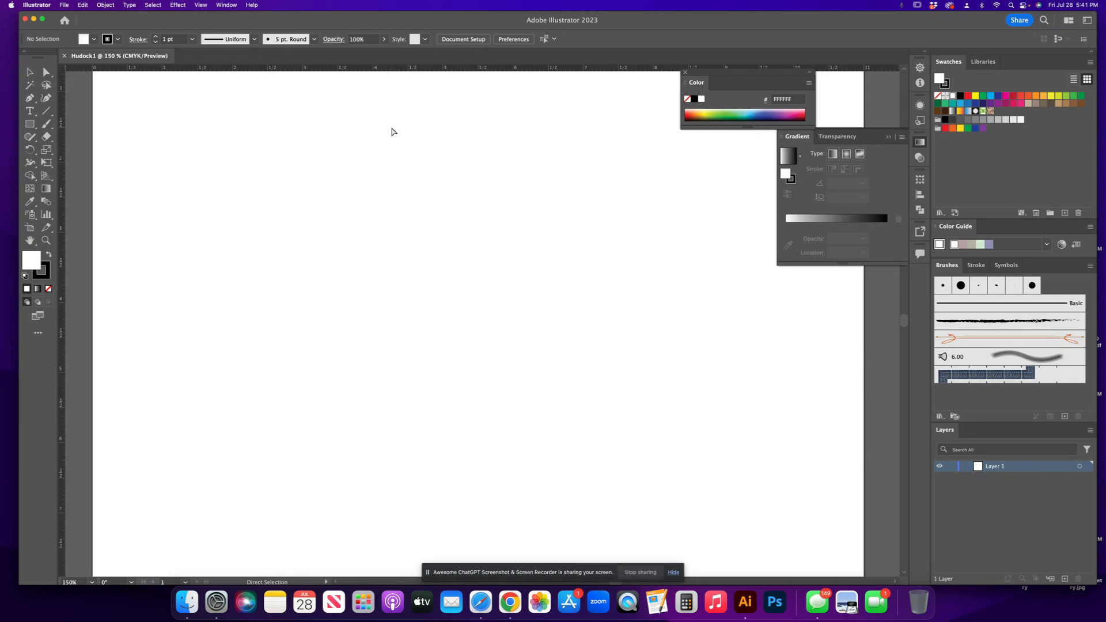
left_click(46, 240)
left_click_drag(118, 227, 172, 255)
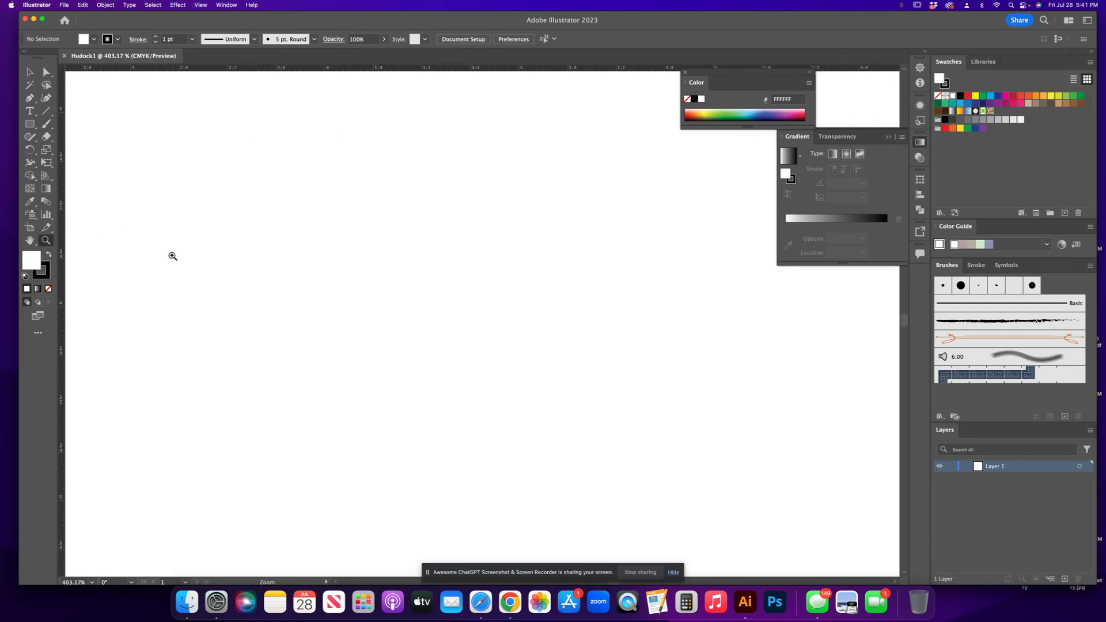
Pan around the artboard with the Hand tool and zoom in further with the Zoom tool.
left_click(32, 241)
left_click_drag(120, 202, 336, 380)
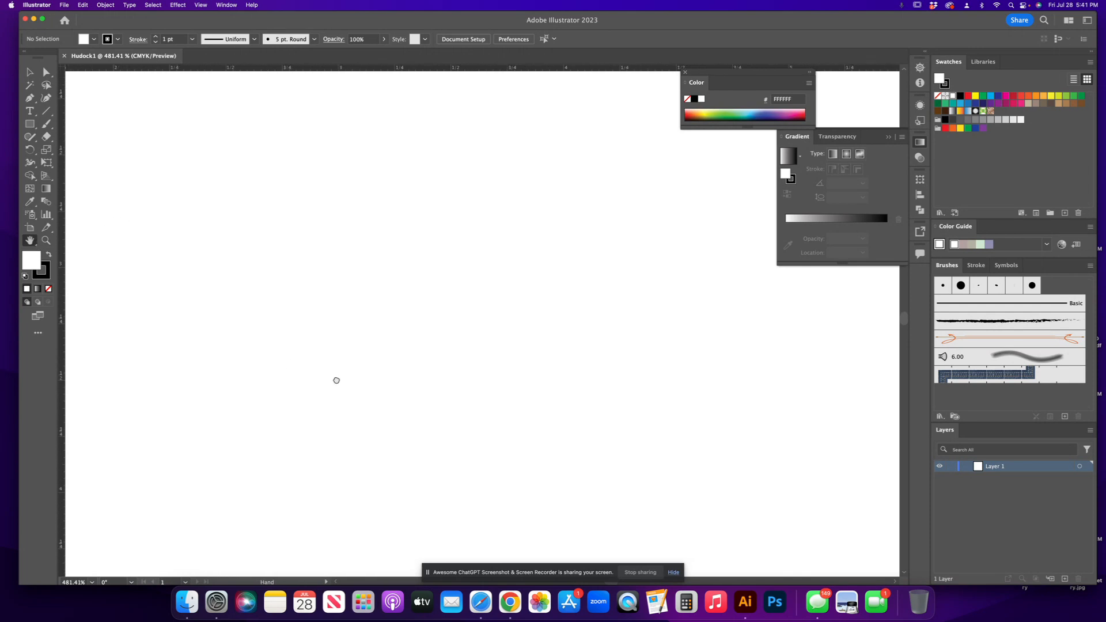
left_click_drag(123, 156, 447, 360)
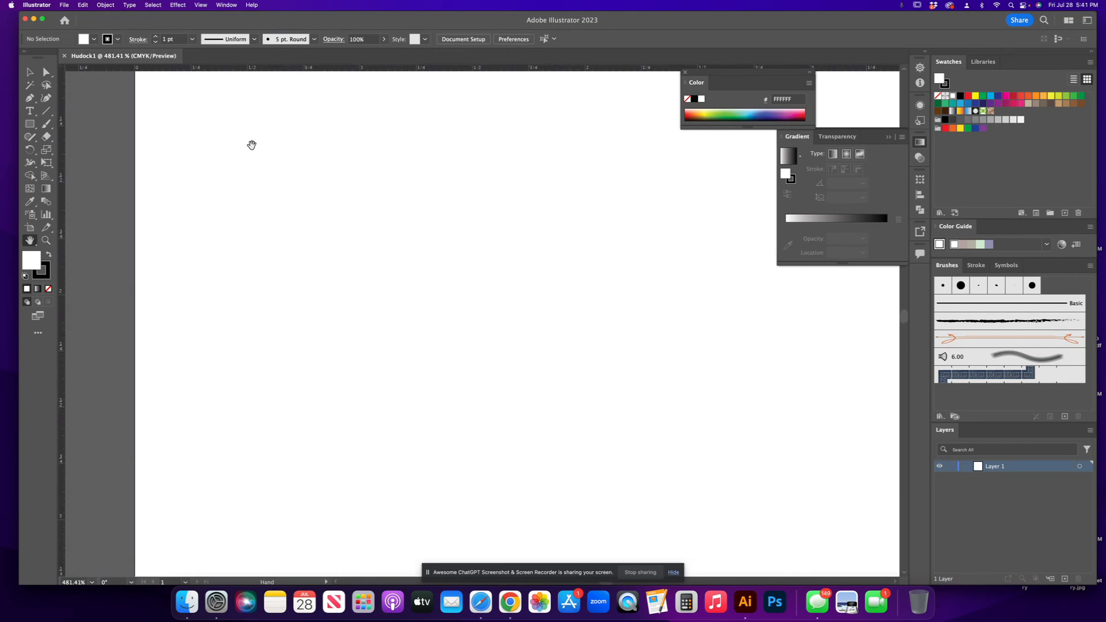
left_click_drag(249, 387, 244, 447)
left_click_drag(188, 207, 202, 242)
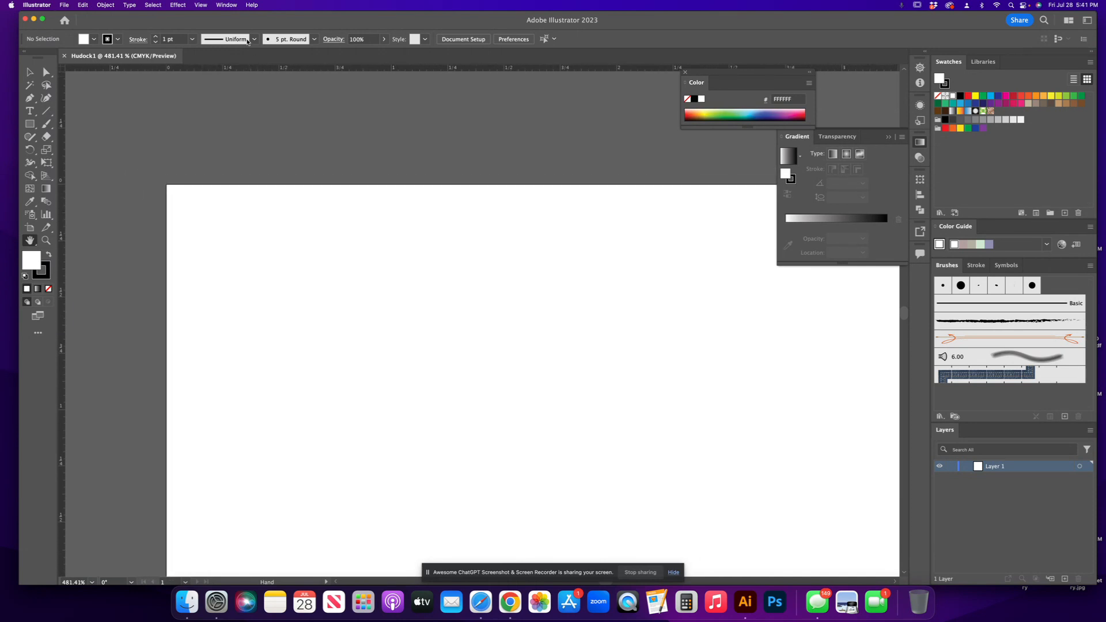
left_click(46, 240)
left_click_drag(190, 208, 261, 240)
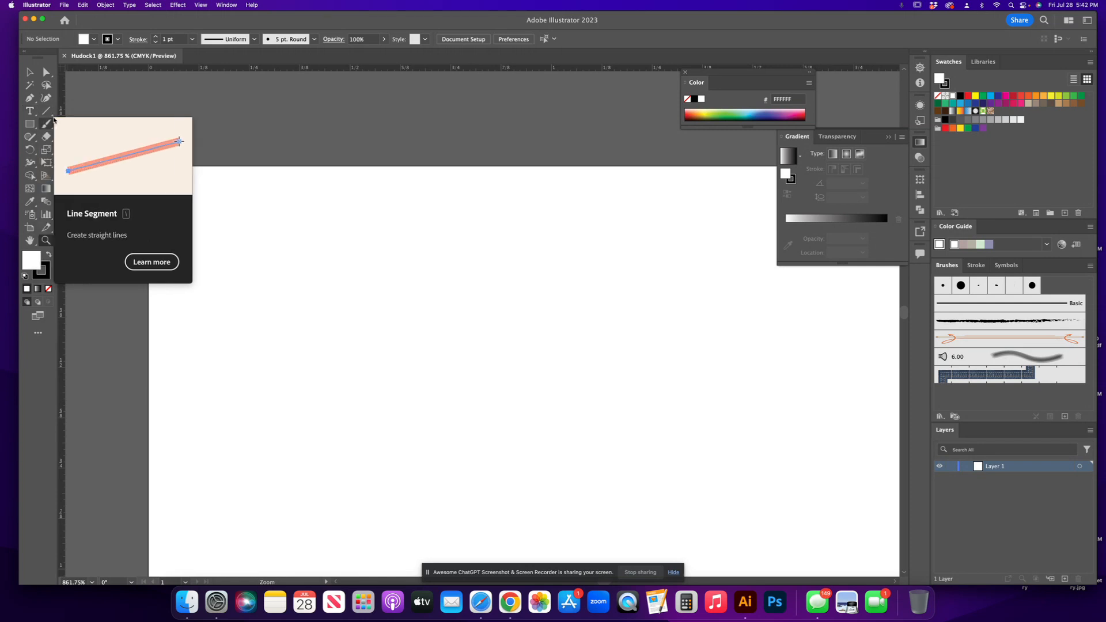
Tear off the Line Segment tool group as a vertical floating toolbar on the canvas.
left_click(53, 118)
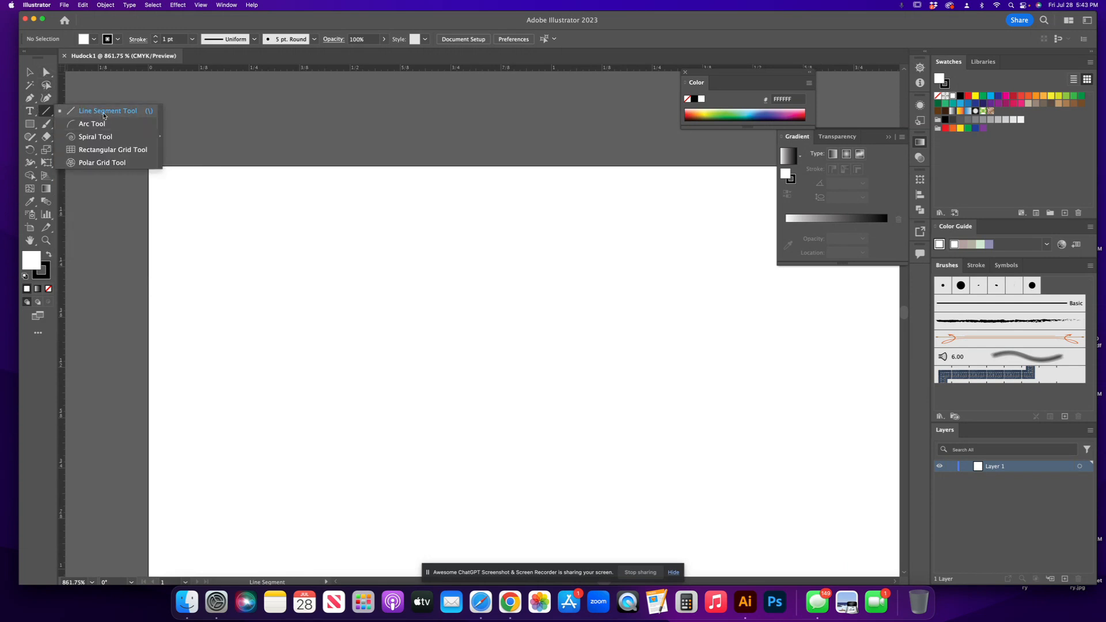
left_click(160, 141)
left_click_drag(86, 123, 221, 211)
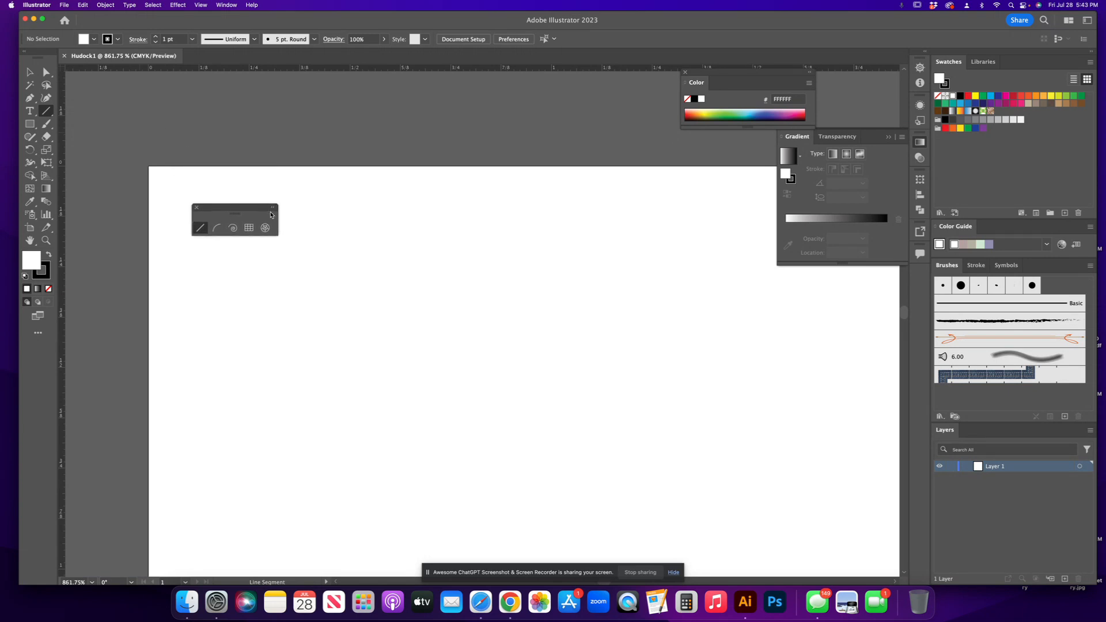
left_click(272, 207)
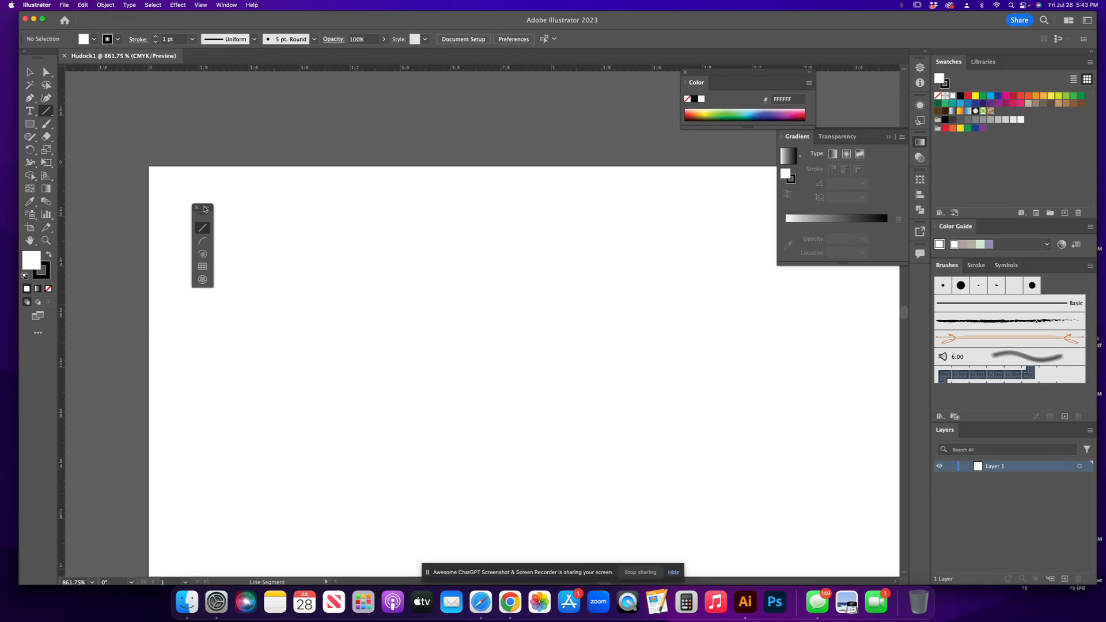
left_click_drag(205, 209, 221, 201)
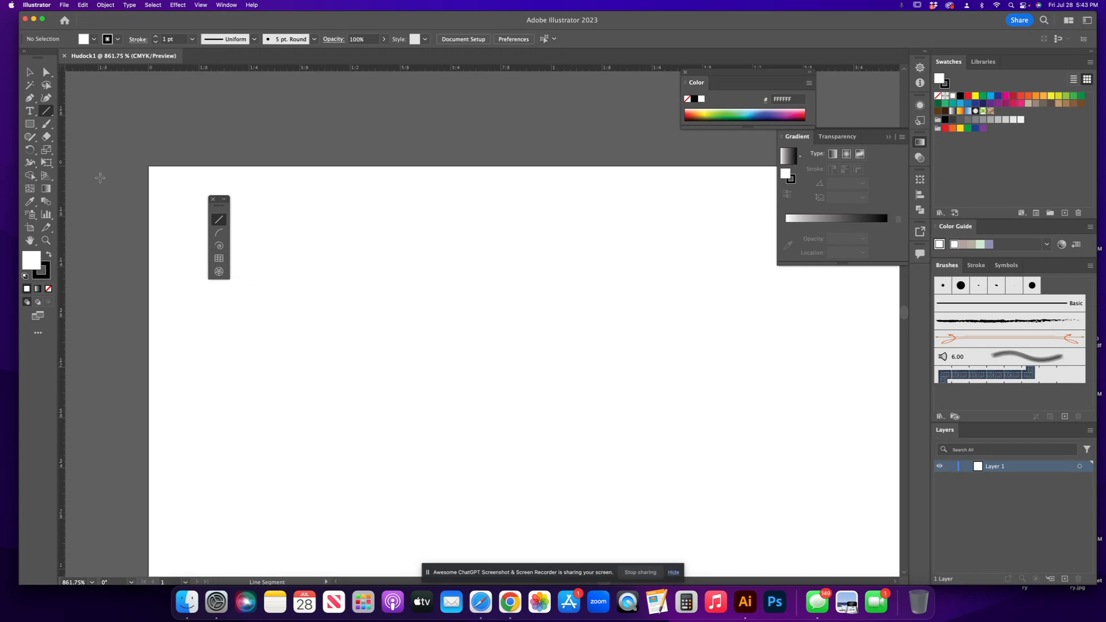
Tear off the Rectangle tool group as a second vertical floating toolbar beside the first.
left_click(29, 126)
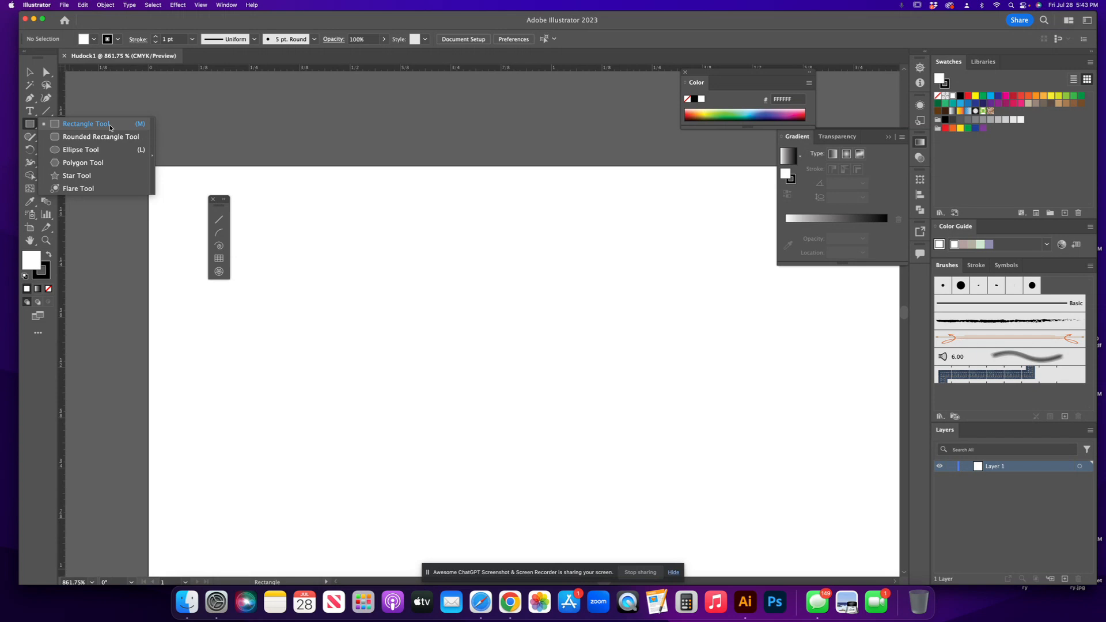
left_click(153, 151)
left_click_drag(134, 133, 349, 188)
left_click(347, 185)
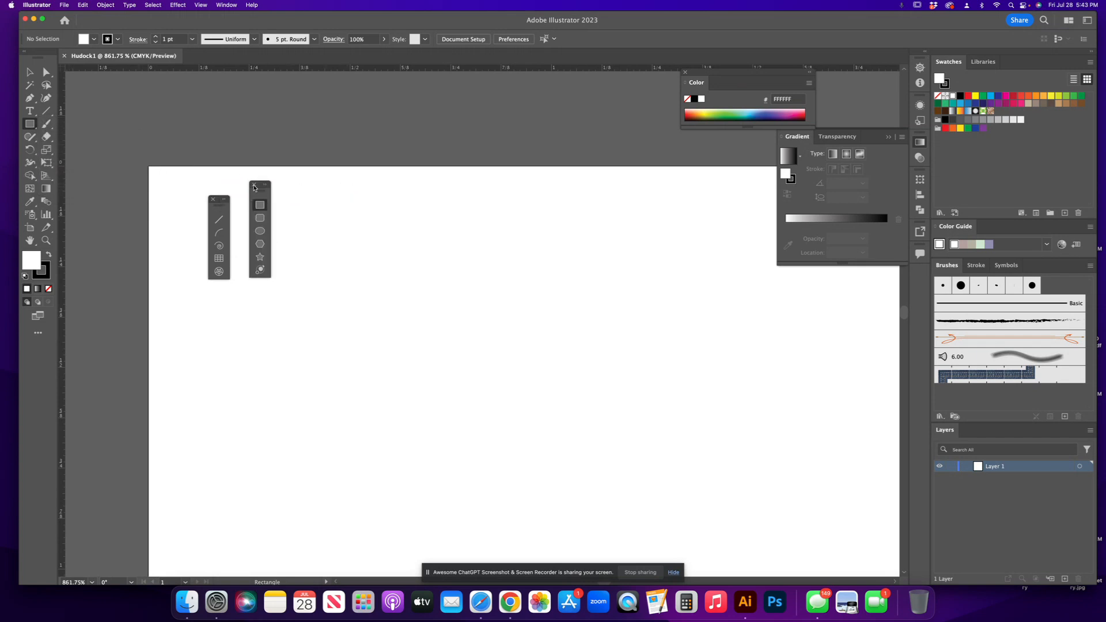
Select the Star tool and set the fill colour to the magenta swatch EC008C.
left_click(260, 257)
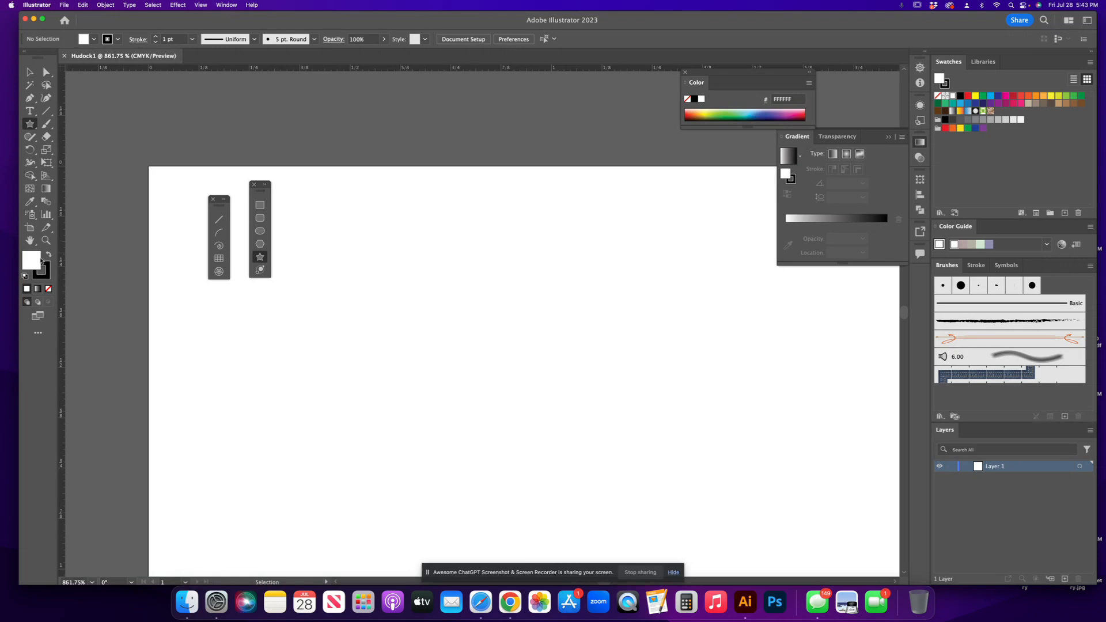
left_click(93, 39)
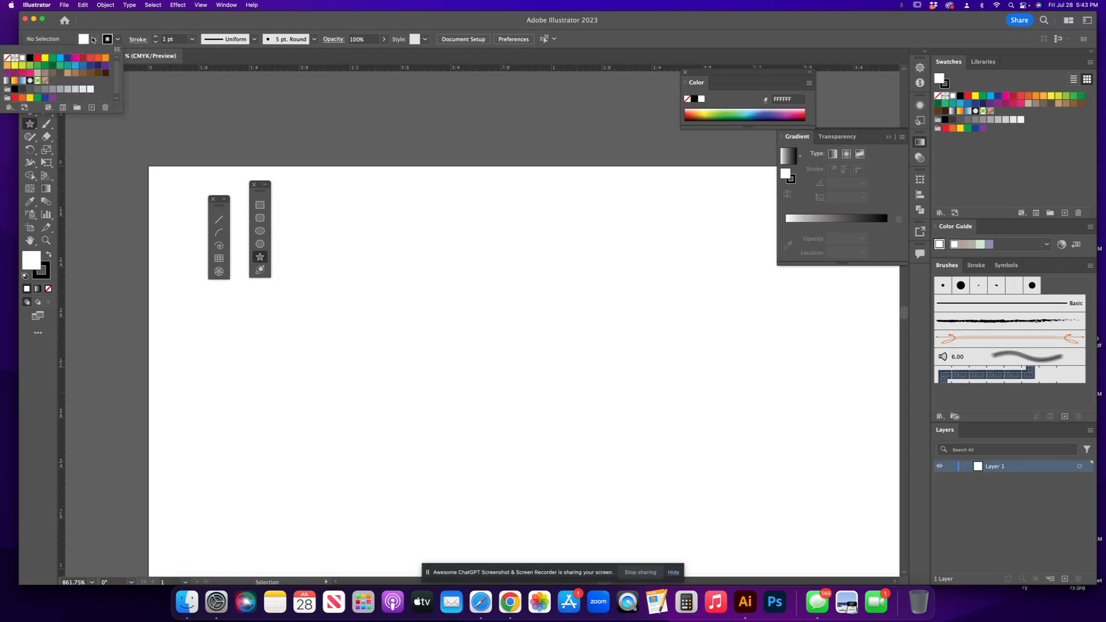
left_click(74, 58)
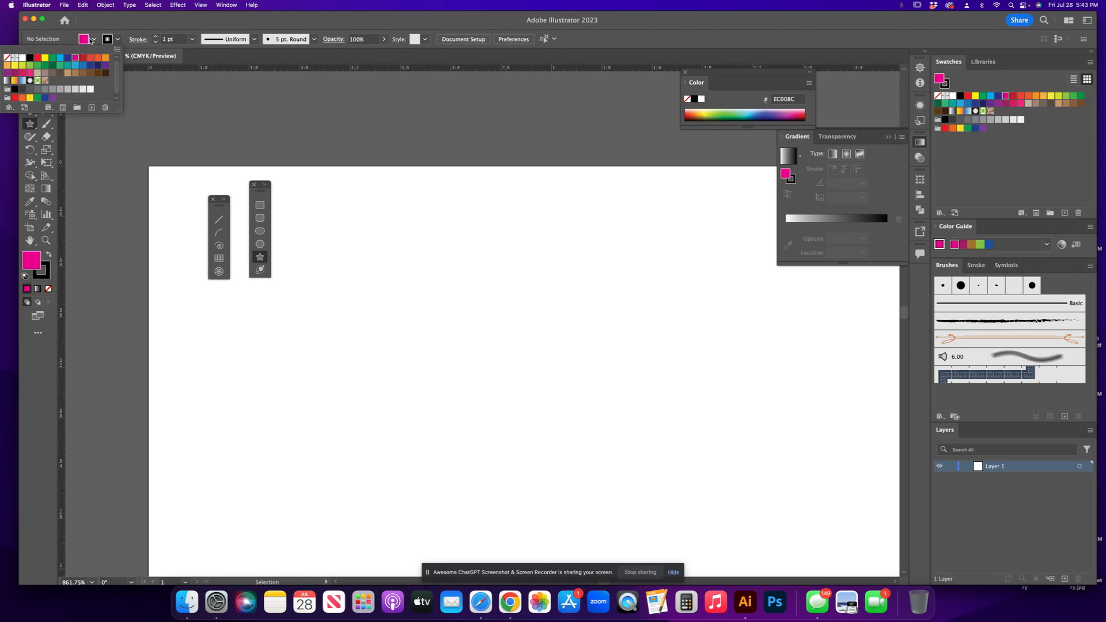
left_click(225, 5)
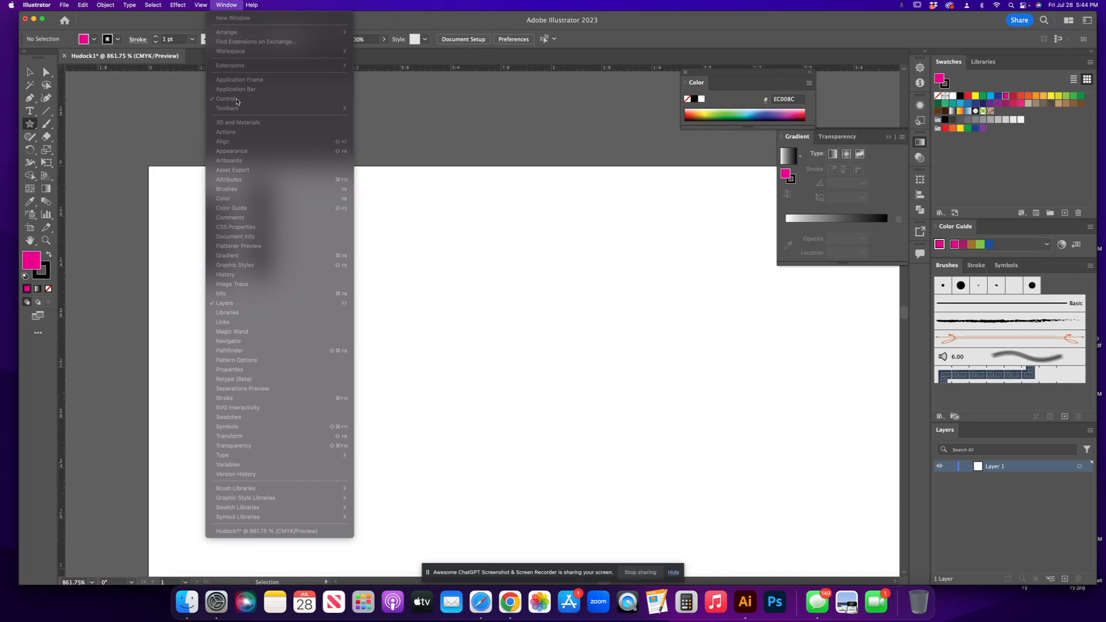
left_click(126, 19)
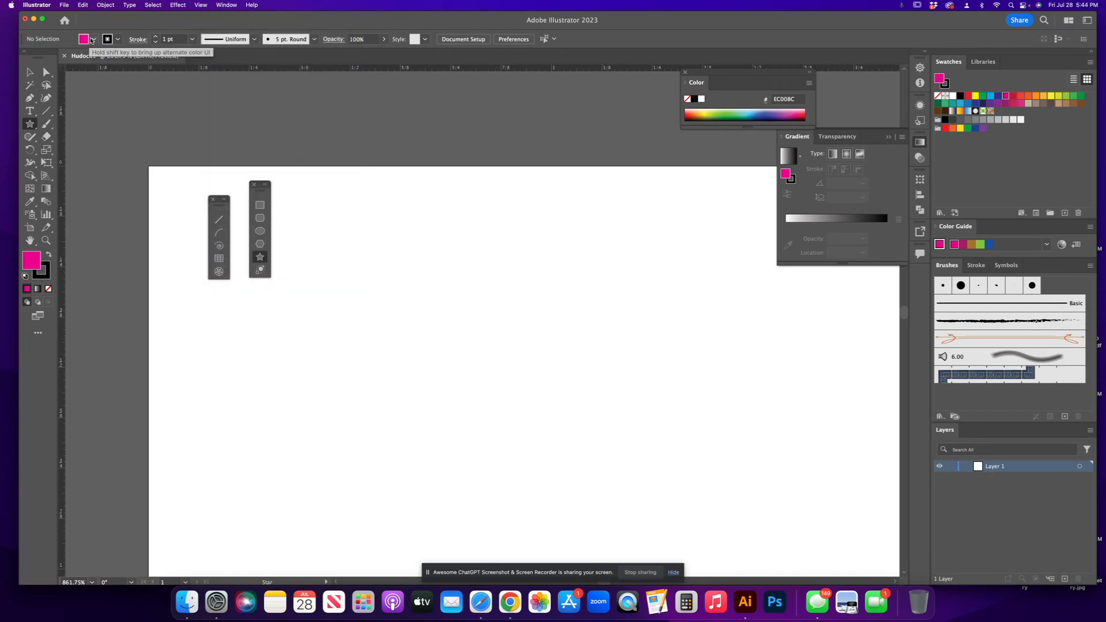
left_click(94, 40)
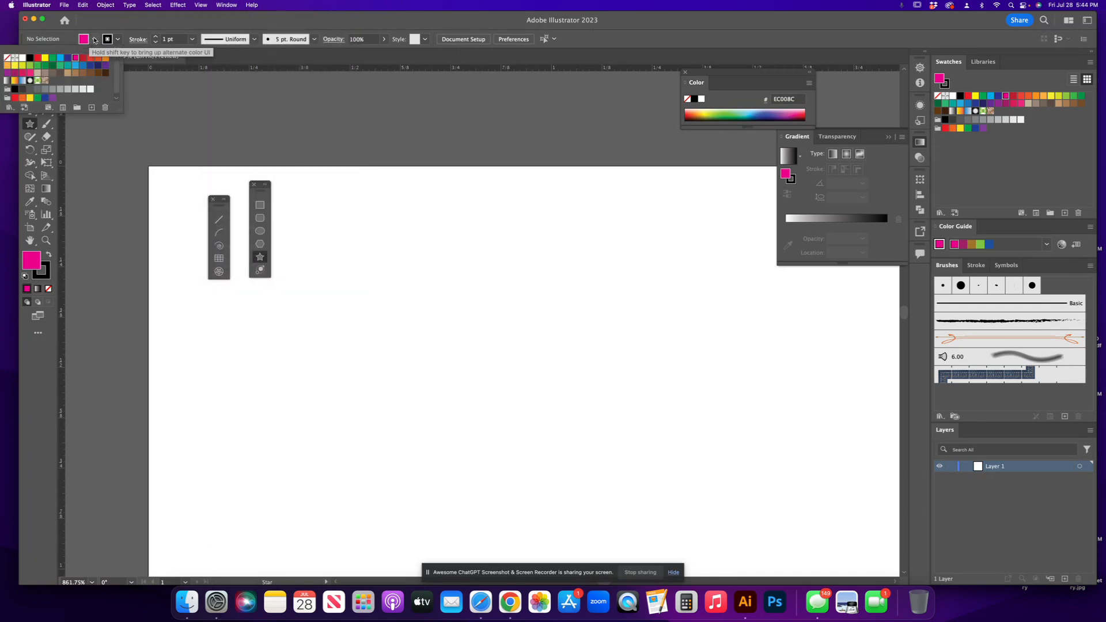
left_click(32, 263)
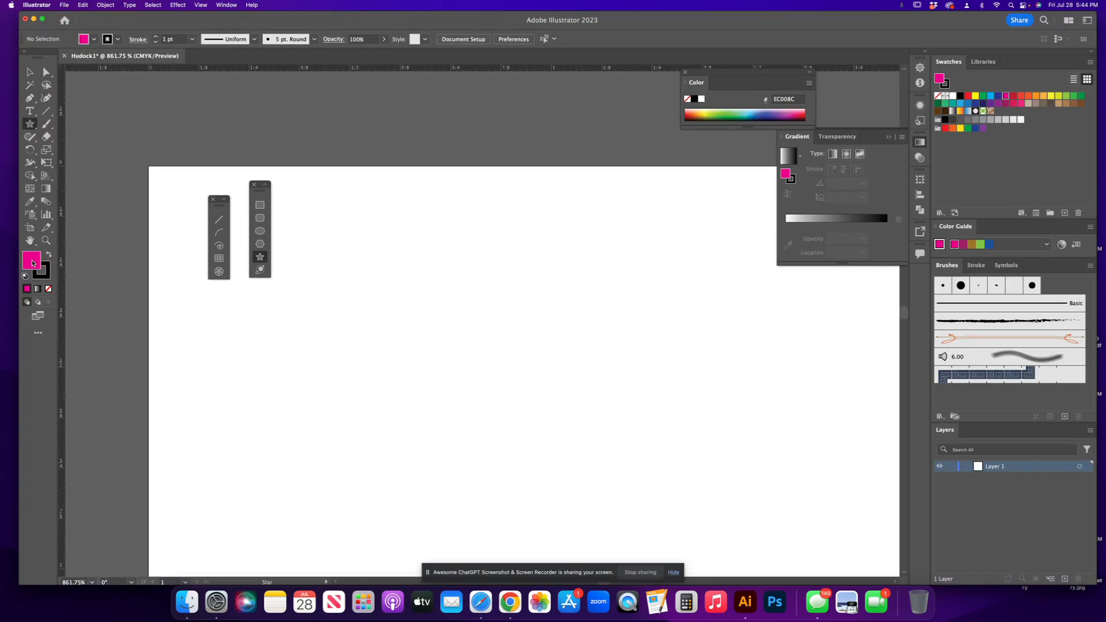
Pick a light pink fill colour, EF89CA, in the Color Picker.
double_click(32, 263)
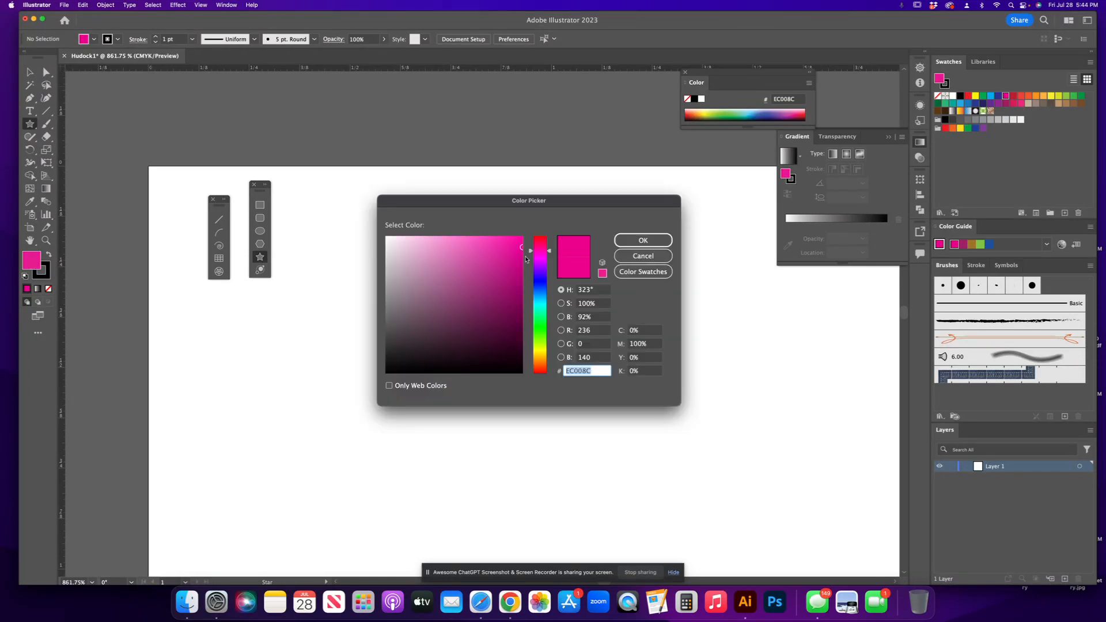
left_click(482, 271)
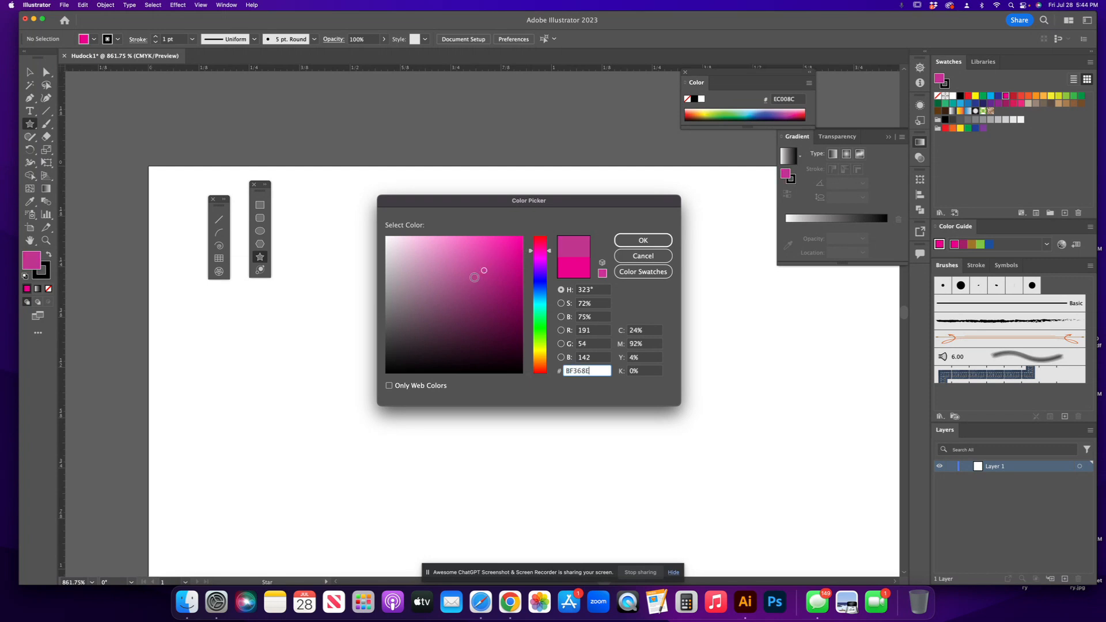
left_click(470, 285)
mouse_move(471, 285)
left_mouse_down()
mouse_move(452, 270)
mouse_move(441, 280)
left_mouse_up()
left_click(644, 242)
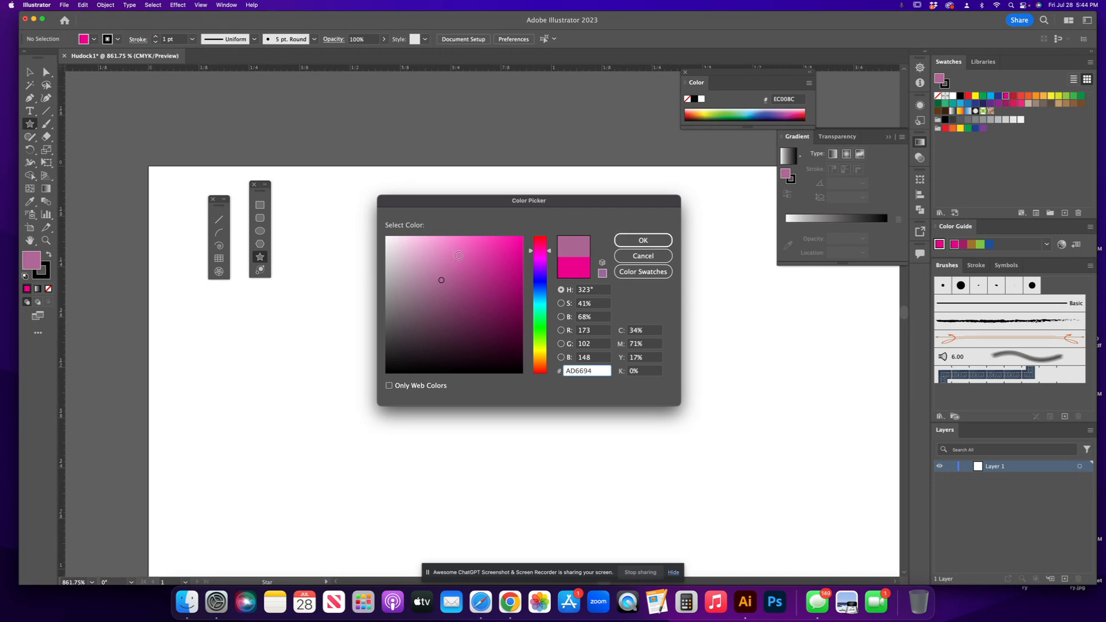
left_click(449, 264)
left_click(442, 255)
left_click(454, 249)
left_click(455, 245)
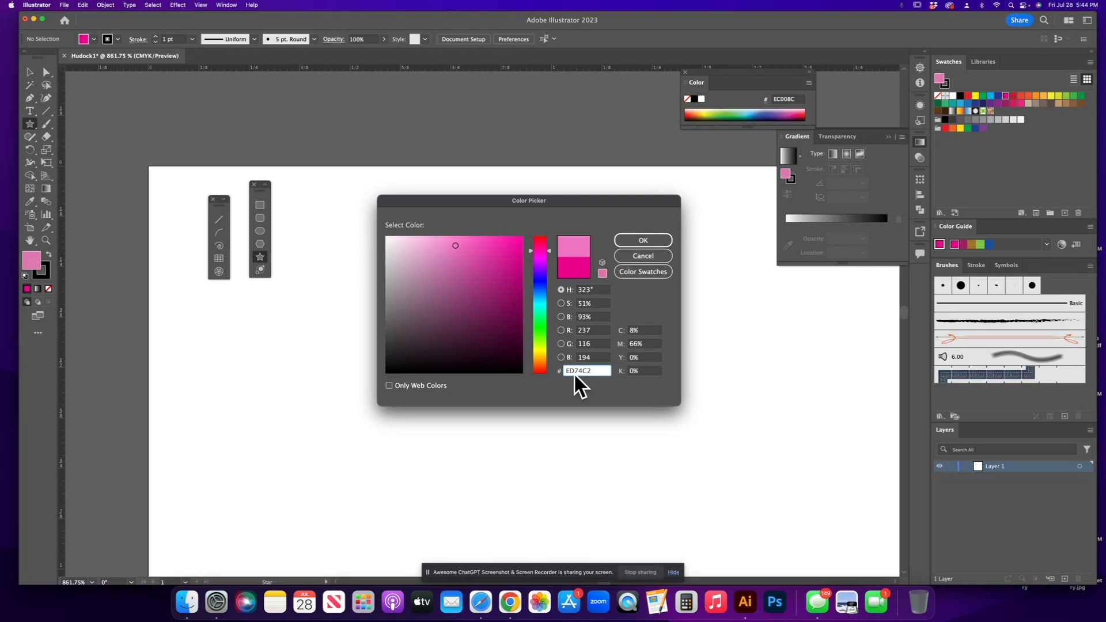
left_click(462, 255)
left_click(444, 244)
left_click(643, 242)
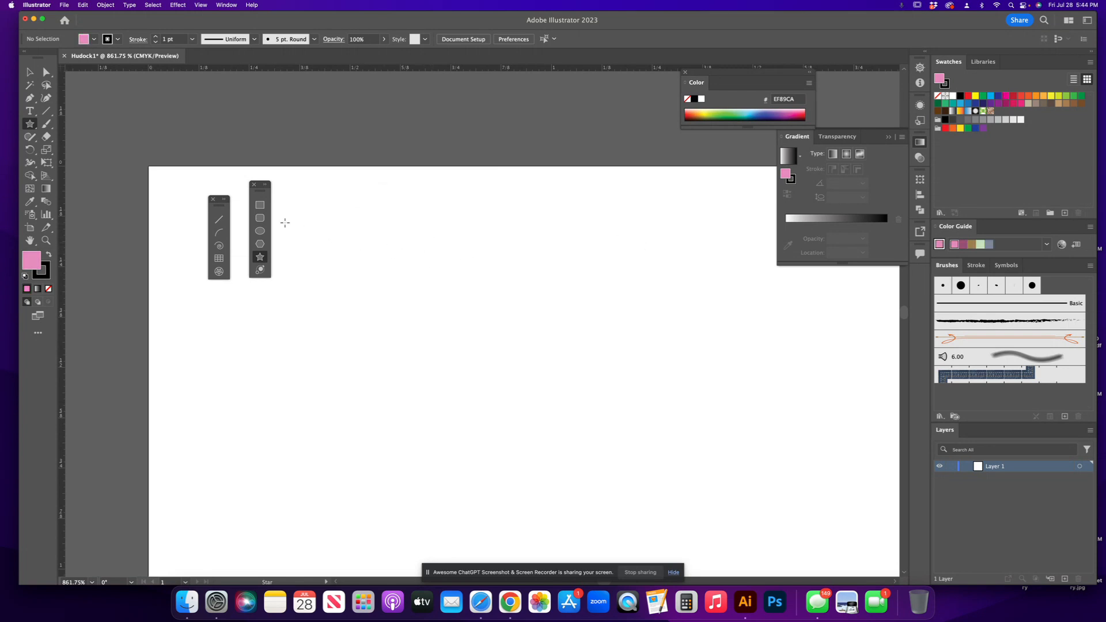
Draw an 11-point star with both radii set to 1 in, and delete it.
left_click(360, 244)
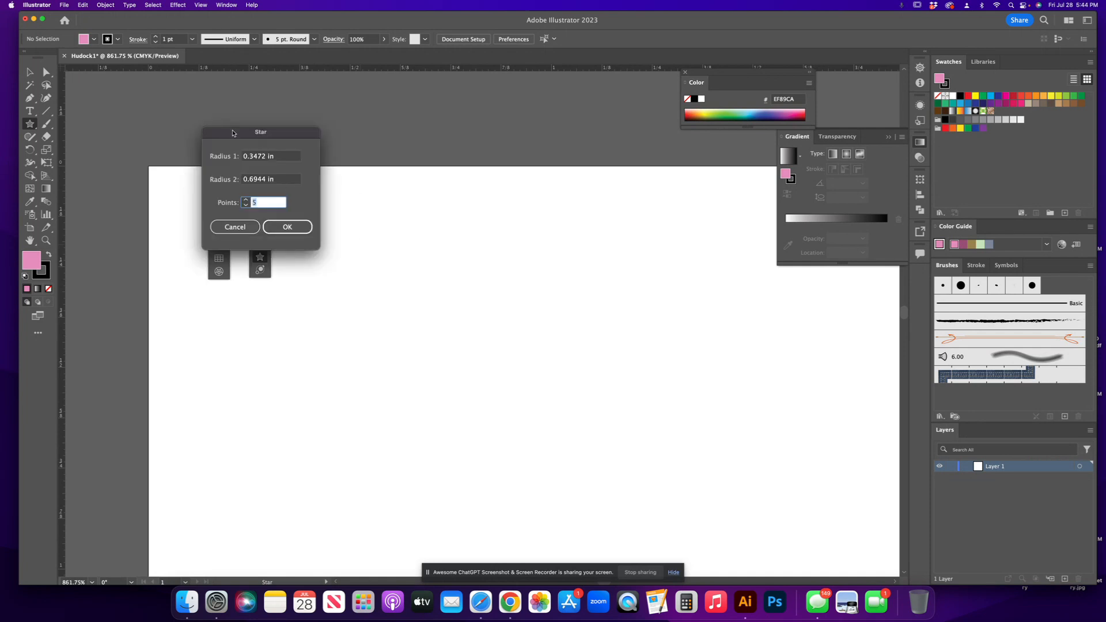
left_click_drag(233, 132, 379, 181)
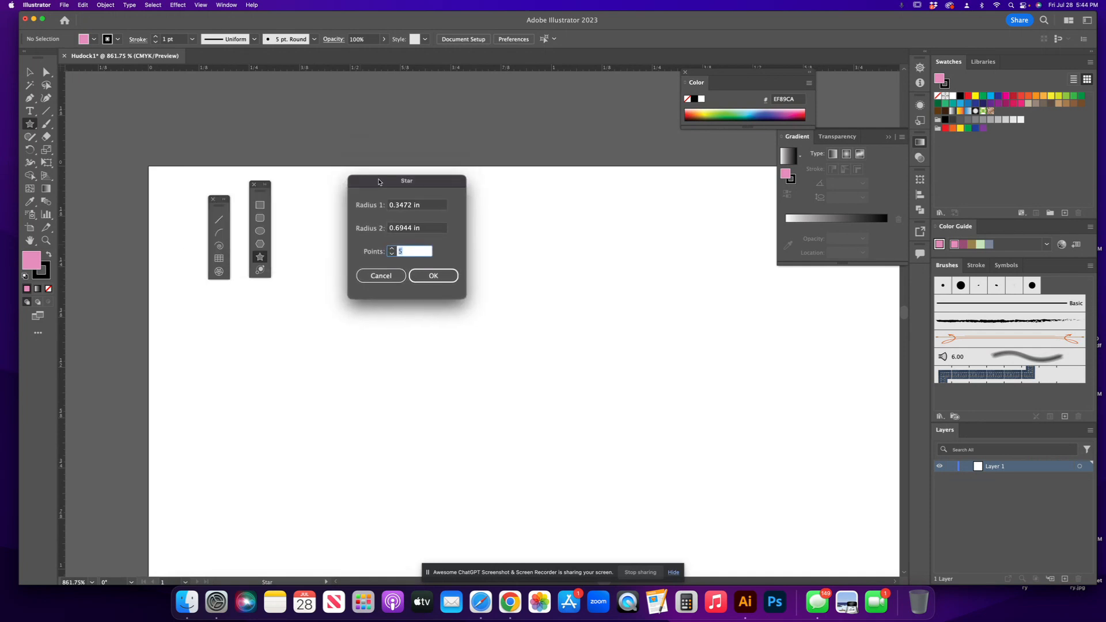
left_click(393, 248)
left_click(392, 248)
left_click(392, 248)
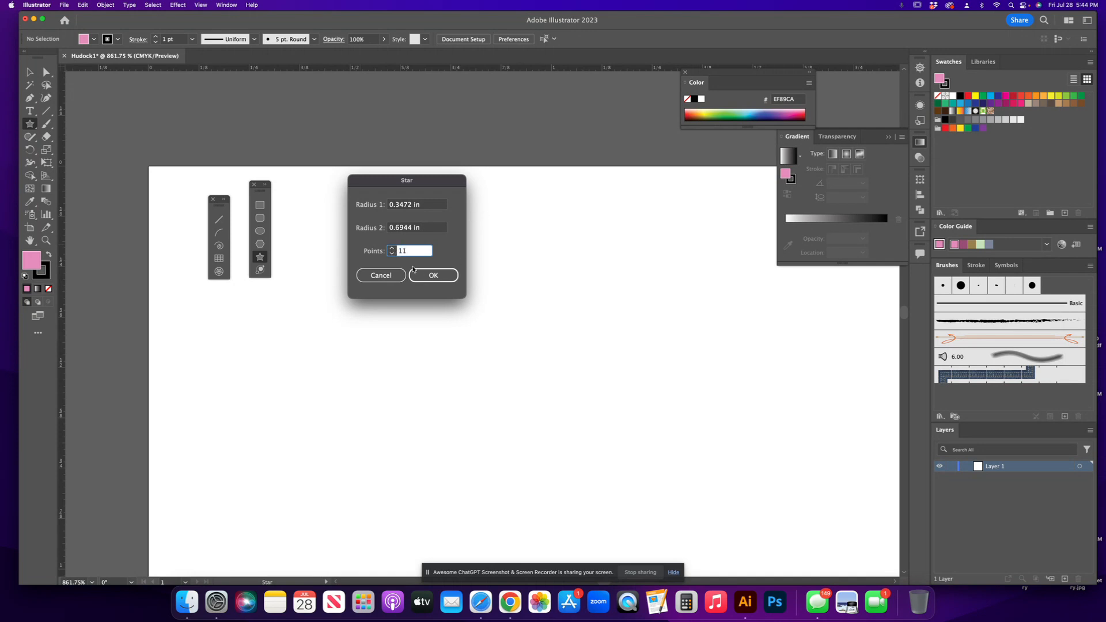
left_click_drag(411, 206, 385, 230)
type("11")
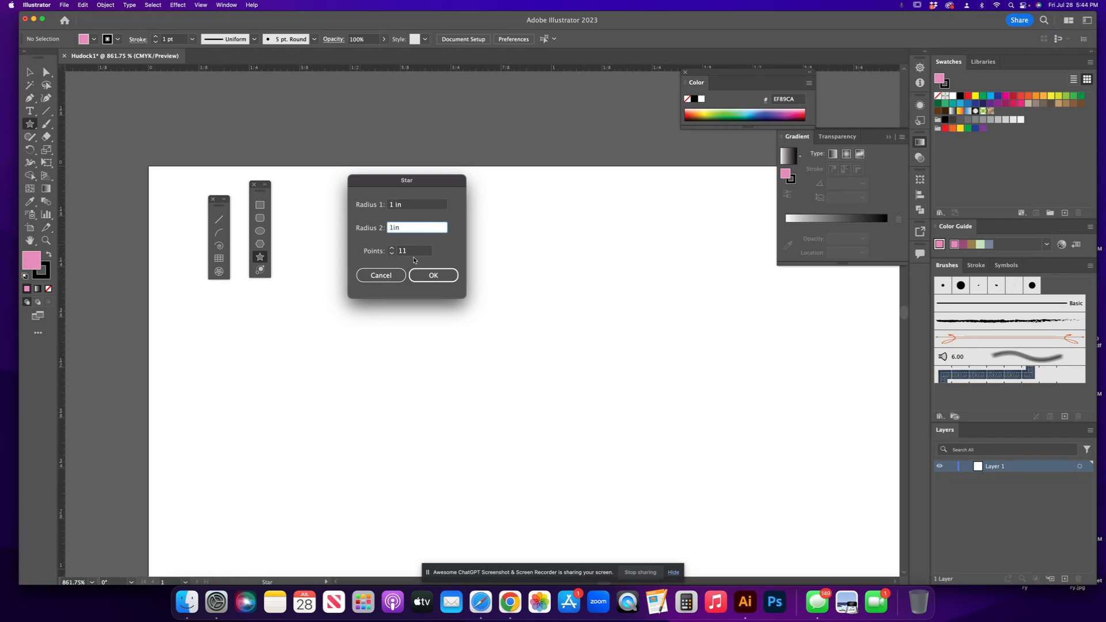
left_click(432, 276)
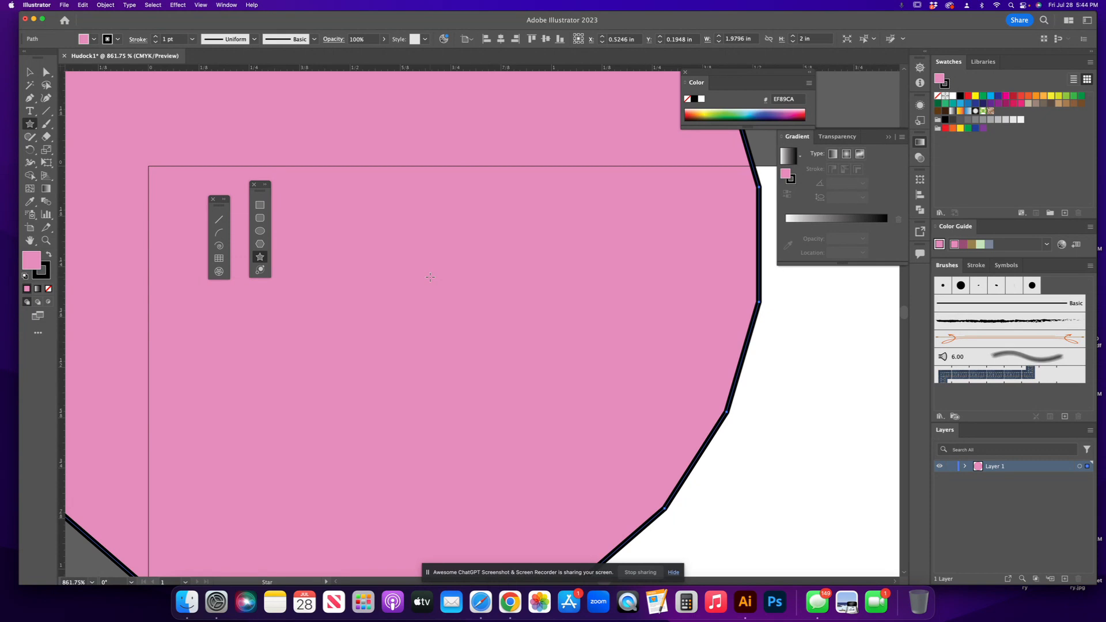
key("Delete")
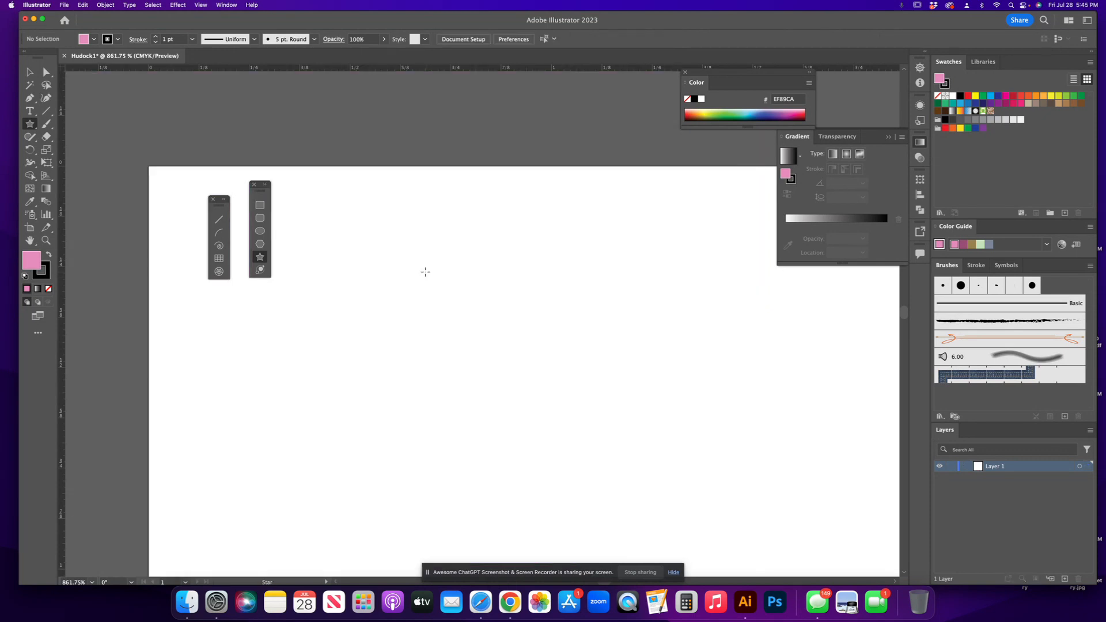
Draw a 7-point star with Radius 1 and Radius 2 both set to 0.5 in.
left_click(385, 255)
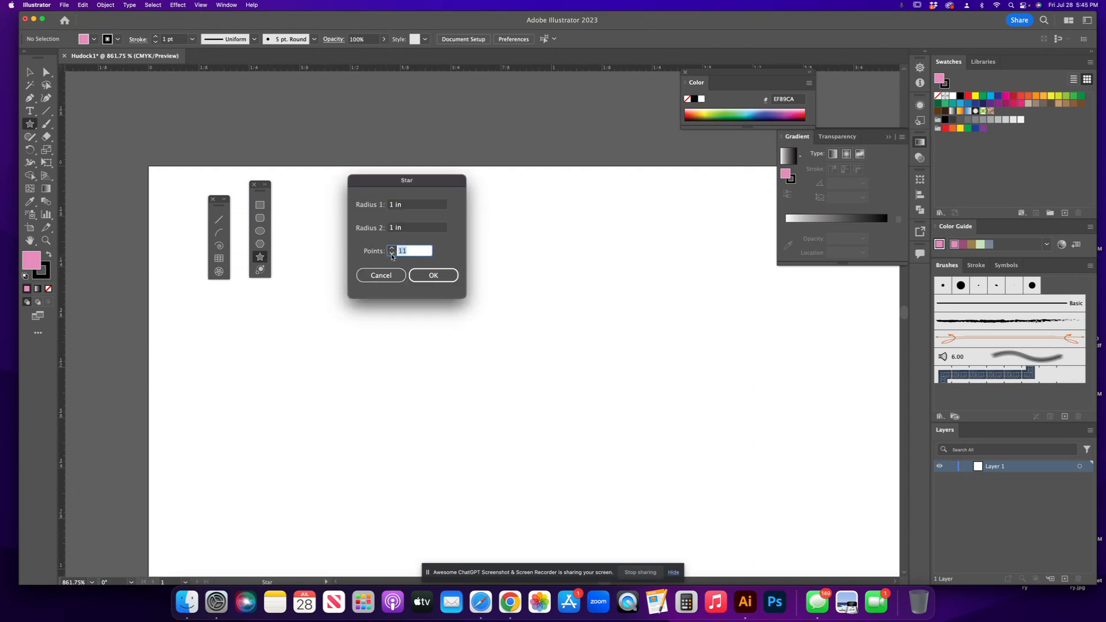
type("7")
double_click(390, 229)
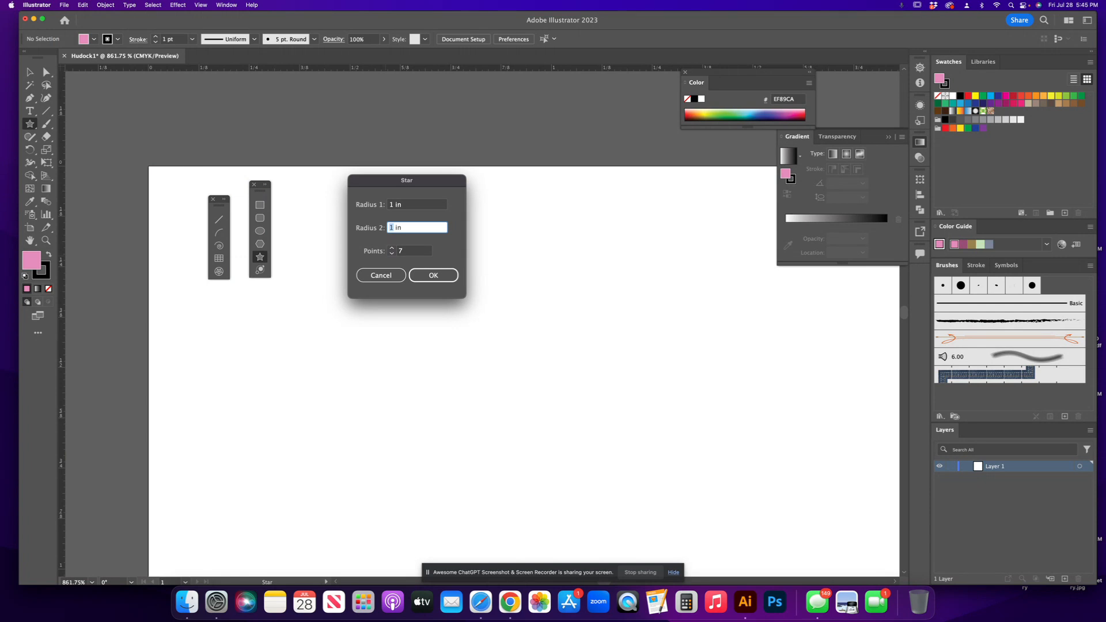
type(".5")
double_click(390, 206)
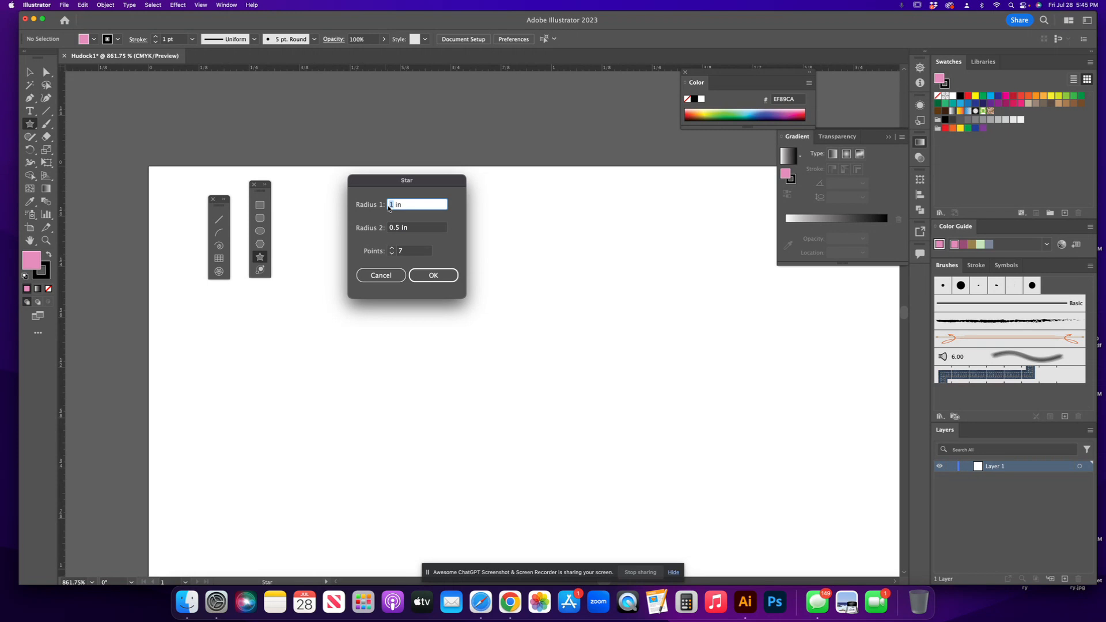
type(".5")
left_click(430, 275)
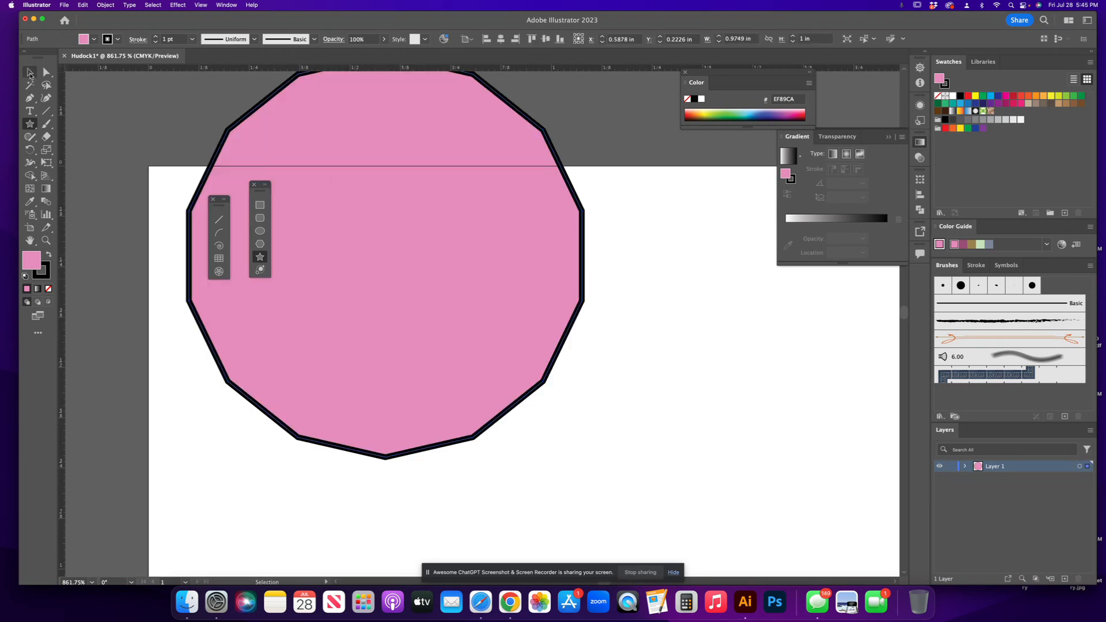
Move the star shape down onto the artboard with the Selection tool.
left_click(30, 73)
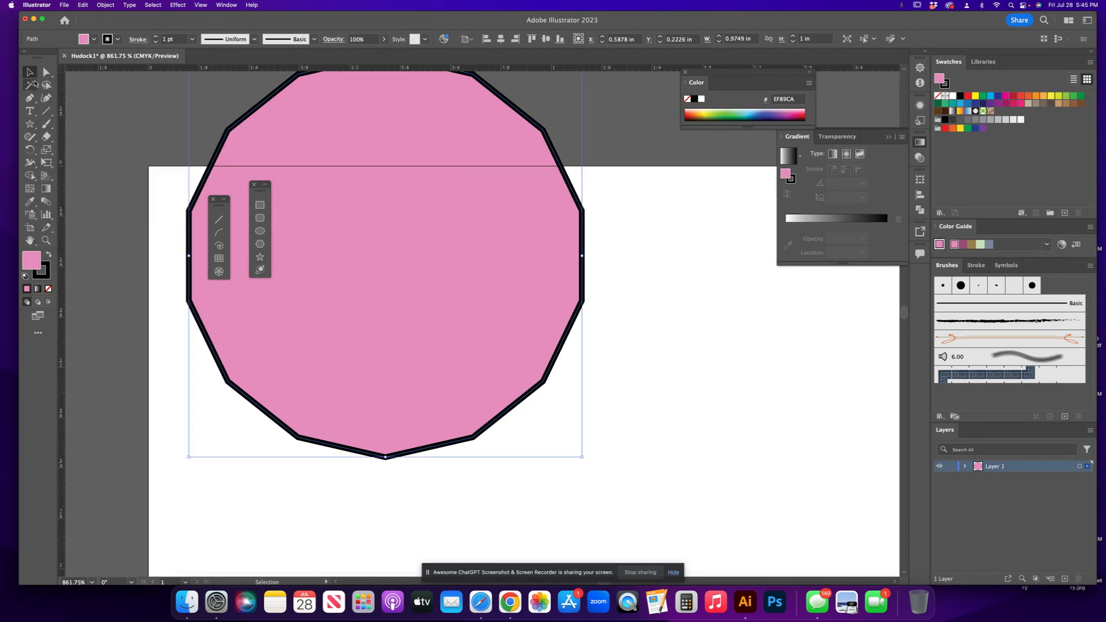
left_click_drag(338, 217, 316, 330)
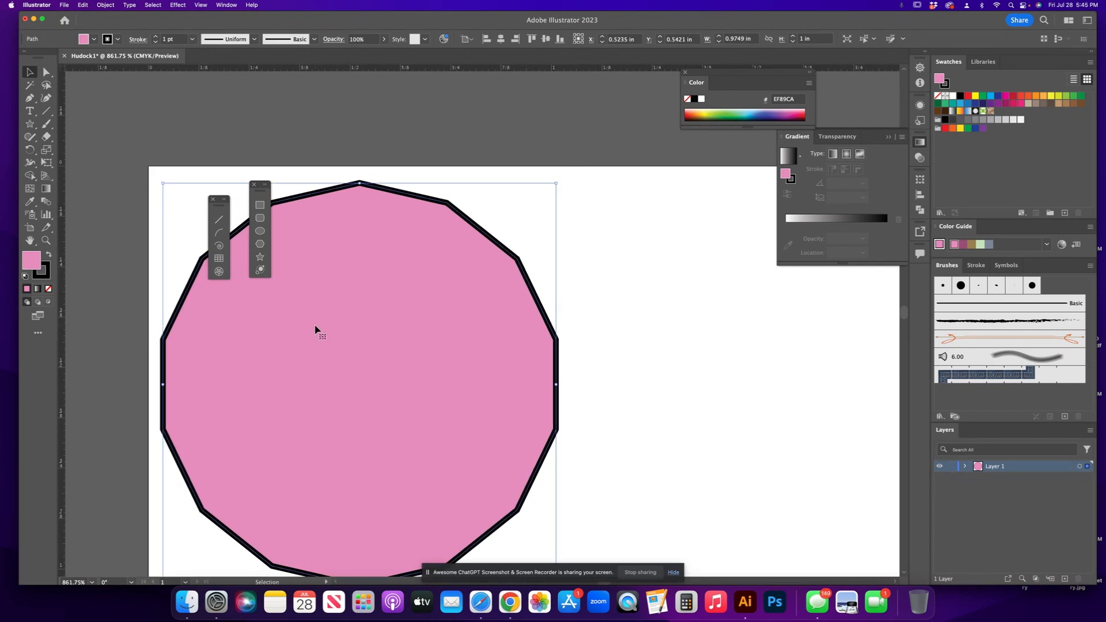
Resize the star shape by its bounding box to about 1.09 in wide and 0.87 in high.
key("super+0")
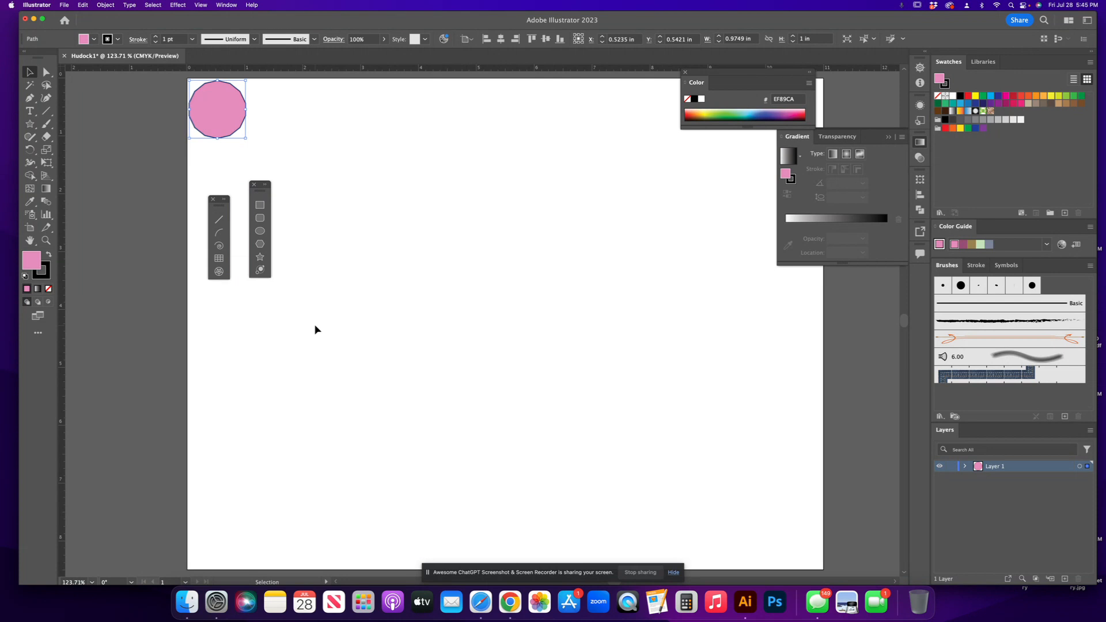
scroll(311, 188, "down", 3)
scroll(339, 275, "up", 4)
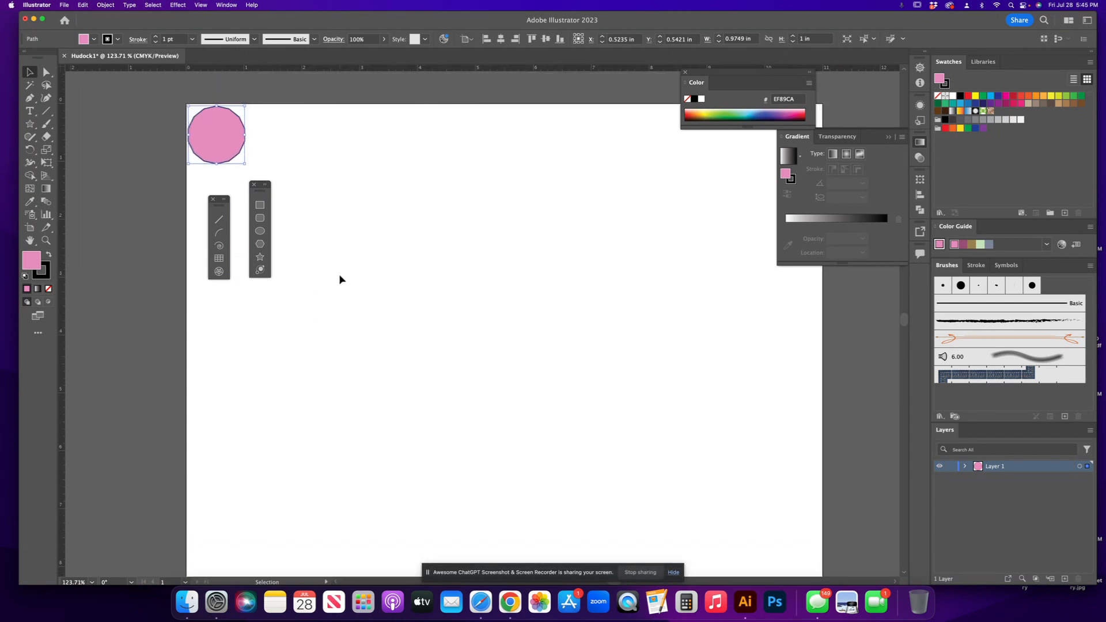
key("a")
key("super+equal")
key("super+equal")
key("super+equal")
key("v")
key("super+equal")
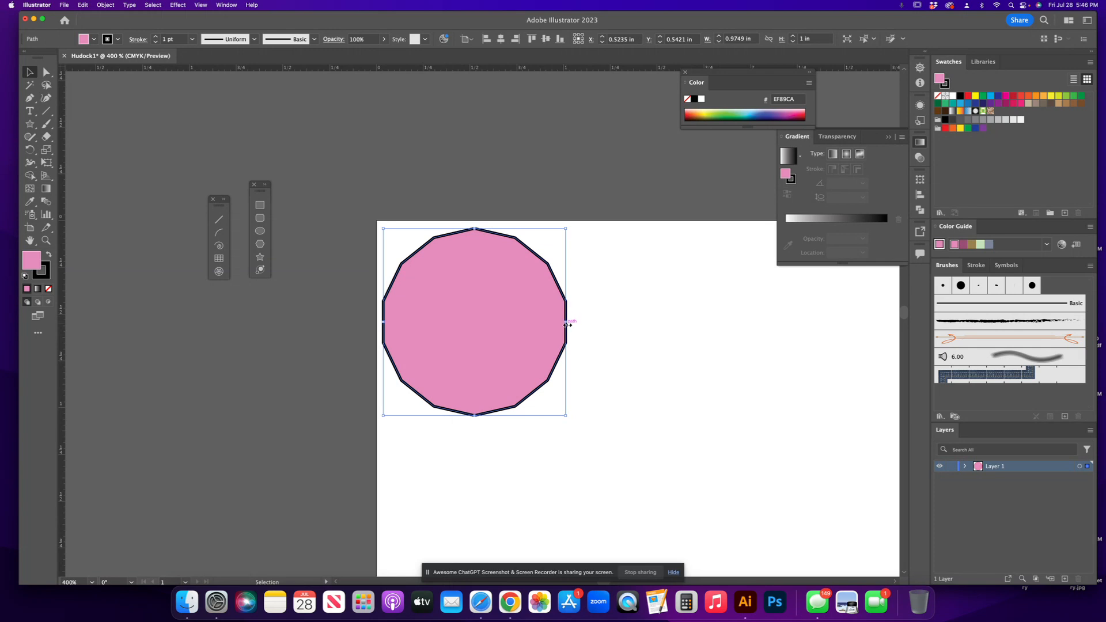
left_click_drag(565, 321, 538, 321)
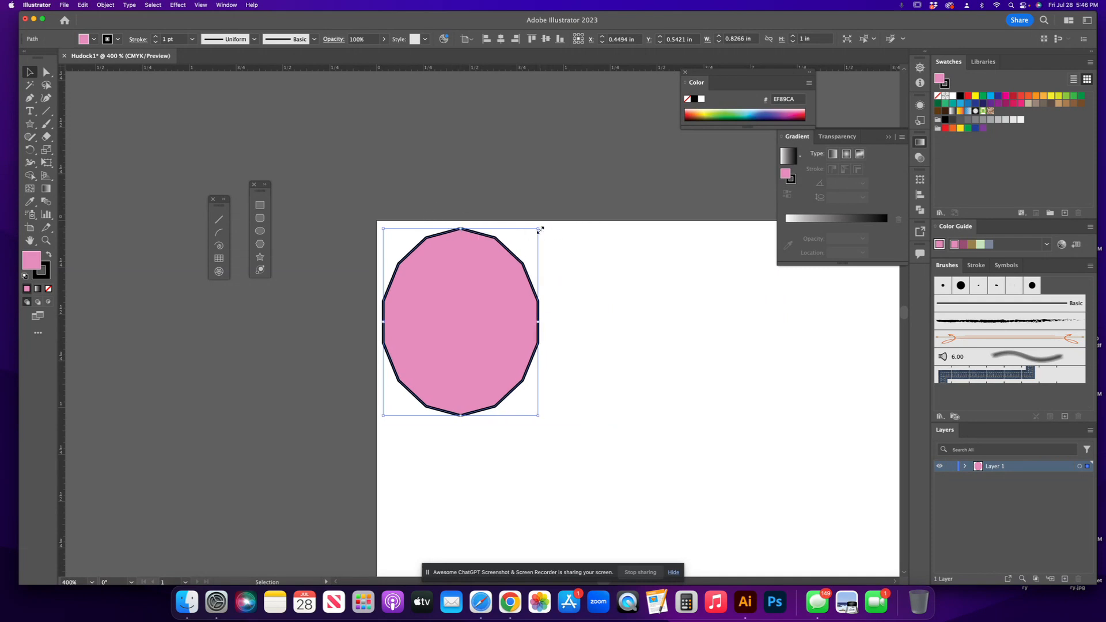
left_click_drag(539, 229, 587, 252)
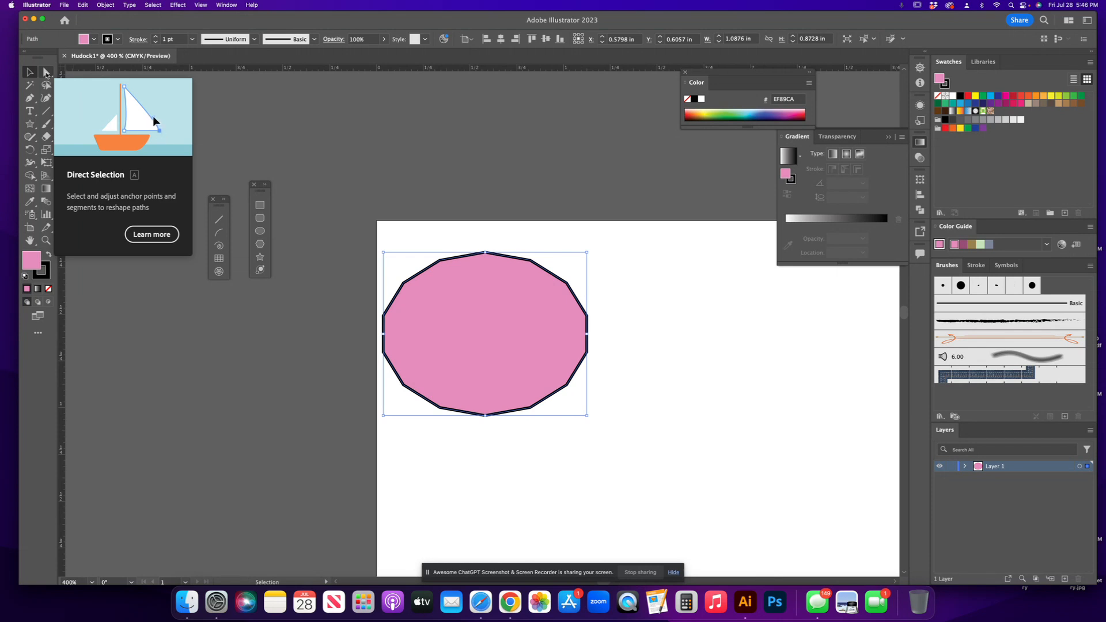
Pull an anchor on the shape's right side inward with the Direct Selection tool to cut a notch.
left_click(46, 73)
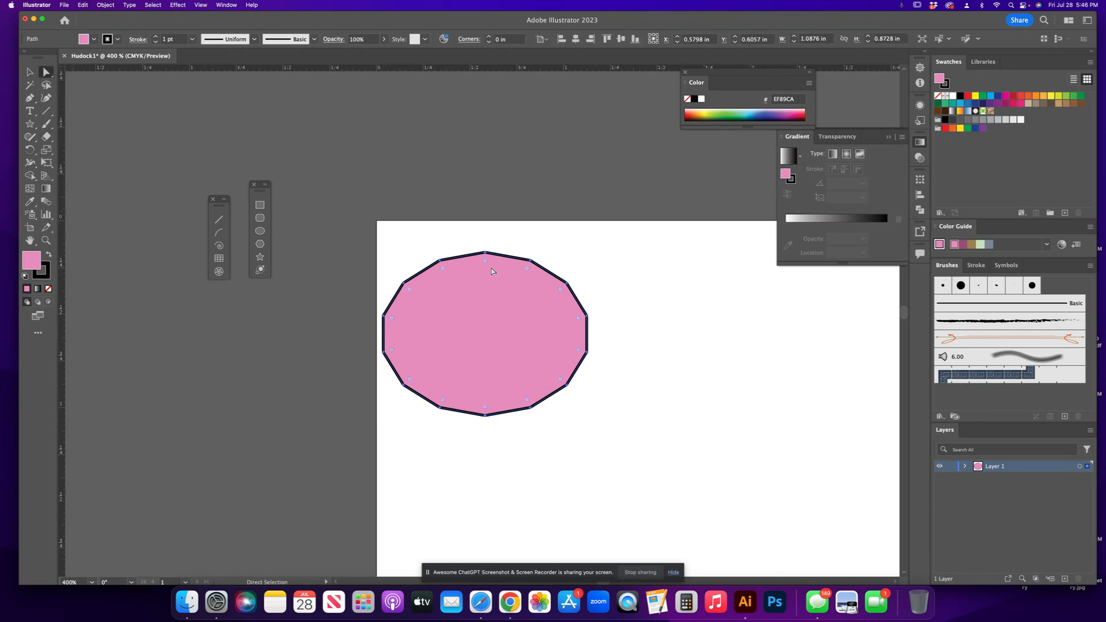
mouse_move(485, 264)
left_mouse_down()
mouse_move(488, 314)
mouse_move(486, 265)
left_mouse_up()
double_click(486, 263)
key("Escape")
left_click_drag(485, 264, 486, 367)
left_click(587, 355)
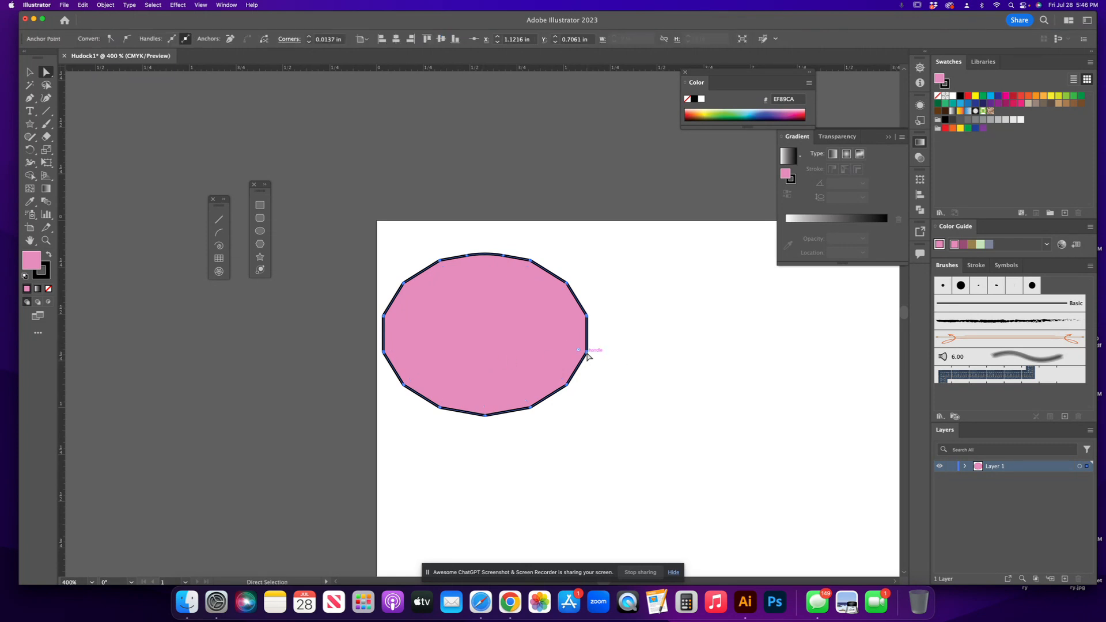
left_click_drag(575, 352, 526, 335)
left_click_drag(579, 359, 589, 337)
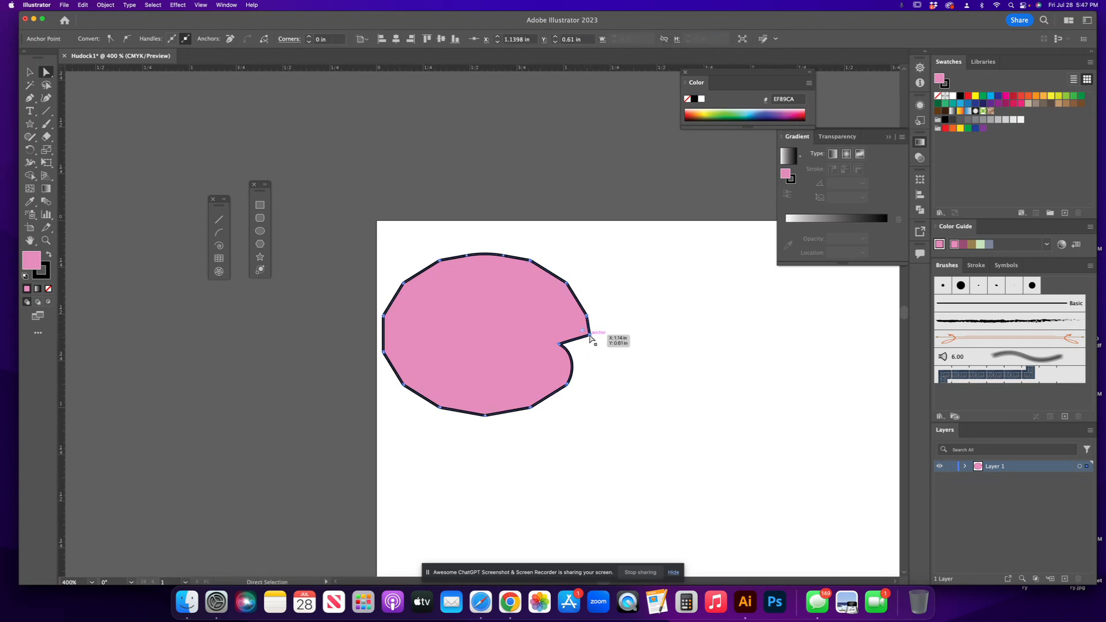
Adjust the direction handles of the notch's inner anchor to reshape its curve.
left_click(559, 345)
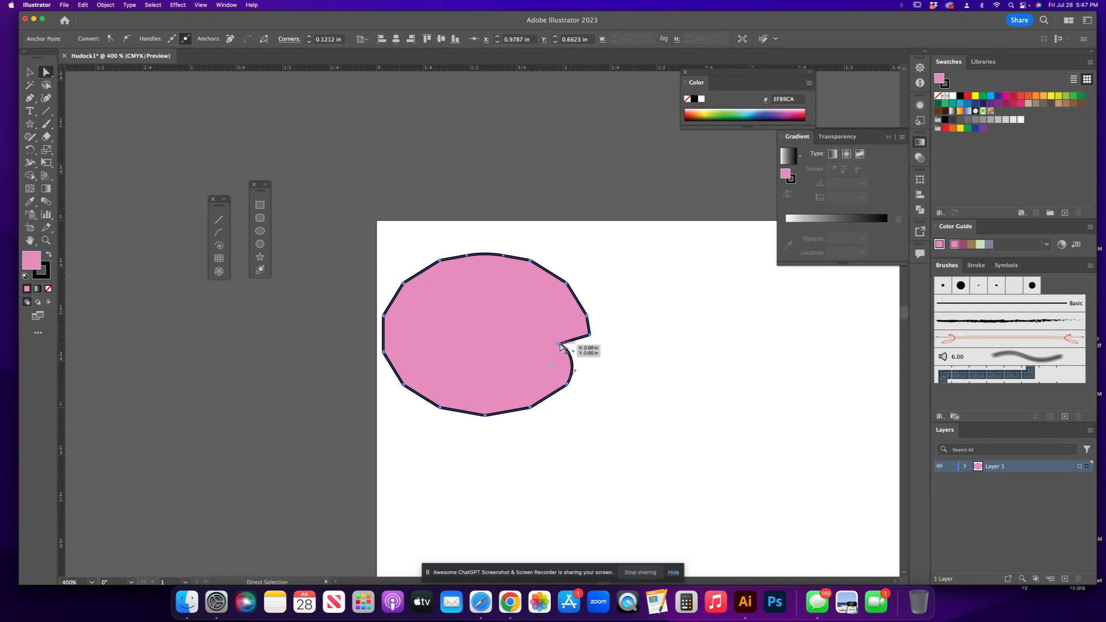
key("super+equal")
key("super+equal")
key("super+equal")
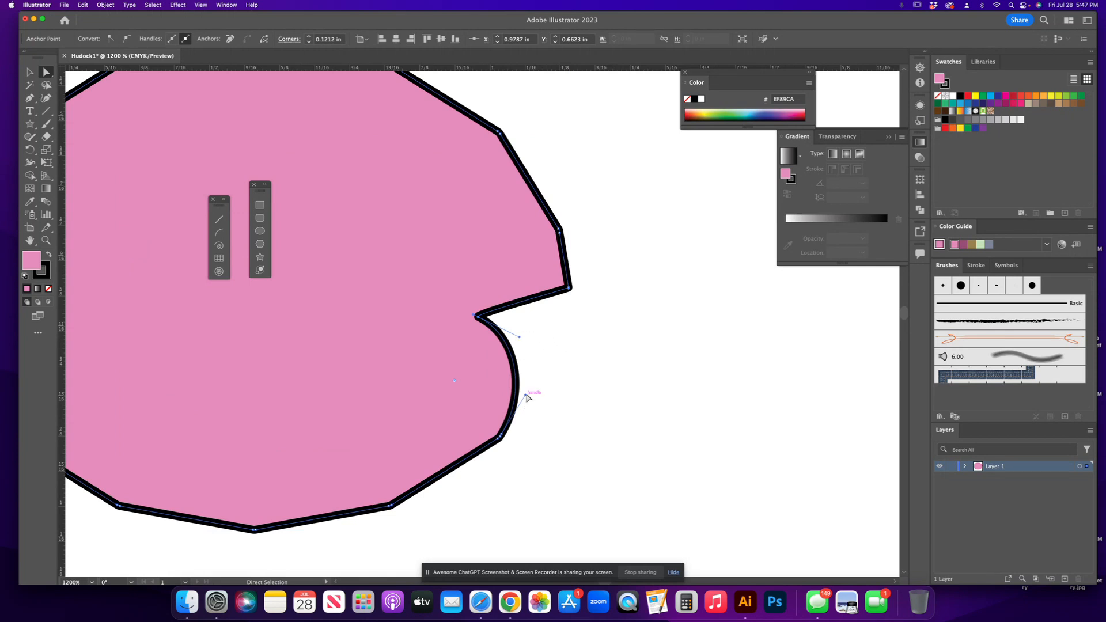
left_click_drag(525, 397, 454, 313)
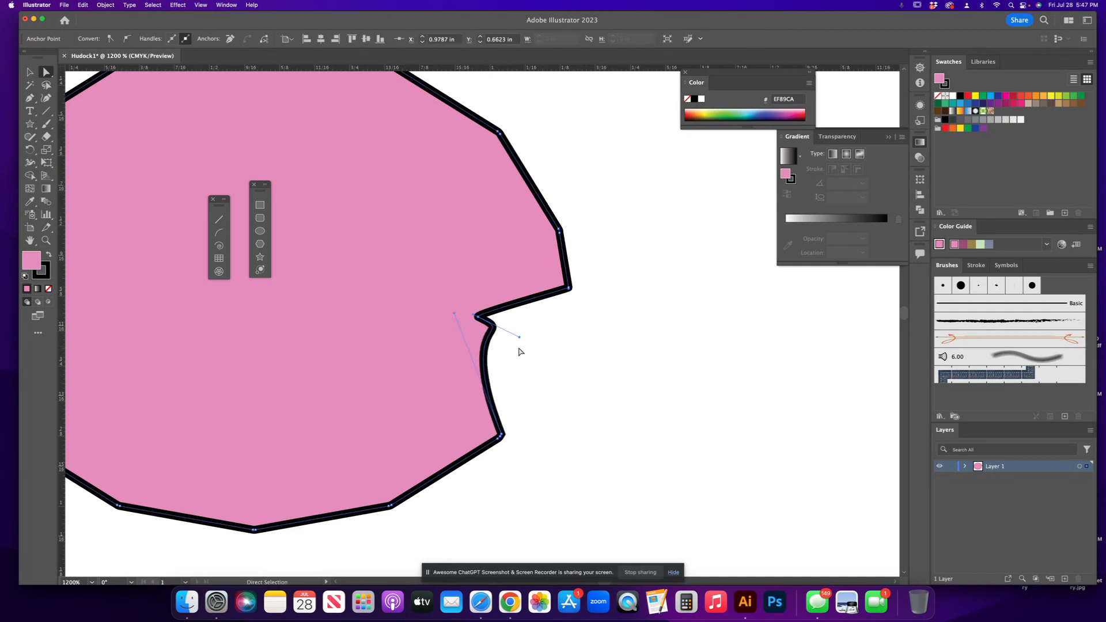
left_click_drag(519, 336, 513, 377)
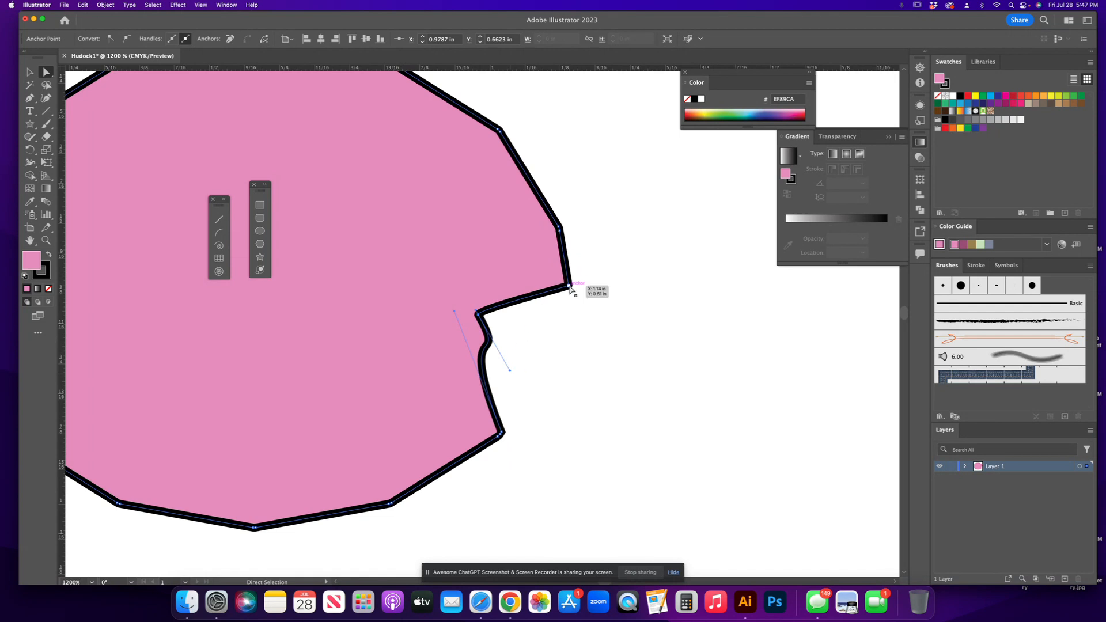
Drag the corner anchor above the notch up and inward to reshape the edge.
left_click_drag(569, 286, 512, 238)
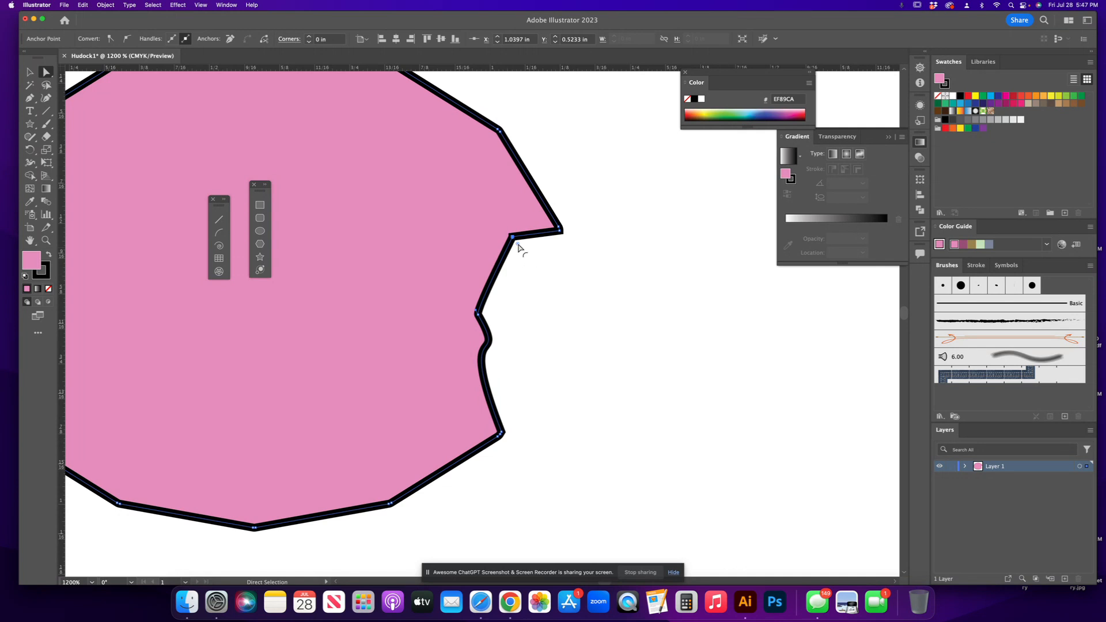
mouse_move(518, 247)
left_mouse_down()
mouse_move(540, 271)
mouse_move(512, 241)
left_mouse_up()
Open the Stroke panel and detach it as a floating panel over the canvas.
key("super+equal")
key("super+equal")
key("super+equal")
key("super+equal")
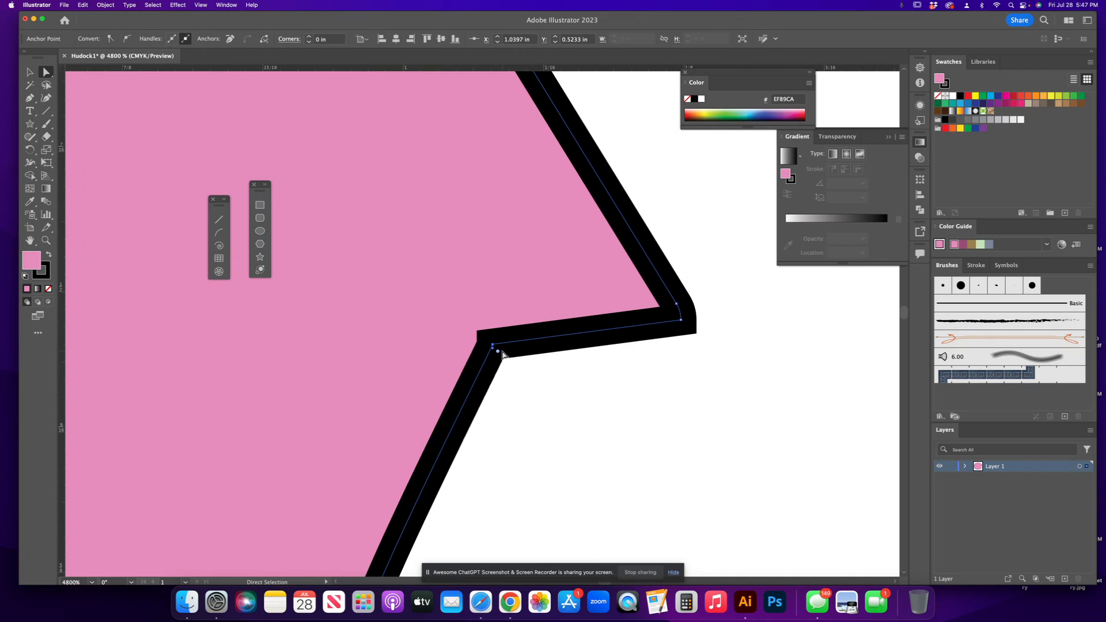
left_click(225, 5)
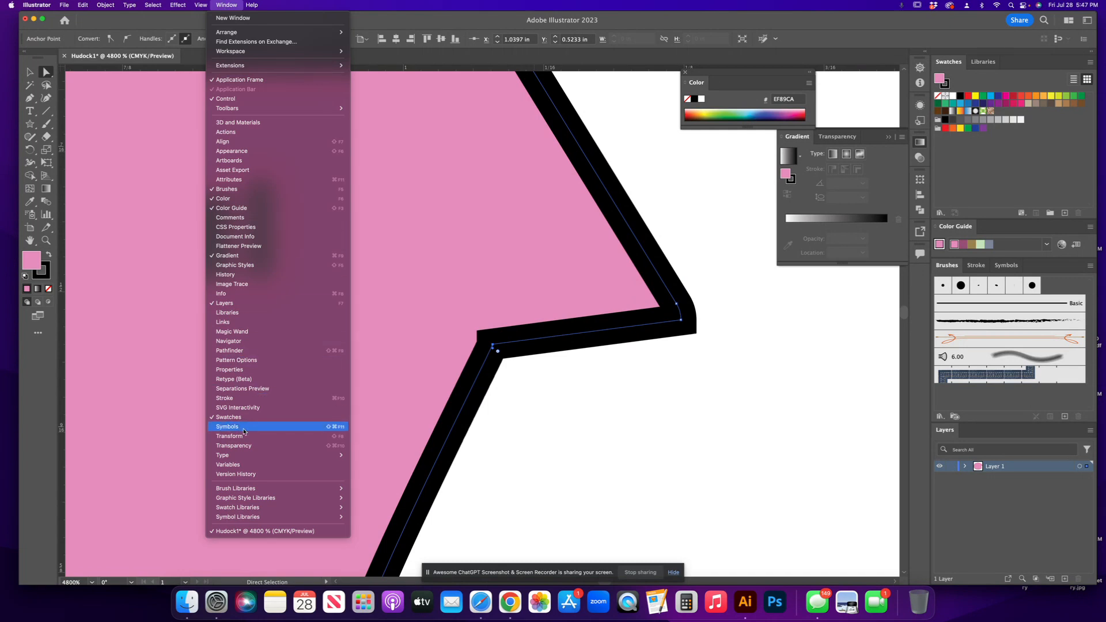
left_click(240, 398)
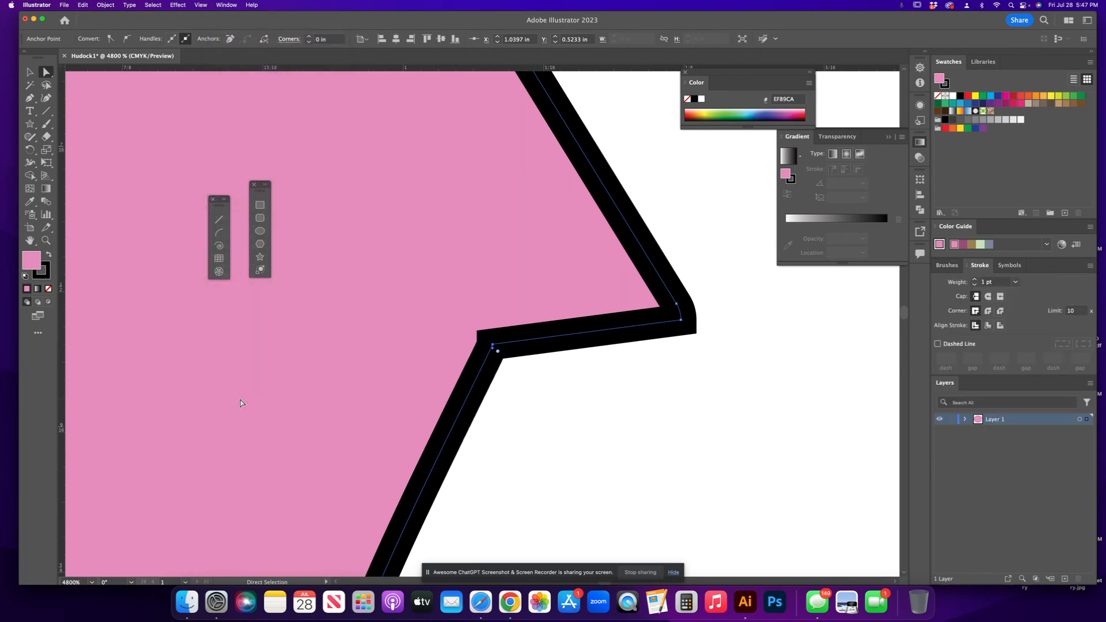
left_click_drag(979, 265, 639, 216)
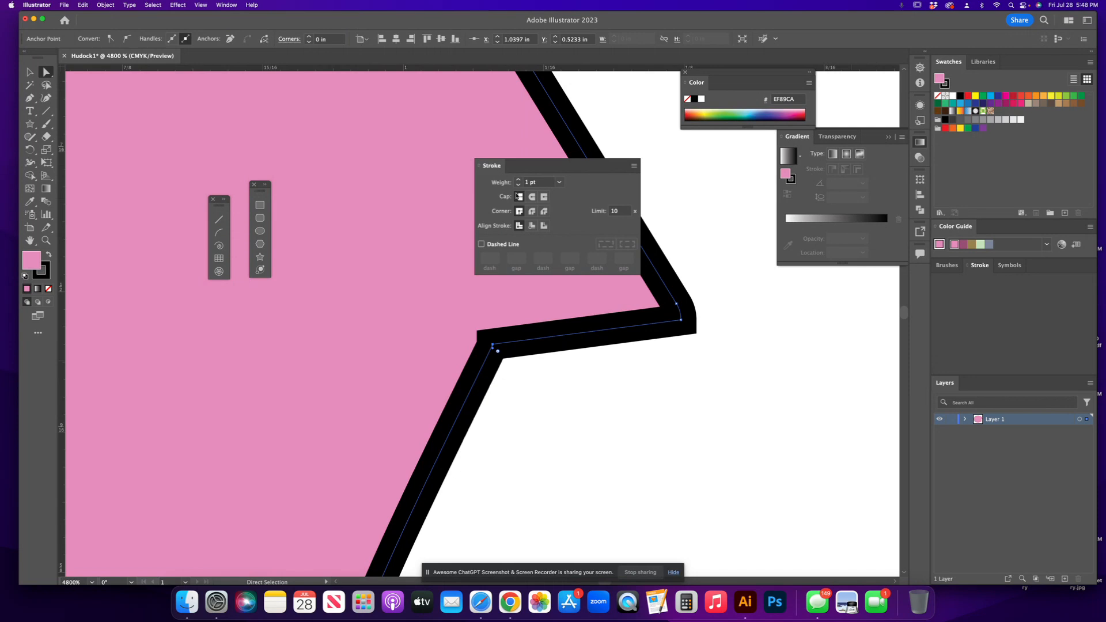
left_click_drag(517, 196, 517, 195)
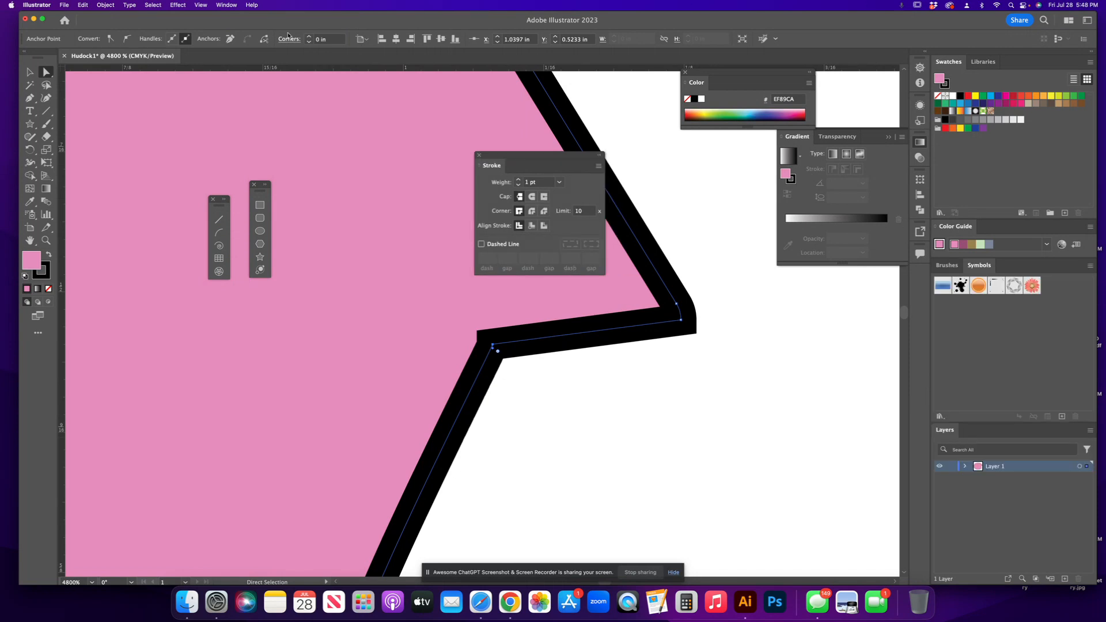
Set the selected path's stroke weight to 0.5 pt.
left_click(518, 181)
left_click(518, 180)
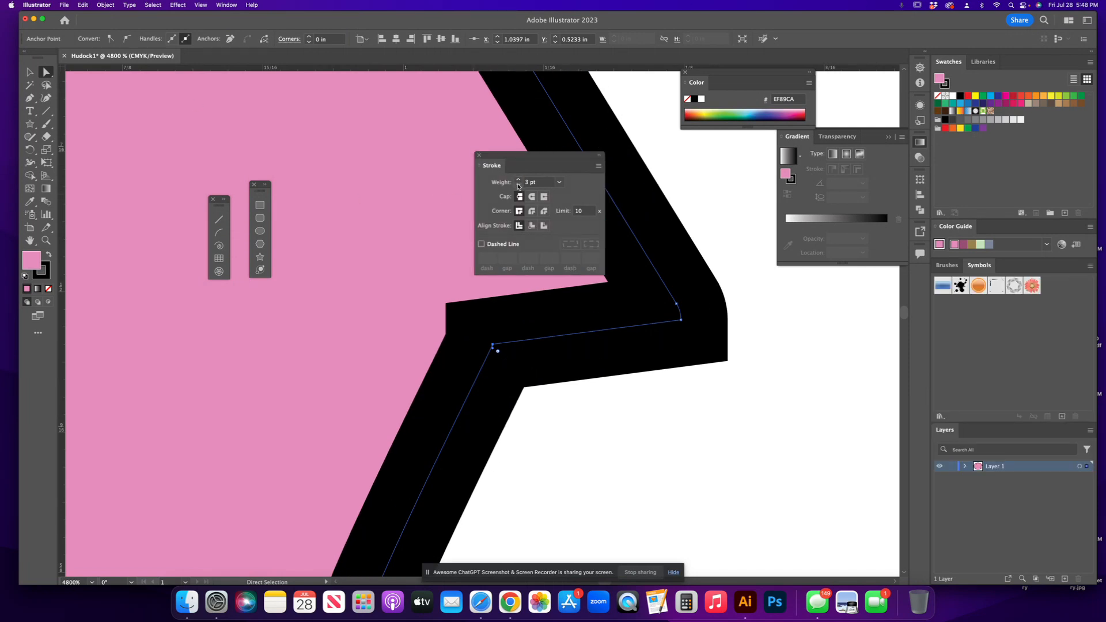
left_click(518, 184)
left_click(518, 184)
left_click(518, 184)
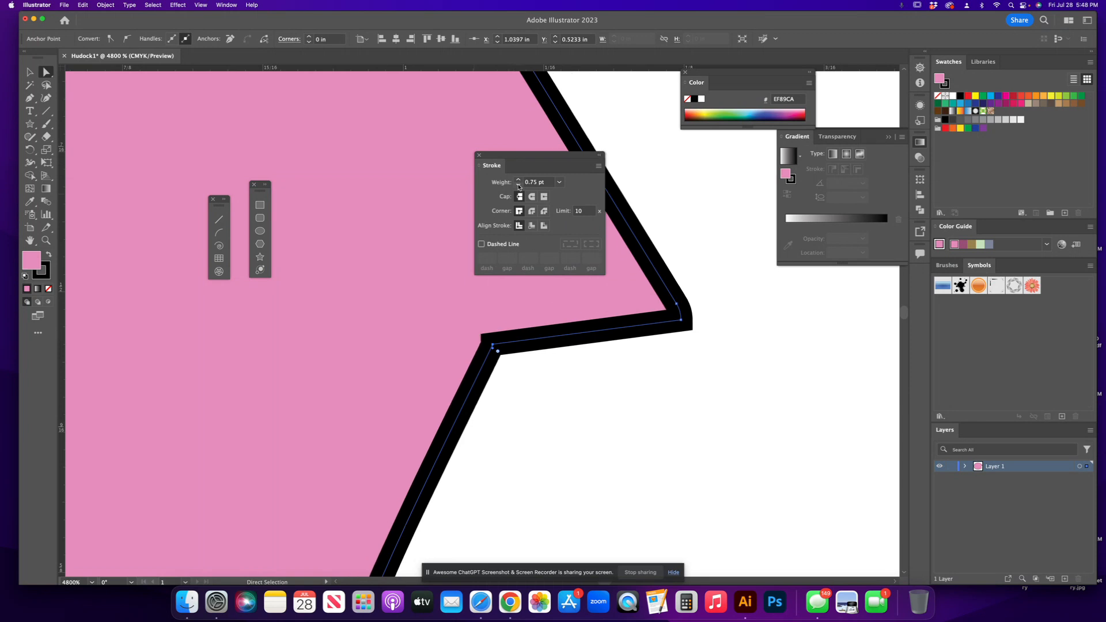
left_click(518, 184)
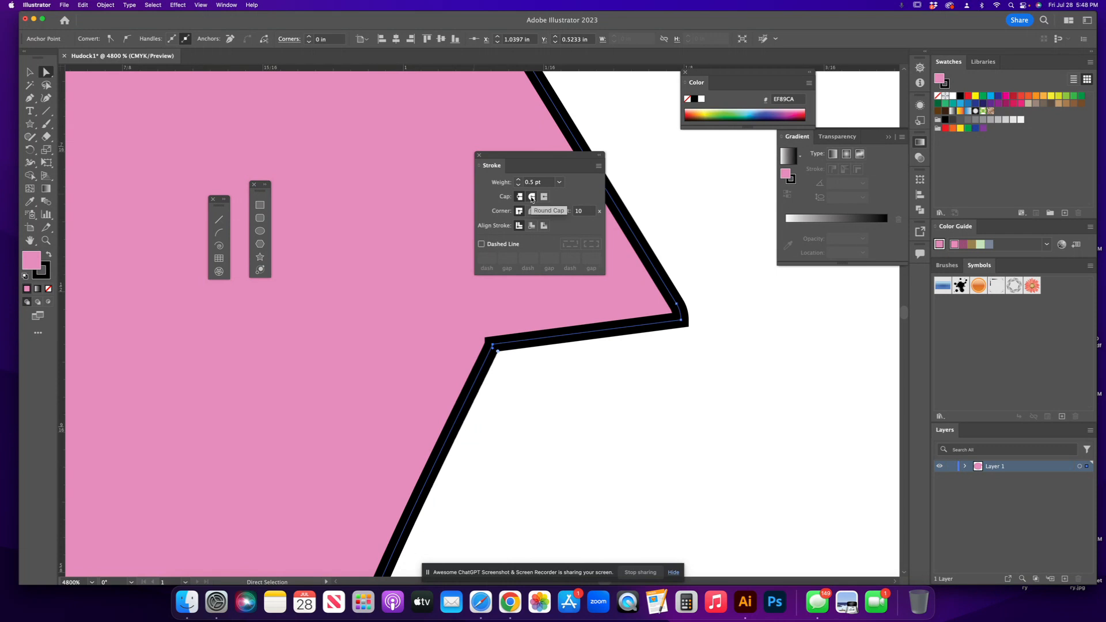
Give the stroke a round cap and a round corner join, comparing the other join styles first.
left_click(532, 197)
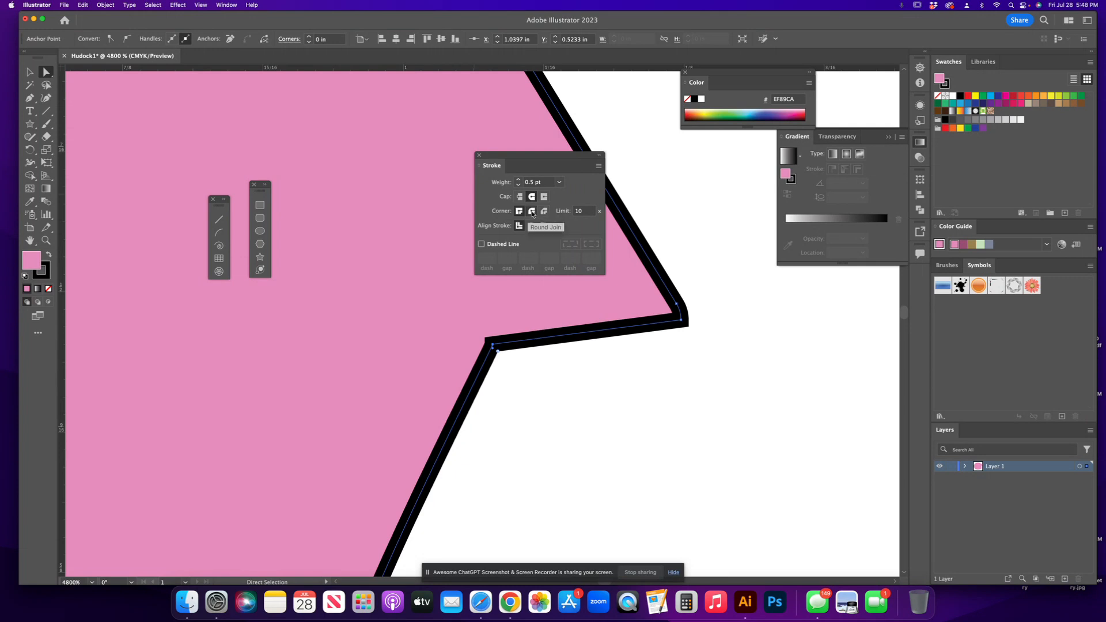
left_click(532, 212)
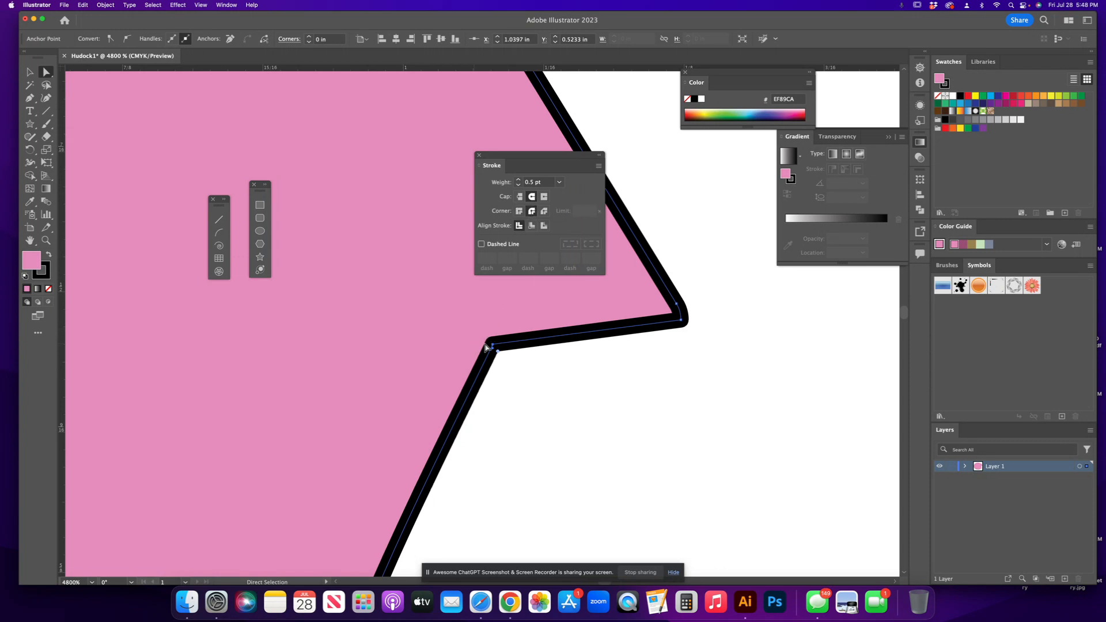
left_click(519, 212)
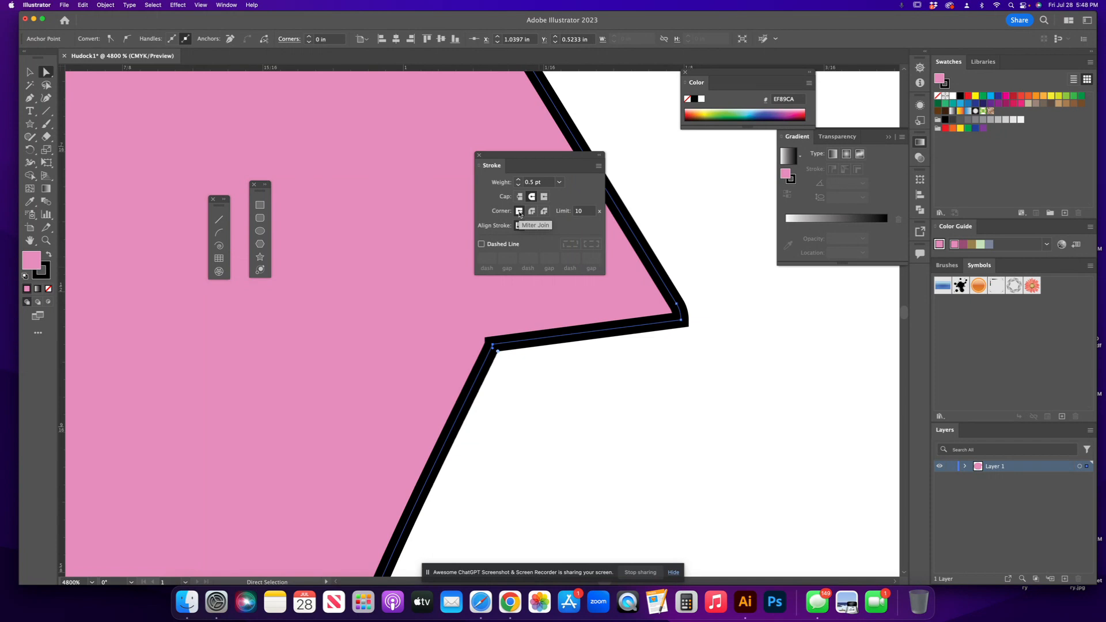
left_click(532, 212)
left_click(545, 213)
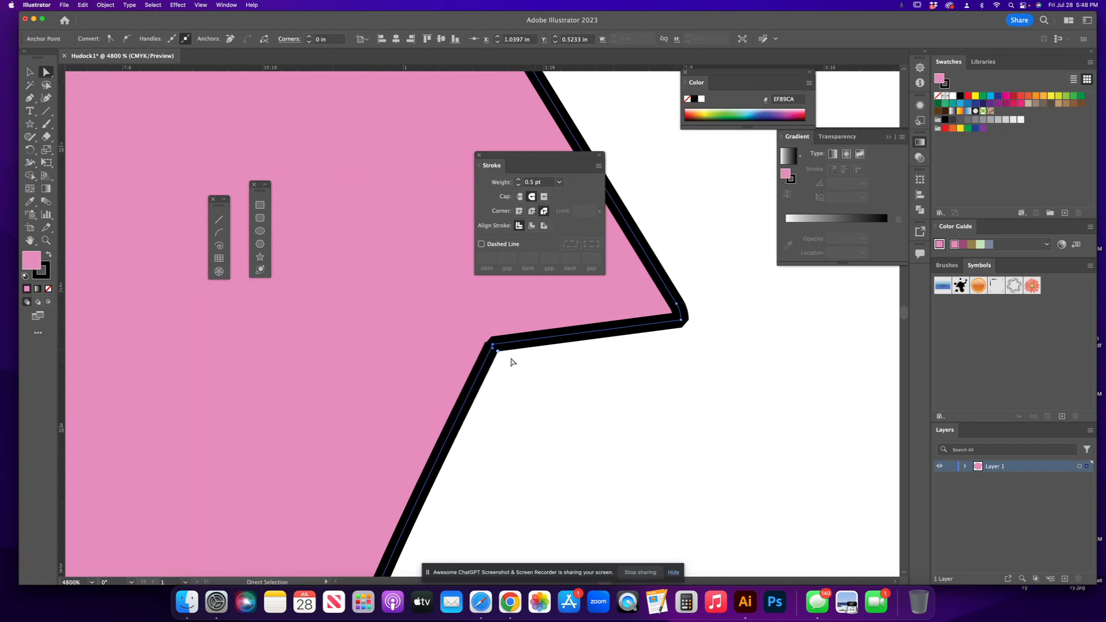
mouse_move(497, 349)
left_mouse_down()
mouse_move(469, 397)
mouse_move(494, 370)
mouse_move(417, 393)
mouse_move(494, 346)
left_mouse_up()
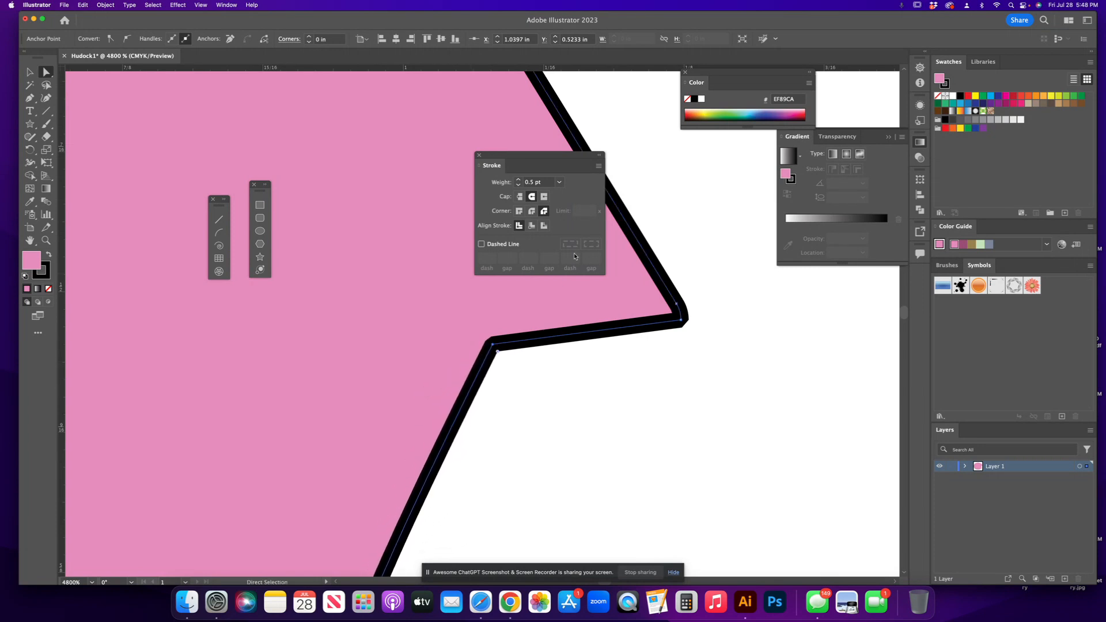
left_click(532, 211)
left_click(550, 433)
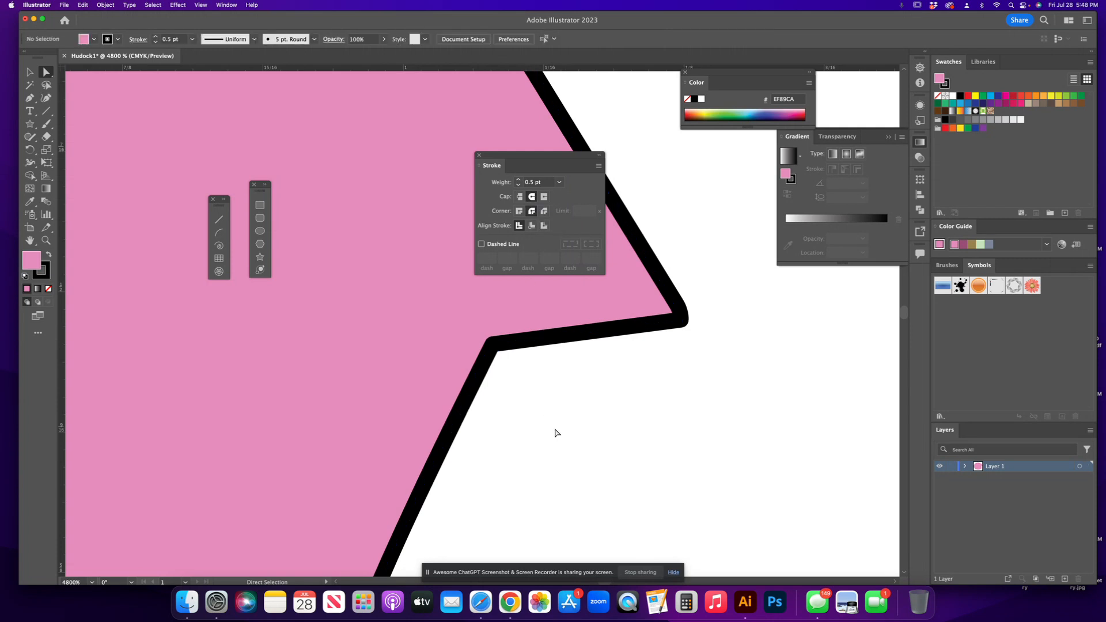
Drag the notch's outer corner anchor down and inward with the Direct Selection tool.
left_click(682, 321)
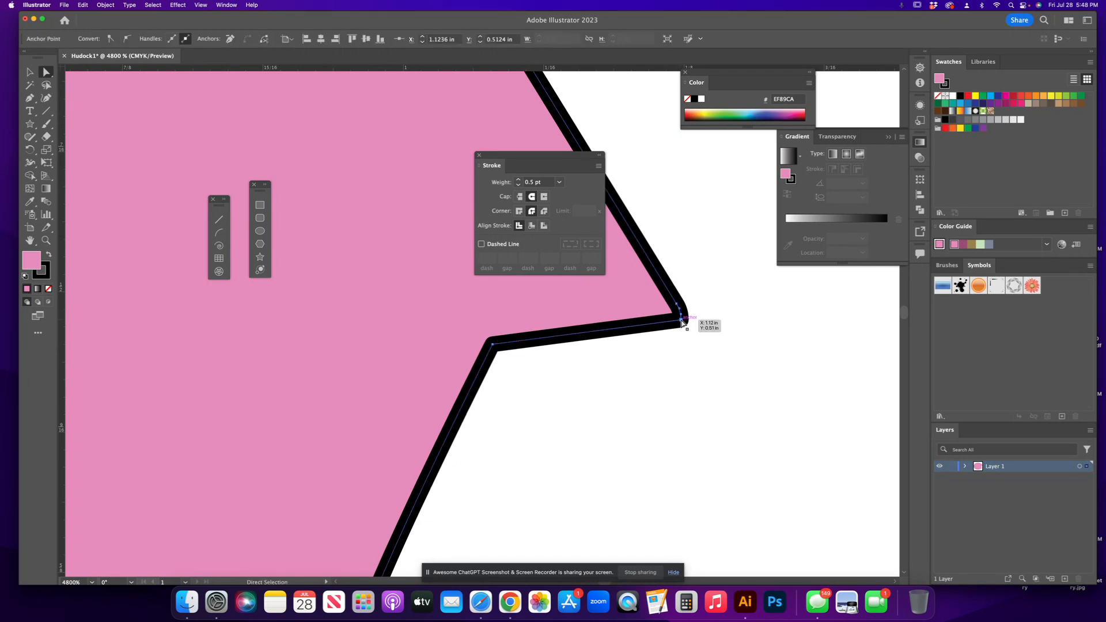
left_click_drag(682, 323, 658, 355)
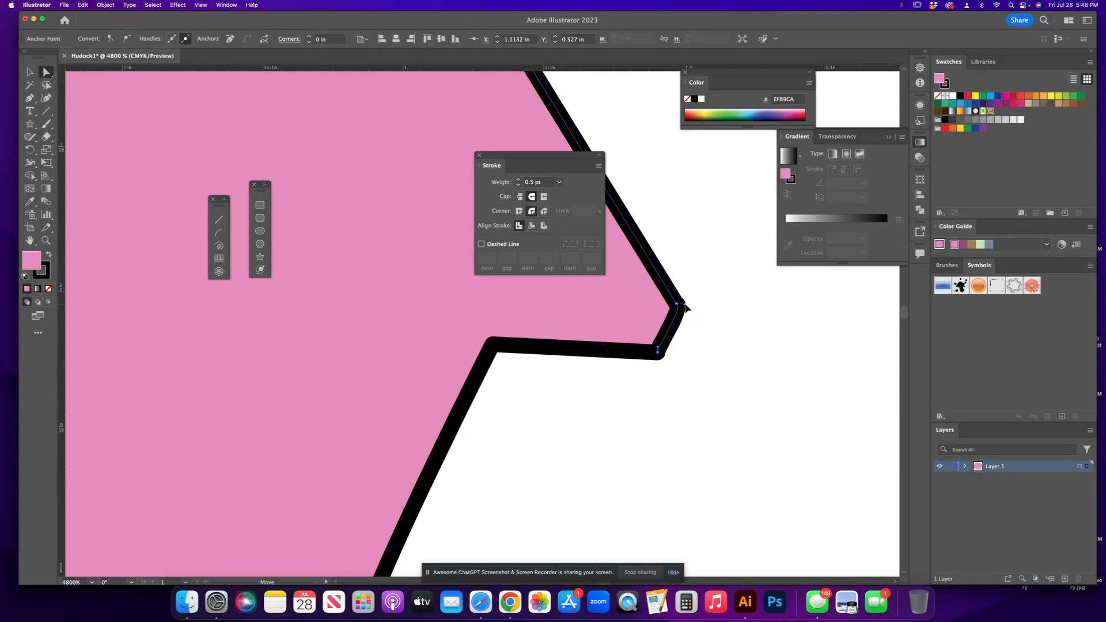
Move the whole shape to the upper middle of the artboard with the Selection tool.
left_click(28, 71)
mouse_move(520, 347)
left_mouse_down()
mouse_move(576, 362)
mouse_move(502, 361)
mouse_move(576, 361)
mouse_move(575, 330)
left_mouse_up()
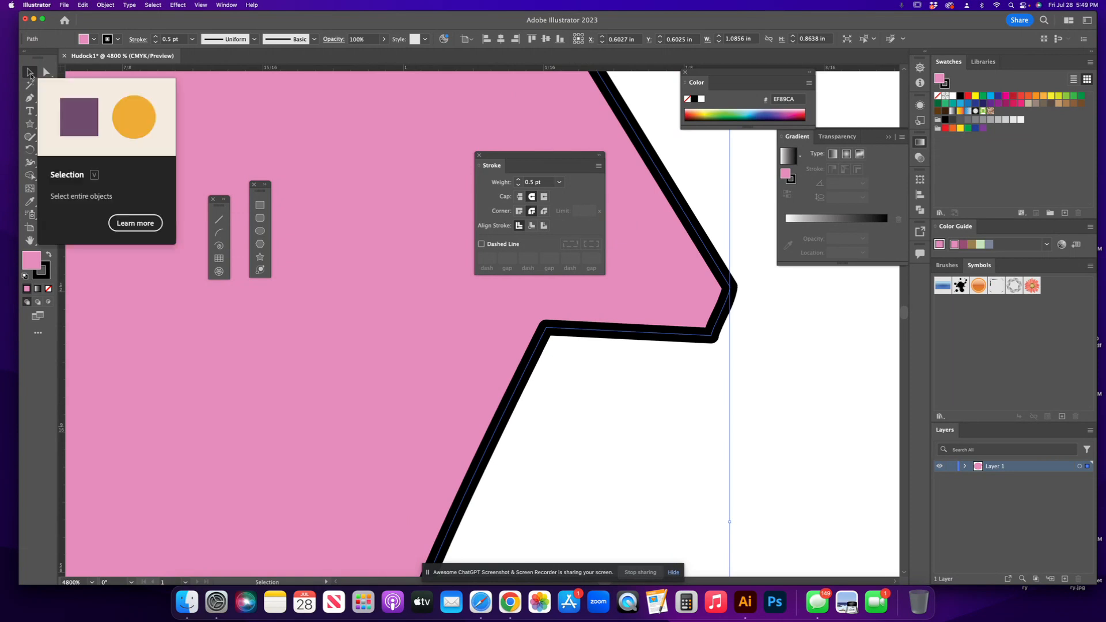
key("super+0")
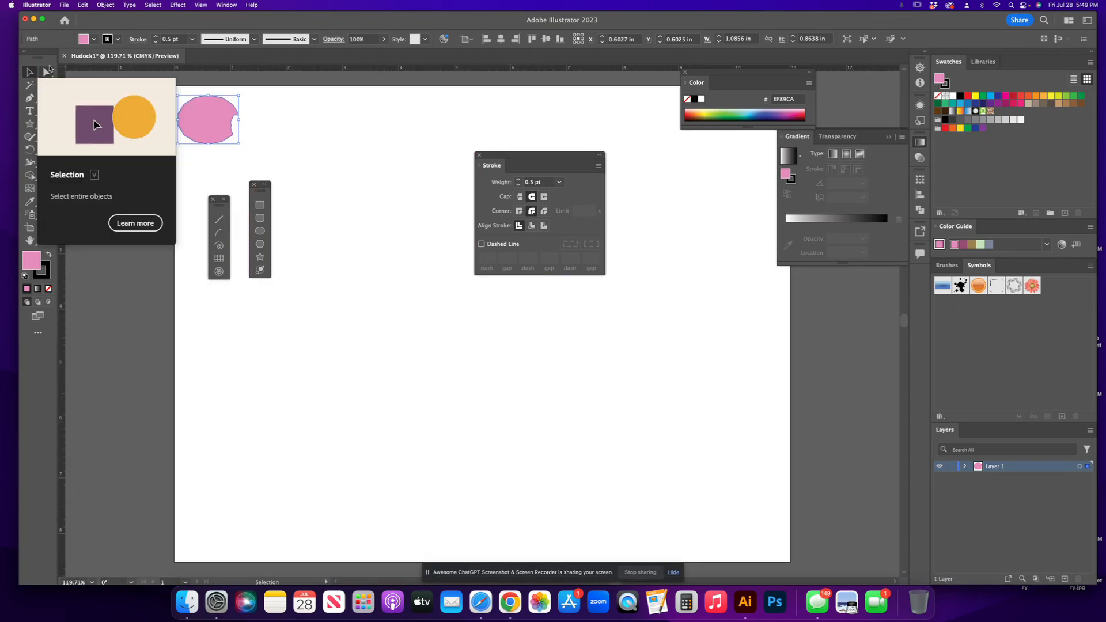
left_click_drag(213, 123, 375, 176)
left_click(383, 214)
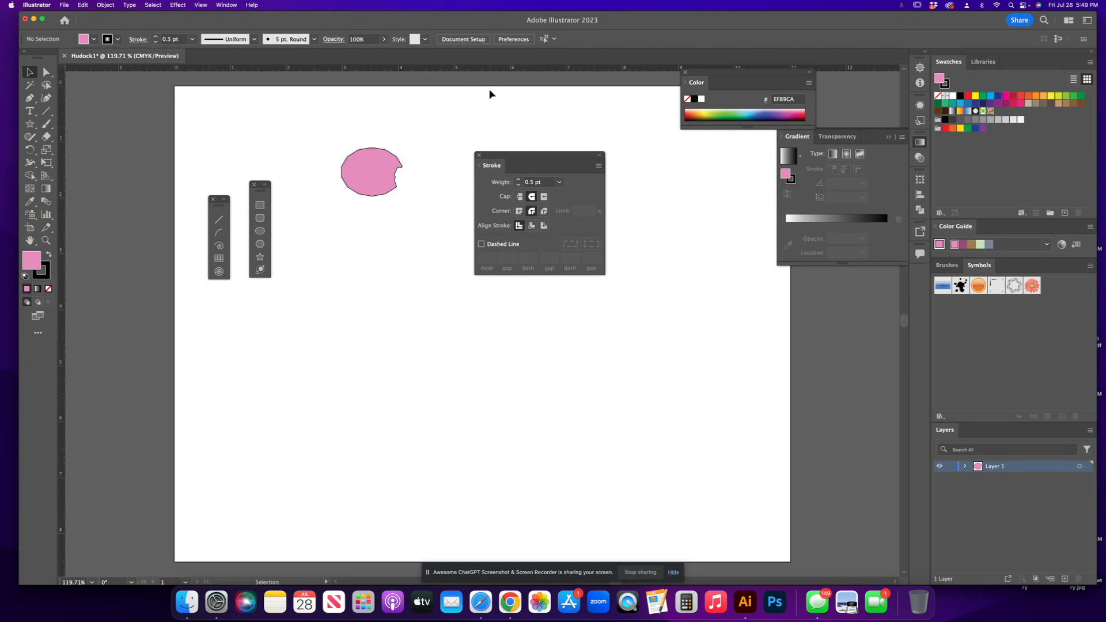
Fill the shape with the teal colour 29B88C picked from the colour spectrum.
left_click(375, 173)
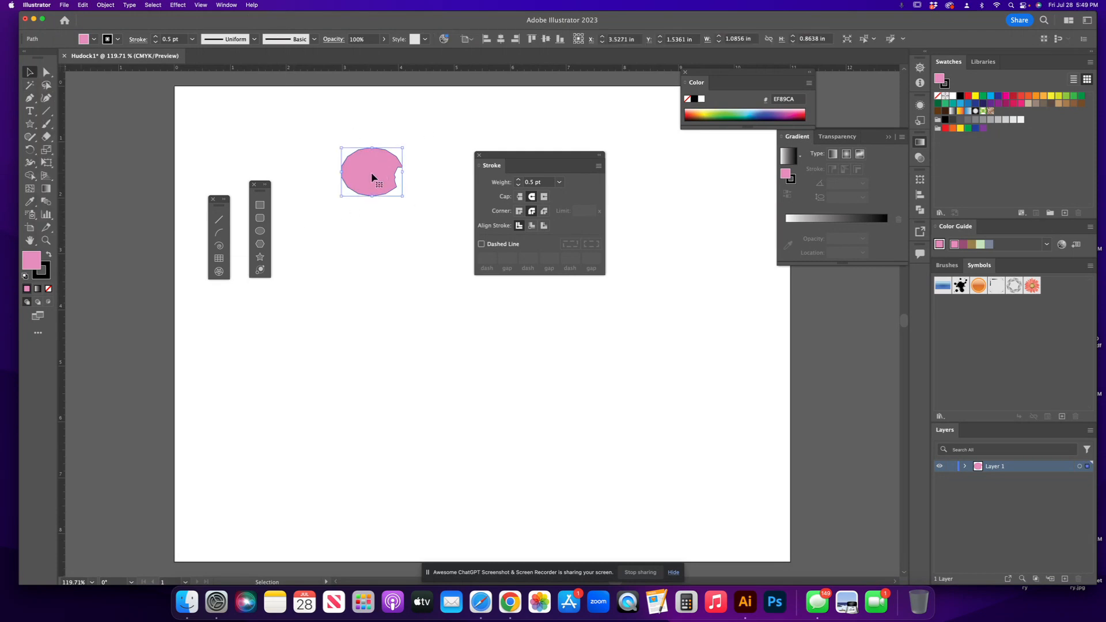
left_click(711, 113)
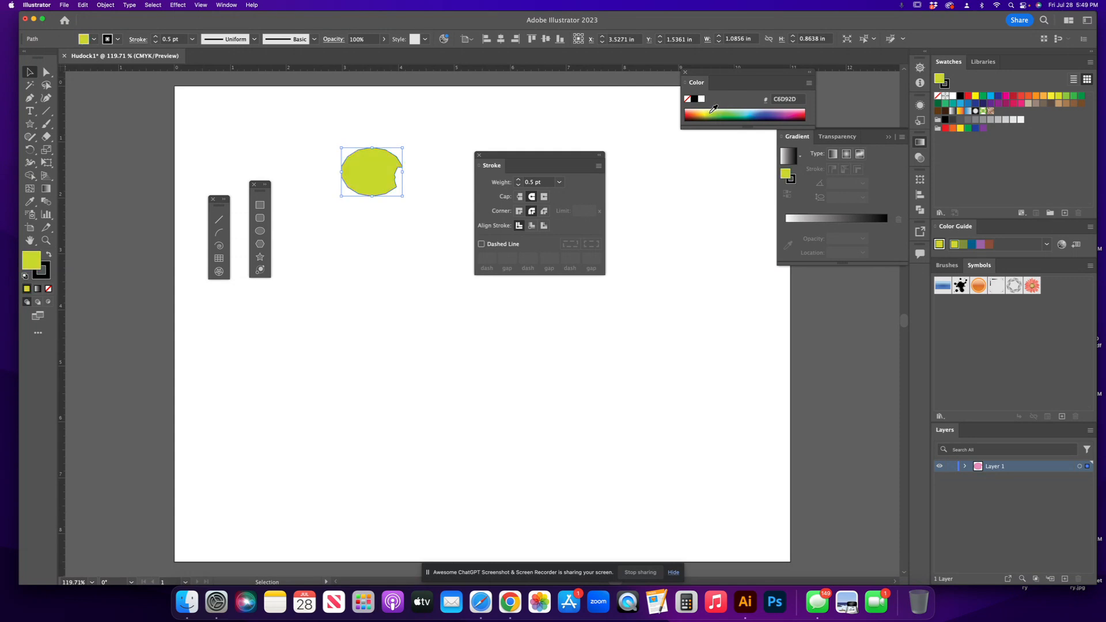
left_click(742, 112)
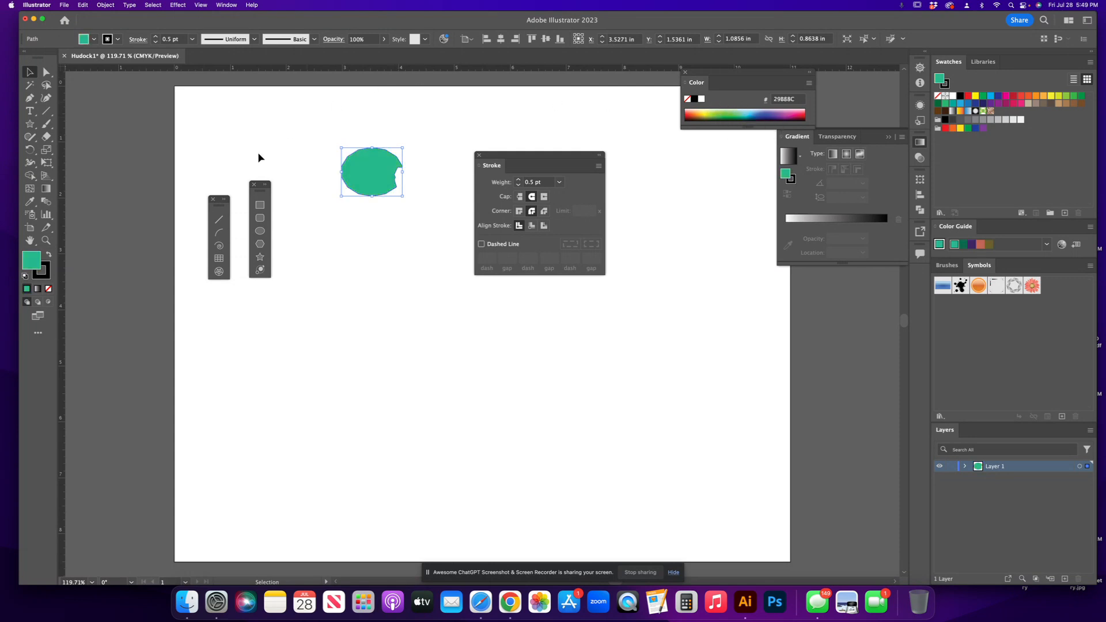
Make the stroke active and set its colour to red EB1C3A from the spectrum.
left_click(47, 274)
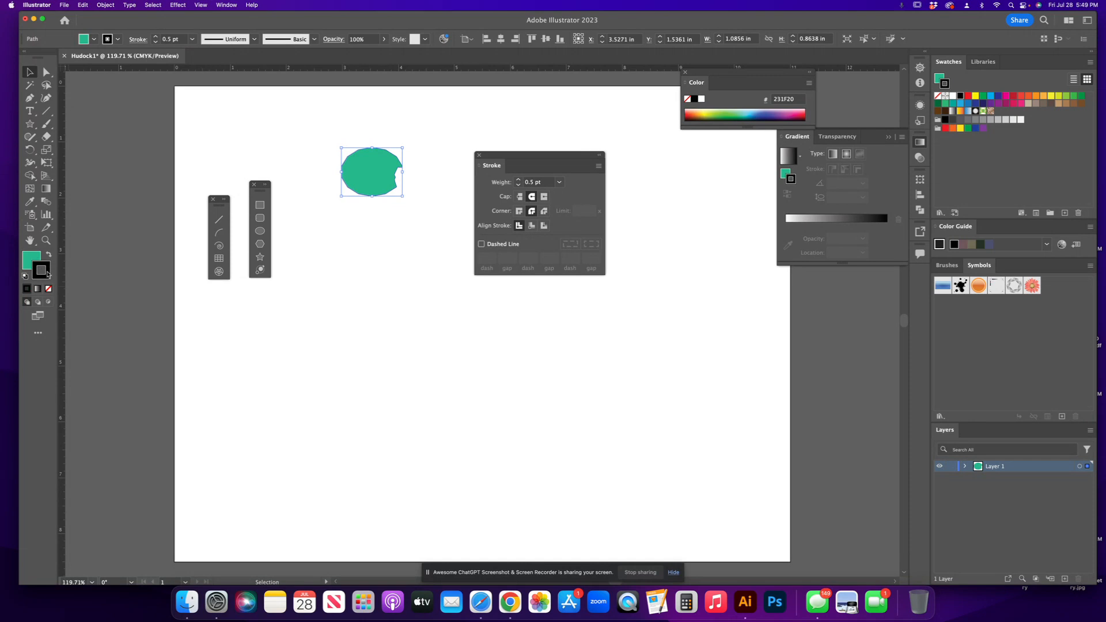
key("x")
key("x")
left_click(804, 109)
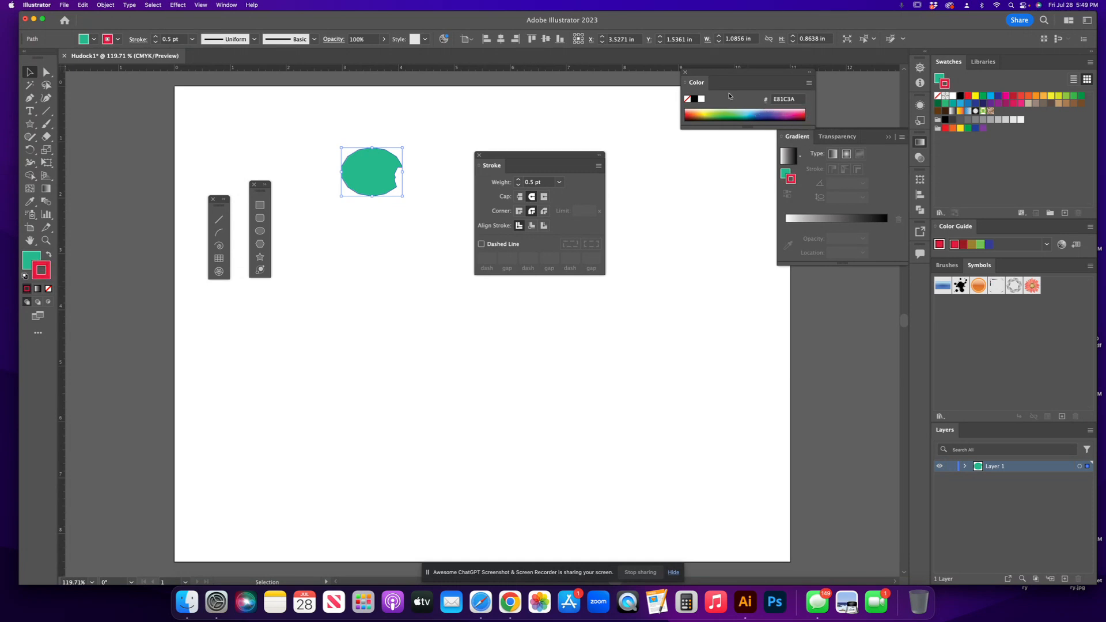
Set the shape's stroke weight to 8 pt.
left_click(560, 183)
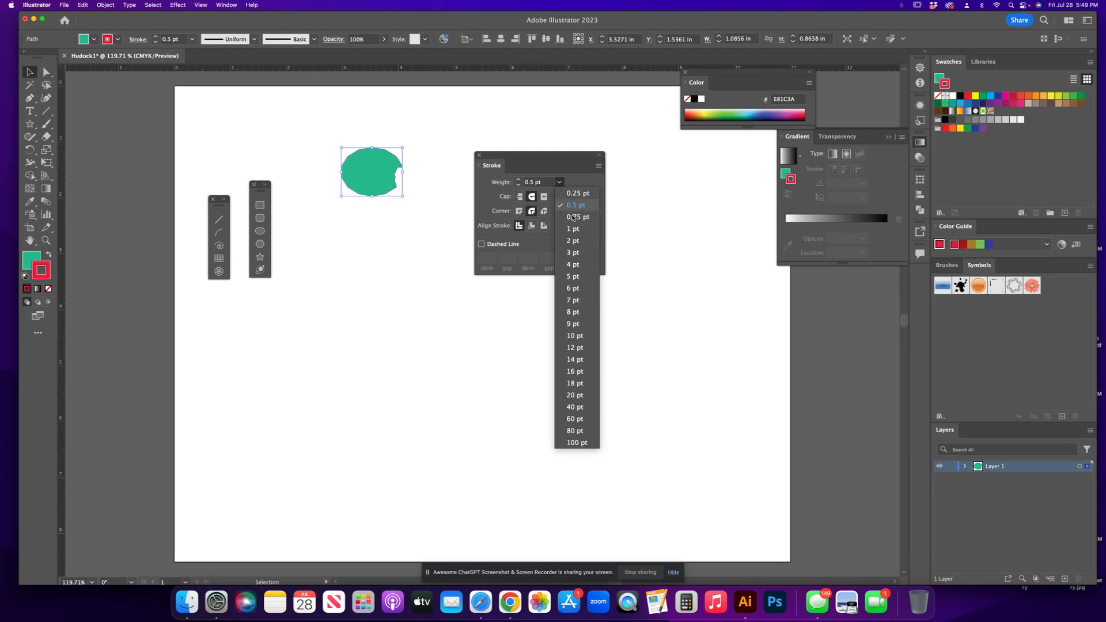
left_click(578, 313)
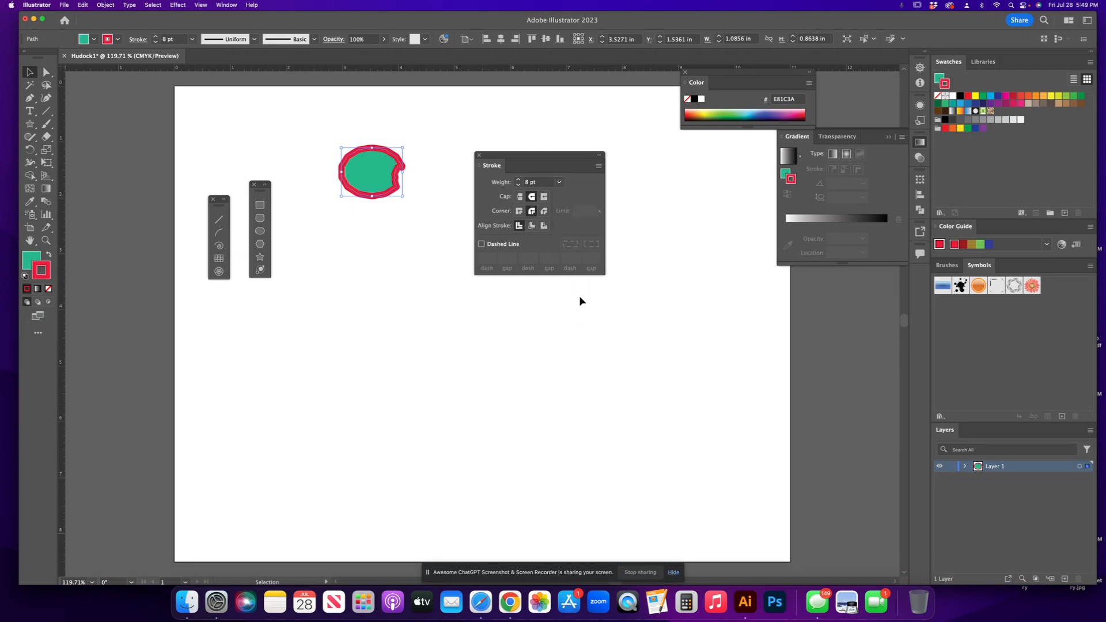
left_click_drag(750, 127, 743, 167)
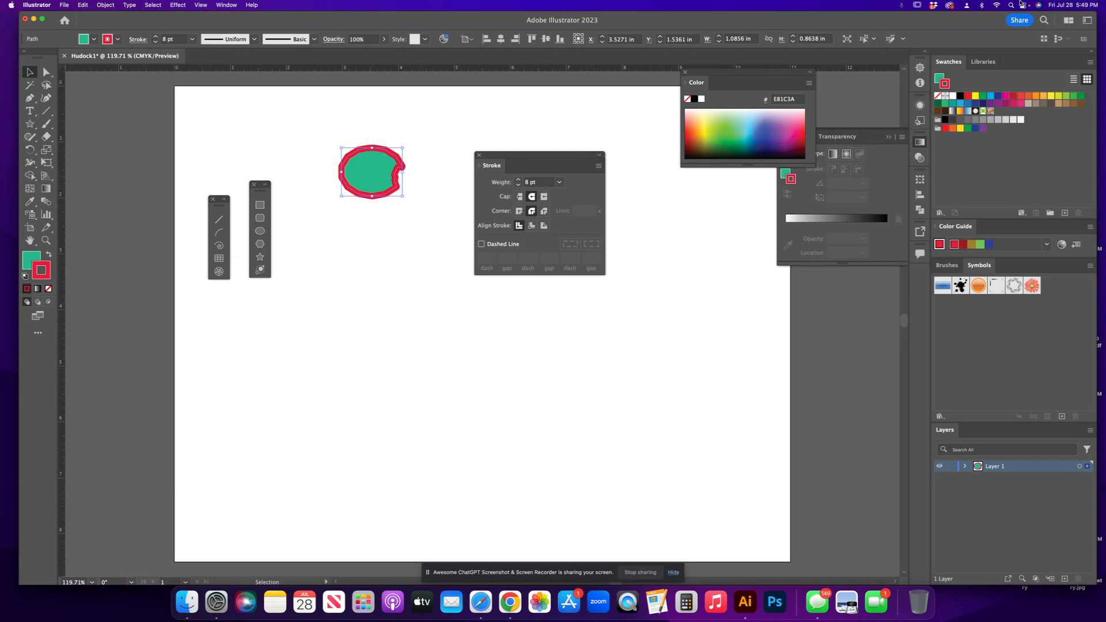
Lower the shape's opacity to 53% and duplicate it by copying and pasting.
left_click(384, 39)
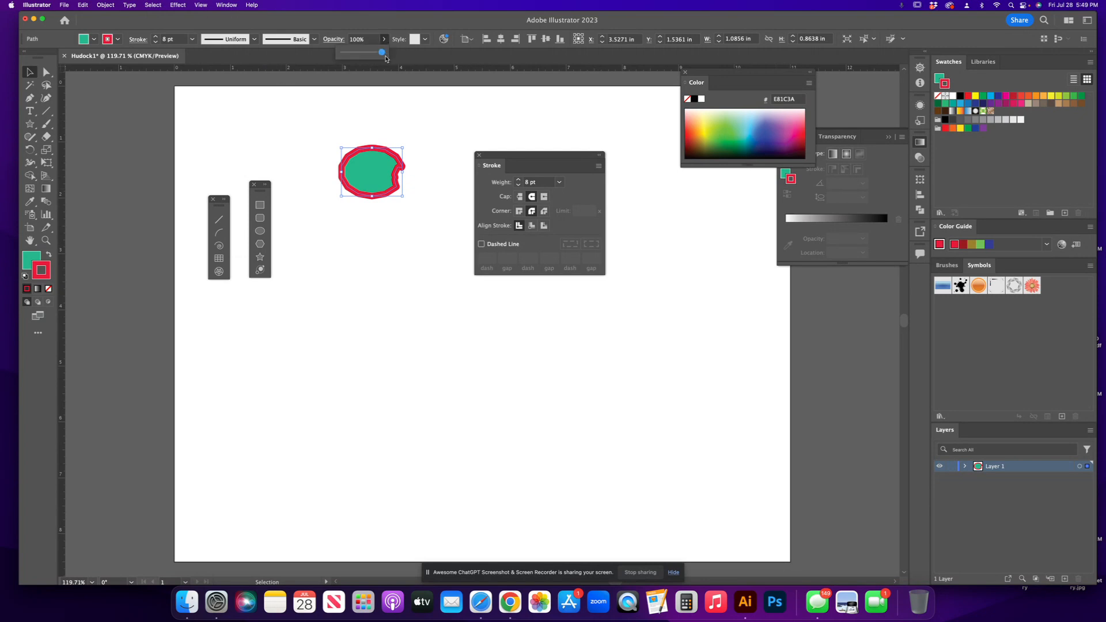
mouse_move(383, 55)
left_mouse_down()
mouse_move(347, 56)
mouse_move(364, 55)
left_mouse_up()
key("super+c")
key("super+v")
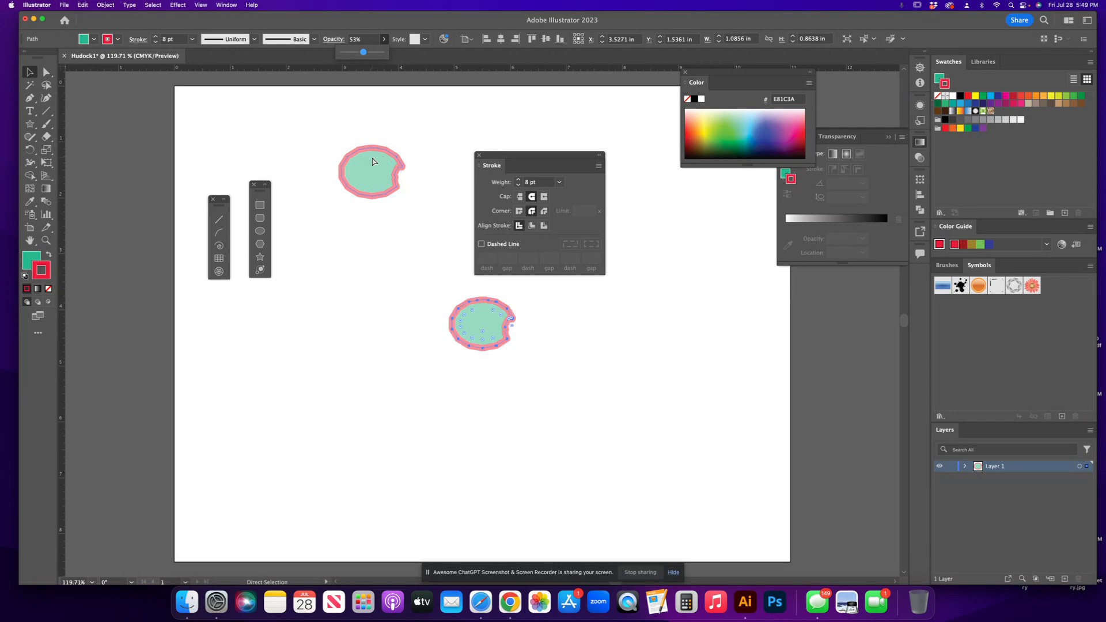
Overlap the copy with the original, set its opacity to 60% and move it down.
scroll(484, 299, "up", 1)
left_click_drag(478, 340, 388, 177)
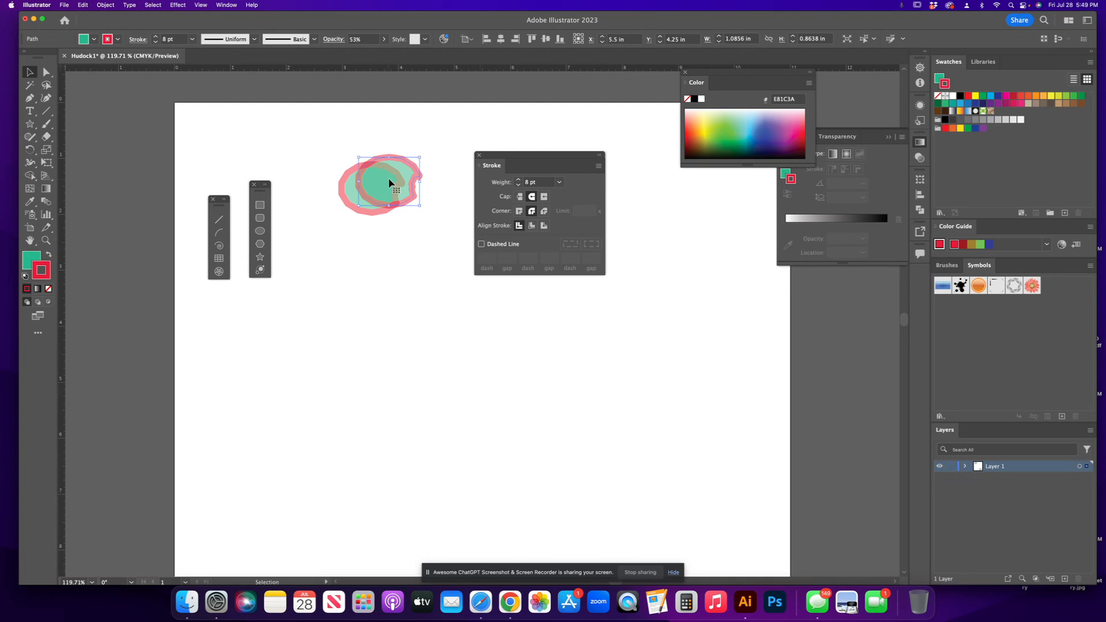
left_click(383, 39)
left_click(378, 53)
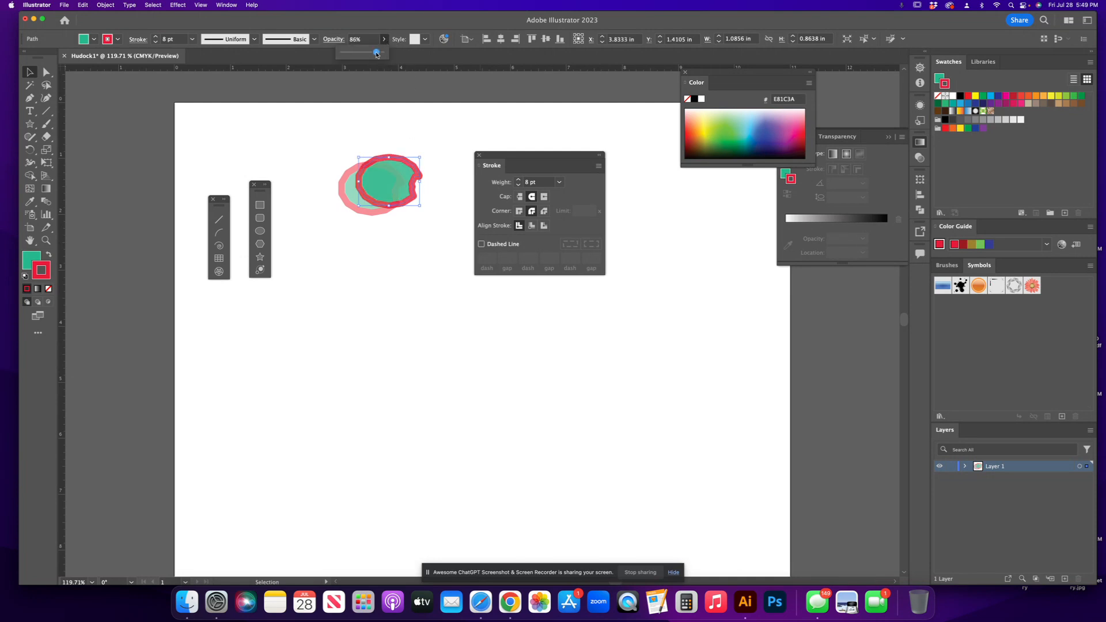
left_click_drag(376, 53, 366, 53)
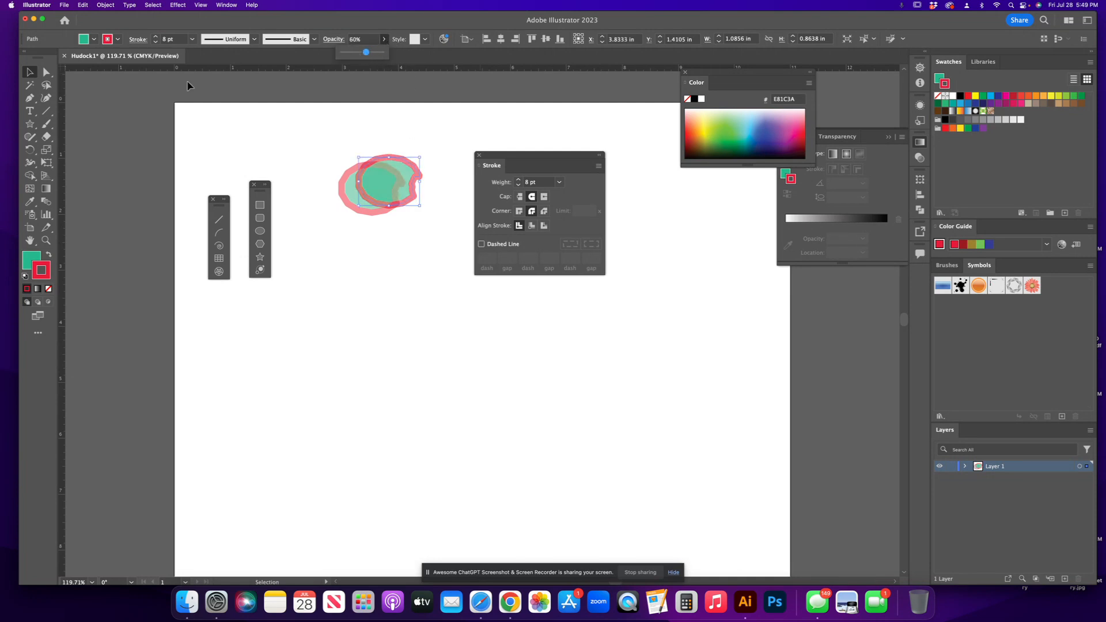
left_click_drag(393, 184, 392, 206)
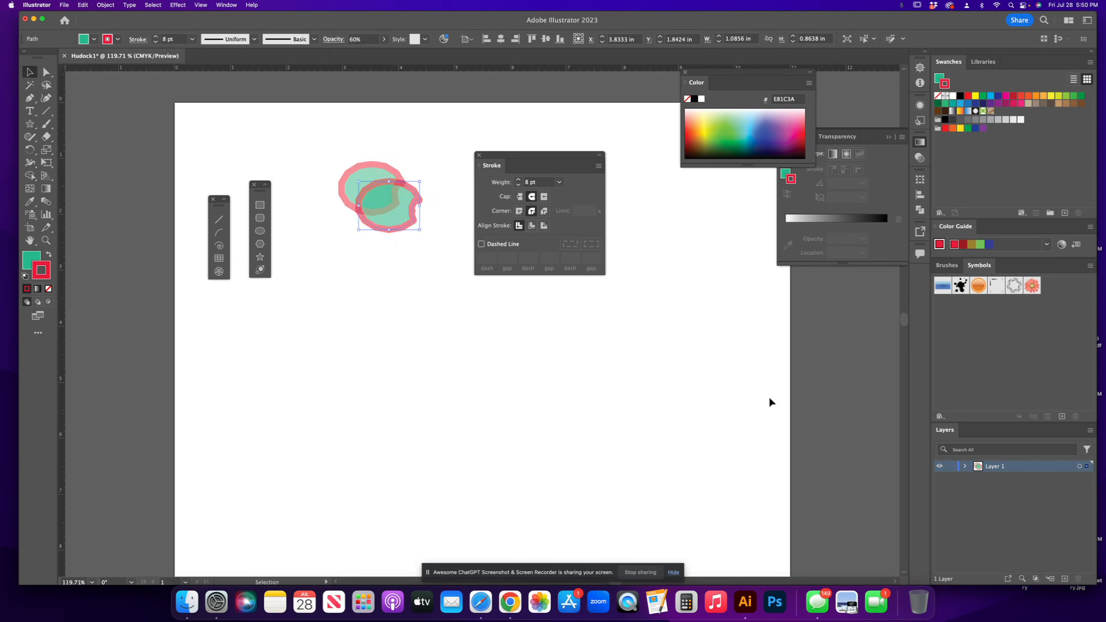
Undo the copy's moves and opacity changes.
left_click(83, 5)
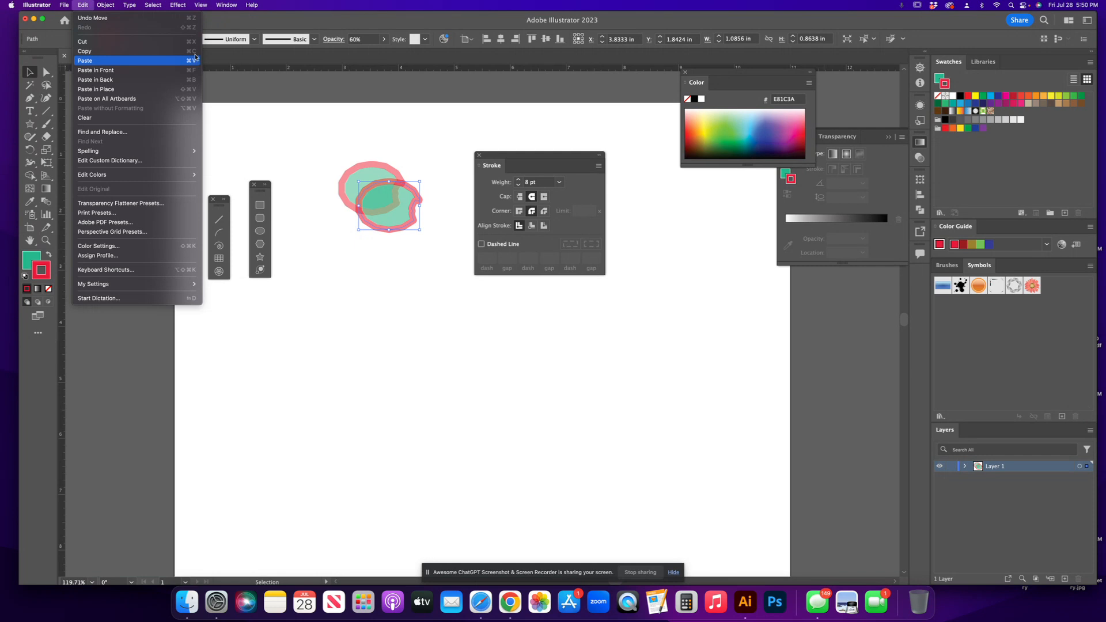
left_click(174, 24)
key("super+z")
key("super+z")
key("super+z")
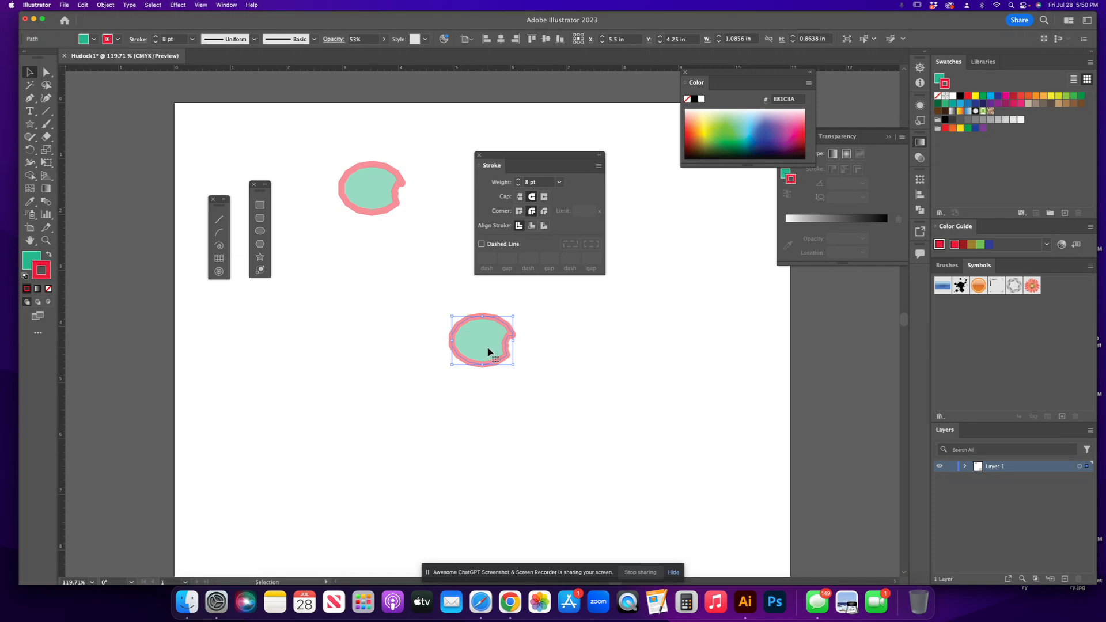
Redo the copy's move and nudge the copy slightly so it overlaps the original shape.
key("super+shift+z")
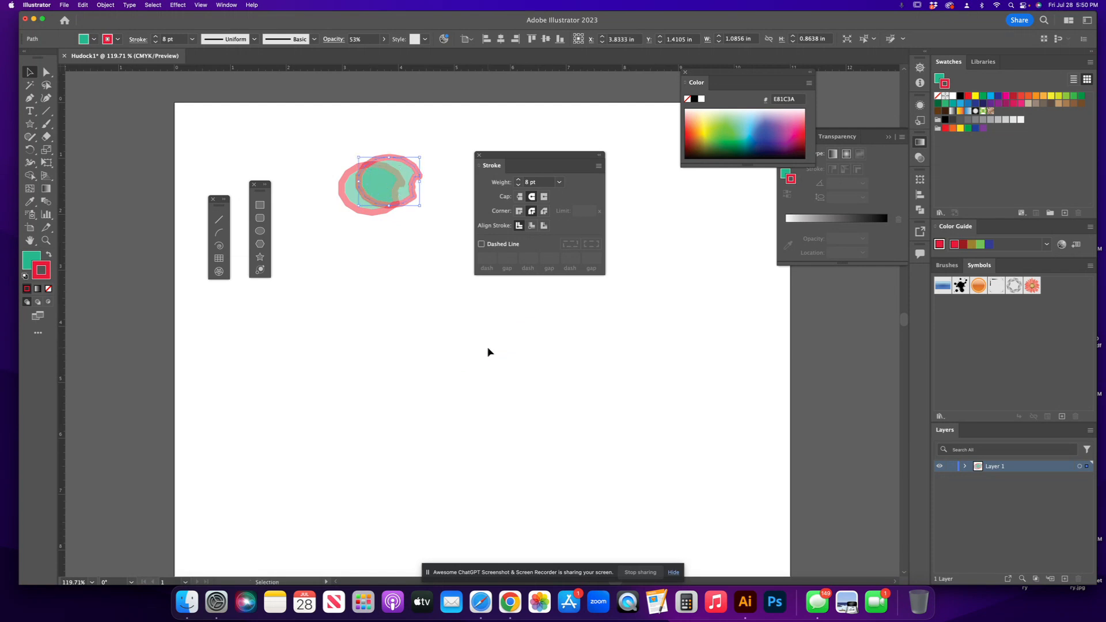
left_click(84, 6)
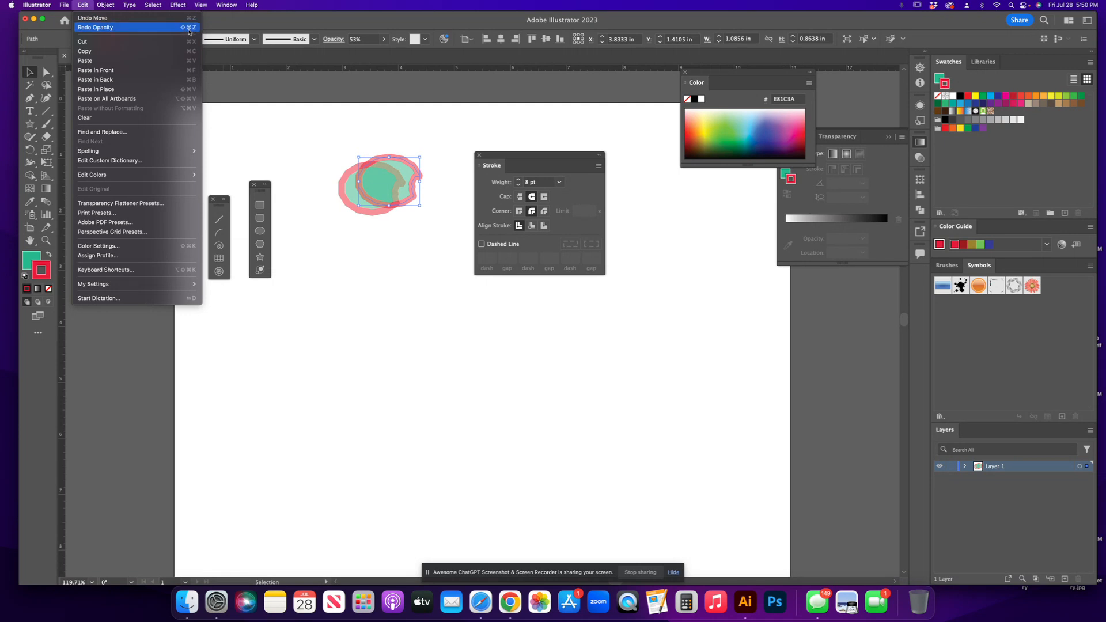
left_click(301, 190)
left_click_drag(388, 182, 392, 190)
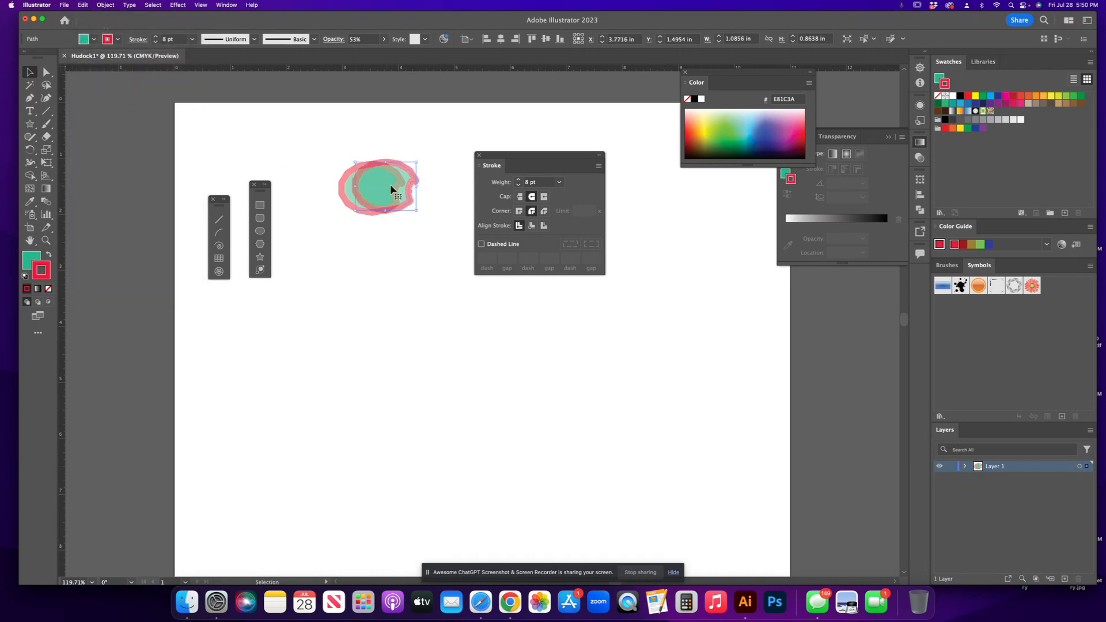
Paste further copies of the shape and arrange them as an overlapping cluster below the original.
key("super+v")
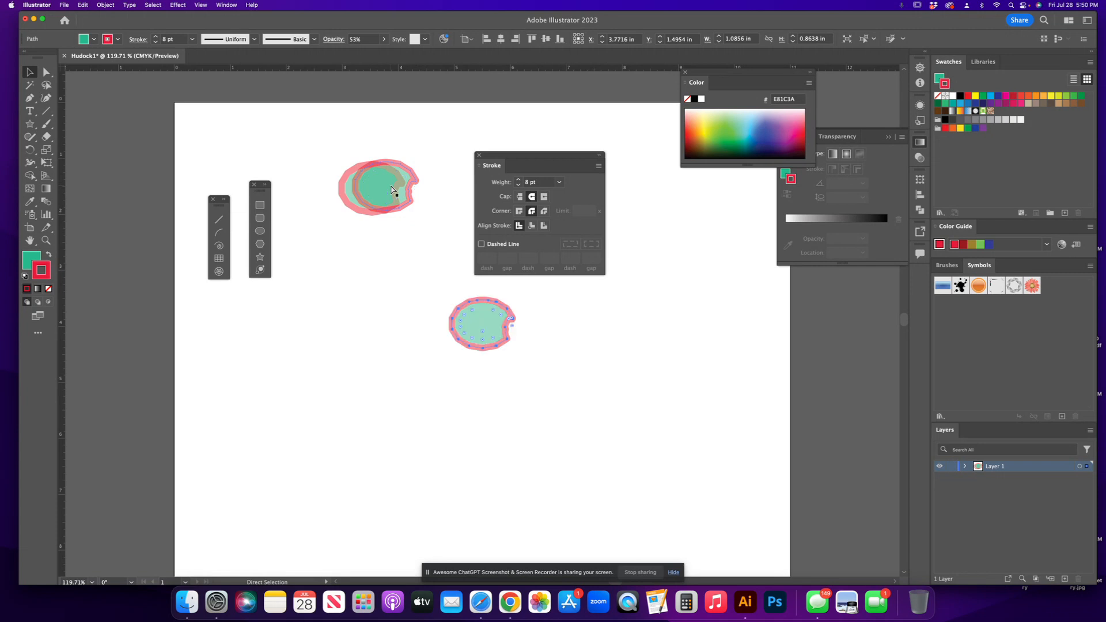
key("v")
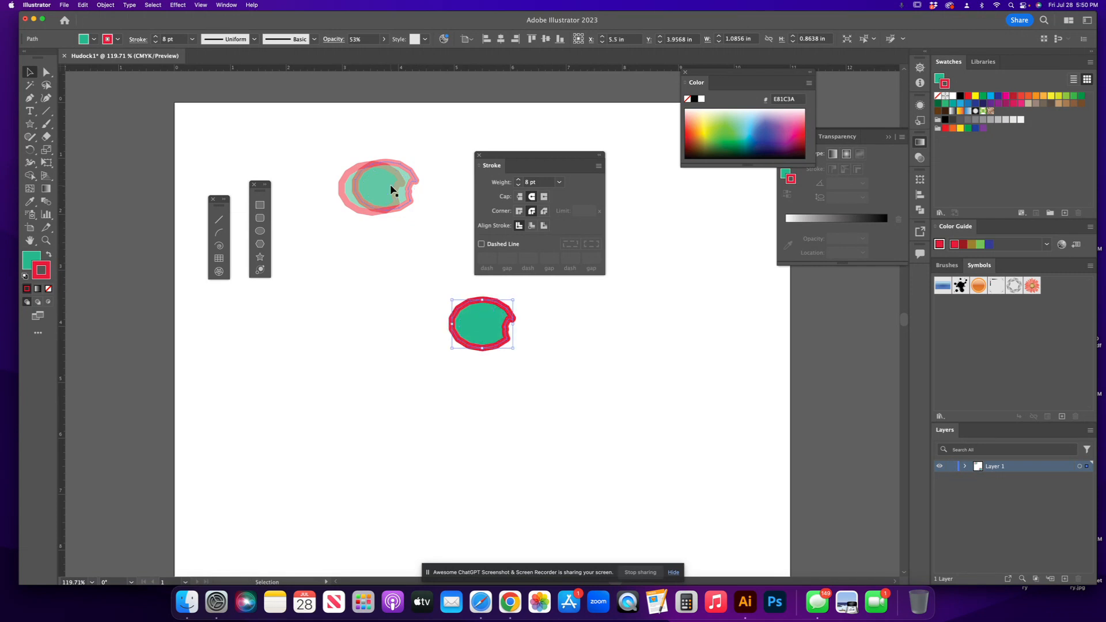
left_click_drag(485, 320, 453, 363)
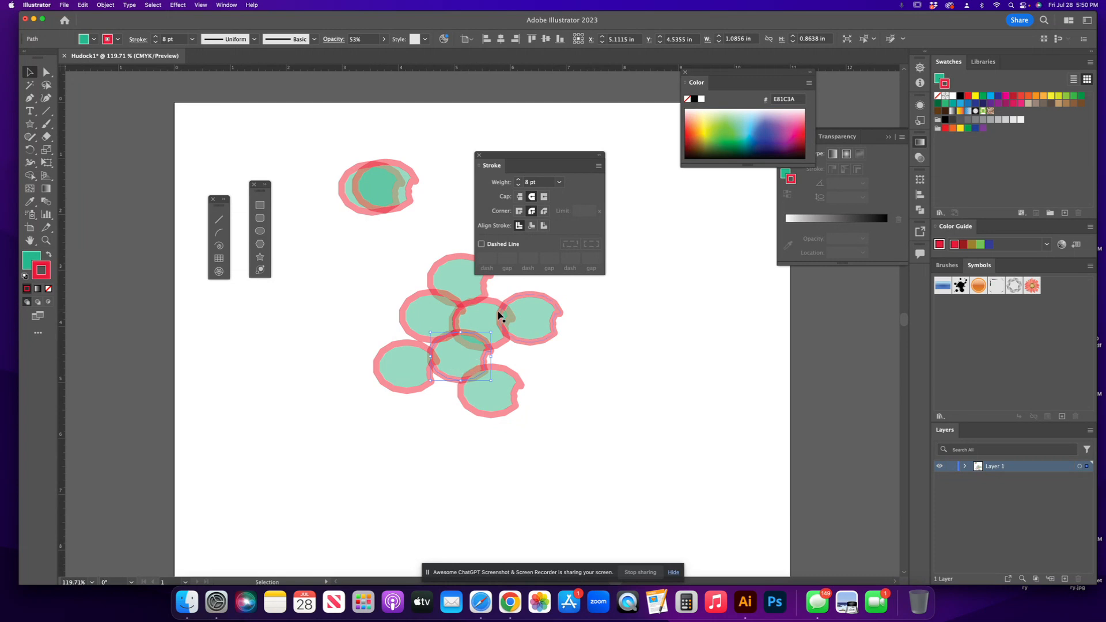
Move one copy to the right of the cluster and enlarge it to about 1.48 by 1.60 in.
left_click_drag(528, 323, 518, 332)
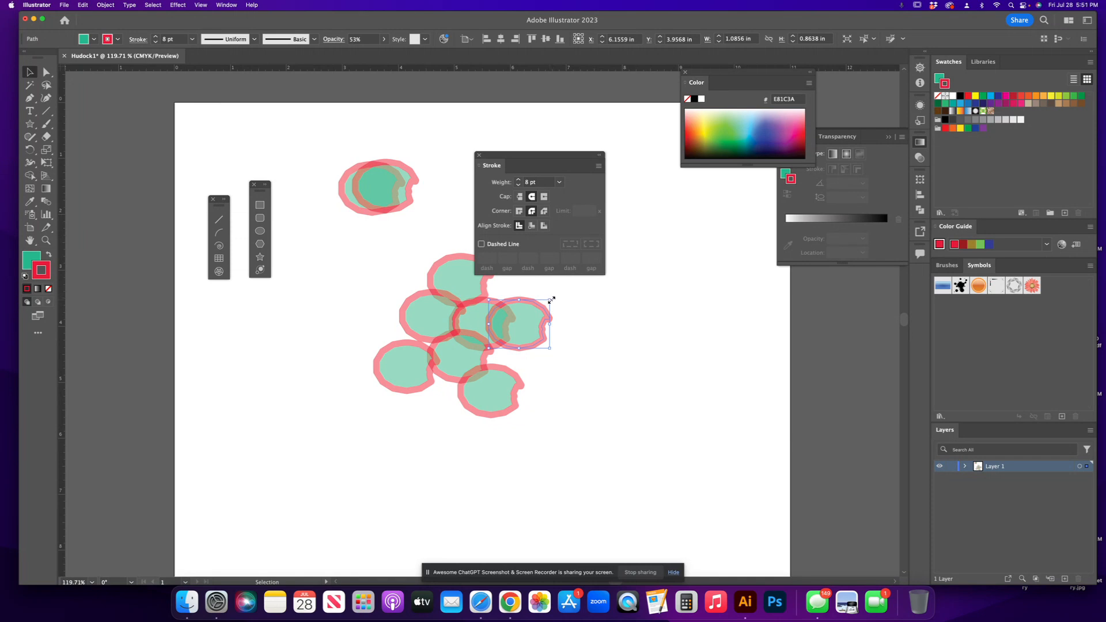
left_click_drag(551, 296, 568, 354)
left_click_drag(583, 296, 637, 248)
left_click_drag(569, 319, 575, 369)
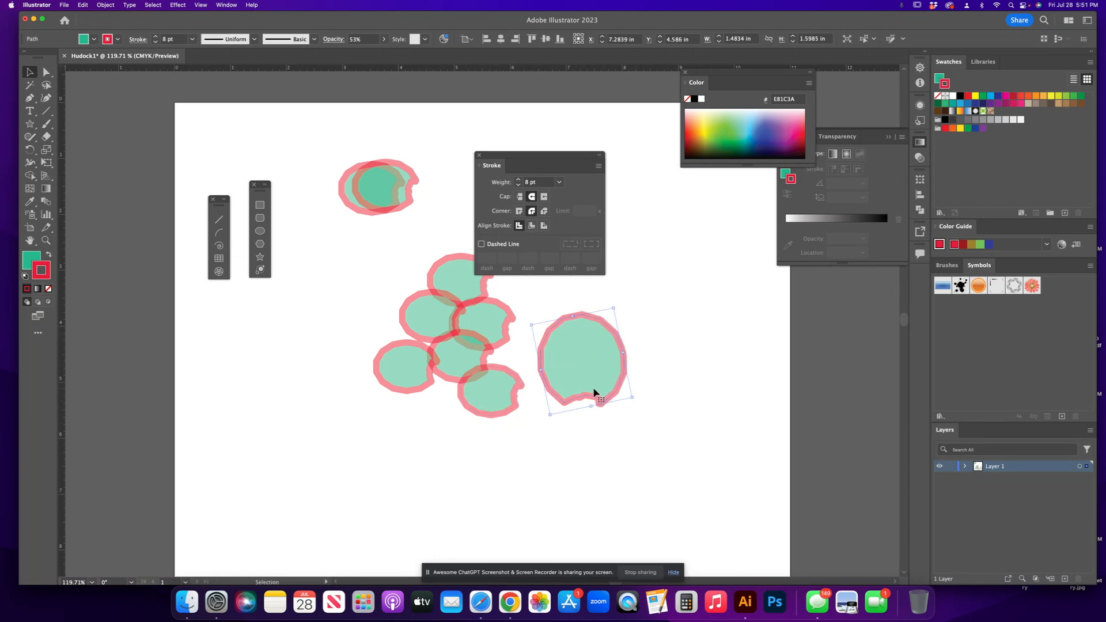
Move another copy down, enlarge it to about 3.74 by 2.98 in and place it beneath the cluster.
left_click_drag(488, 404, 472, 455)
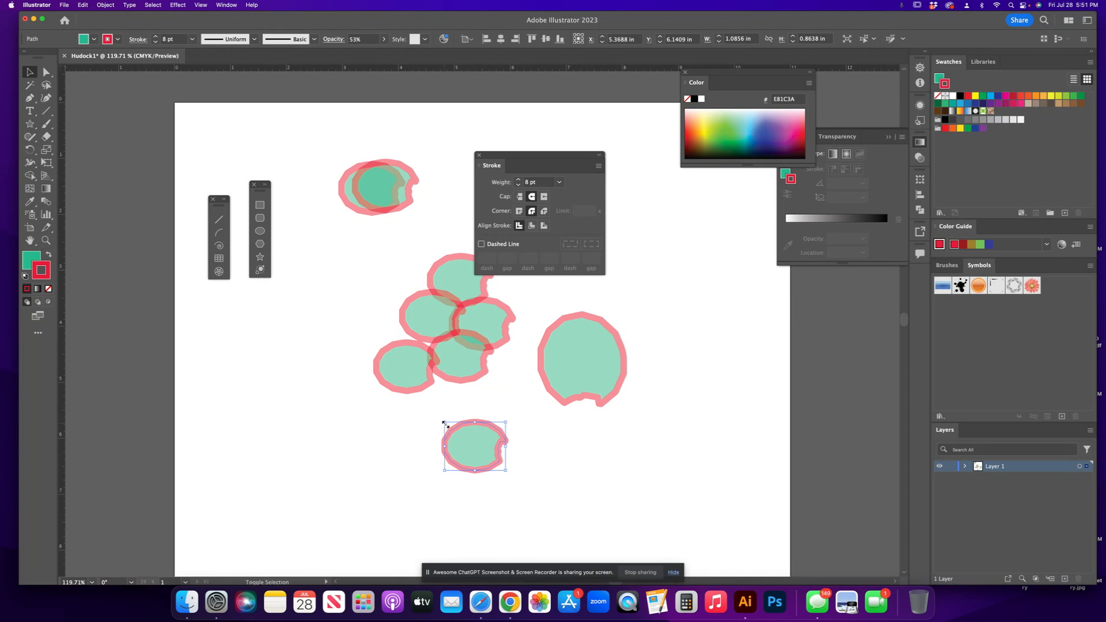
left_click_drag(446, 424, 297, 283)
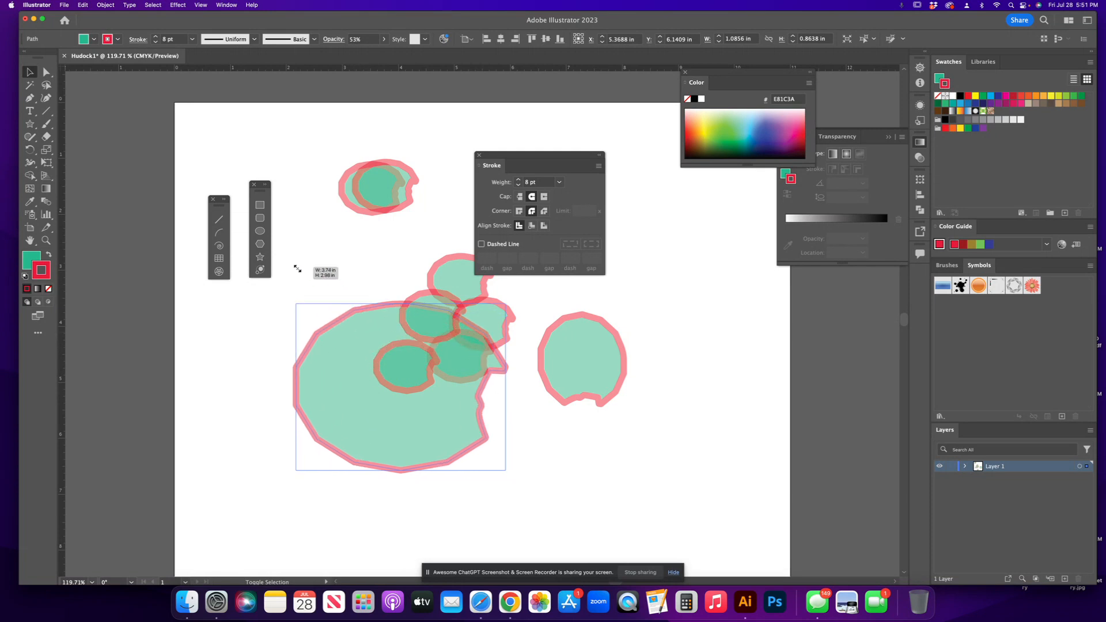
left_click_drag(413, 440, 405, 487)
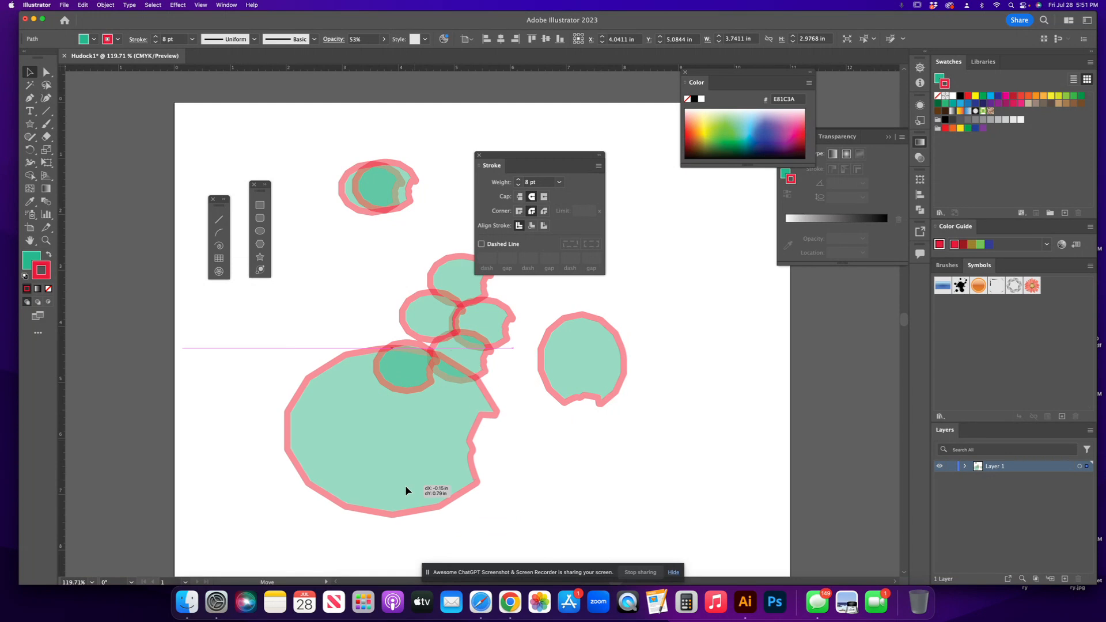
left_click(531, 486)
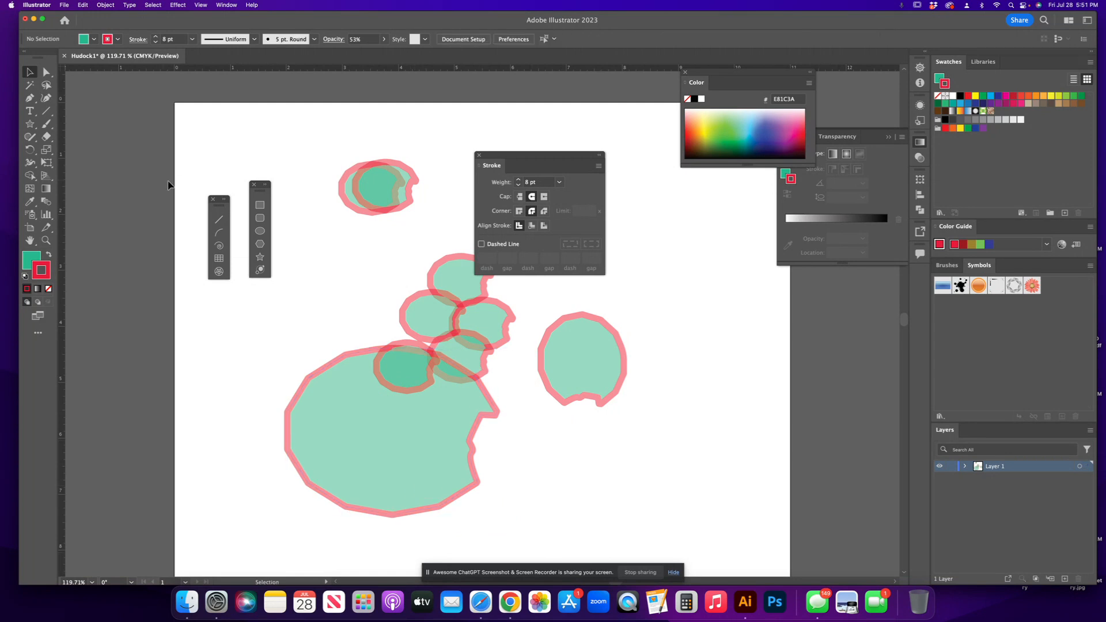
Draw a star with the Star tool, then create a three-point star (triangle) with radii 1.0498 and 0.5249 in.
left_click(31, 124)
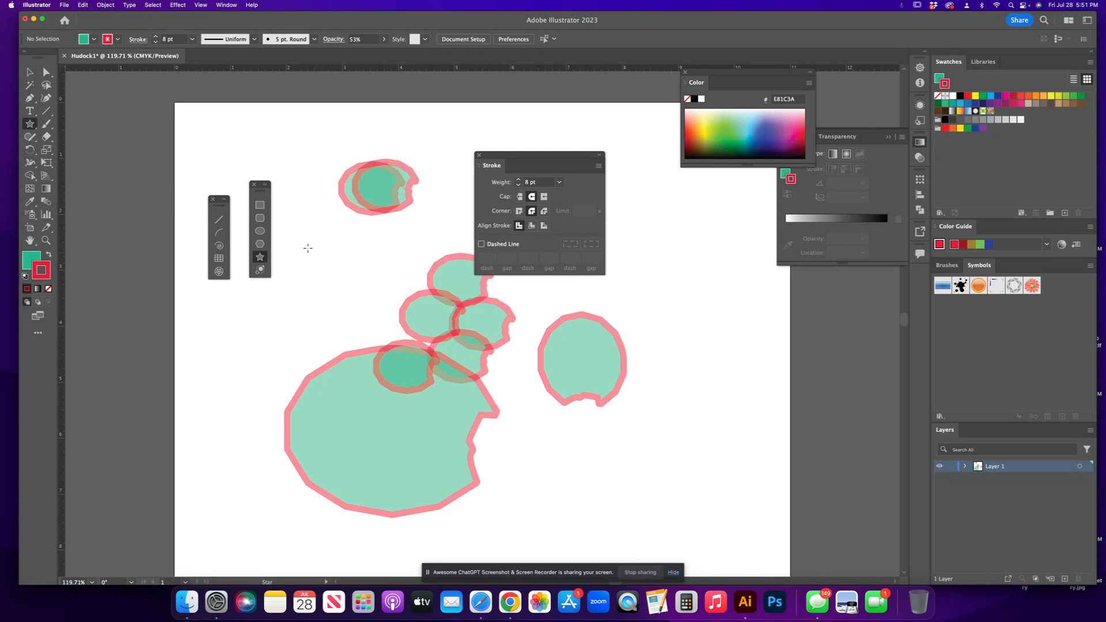
left_click_drag(306, 242, 249, 326)
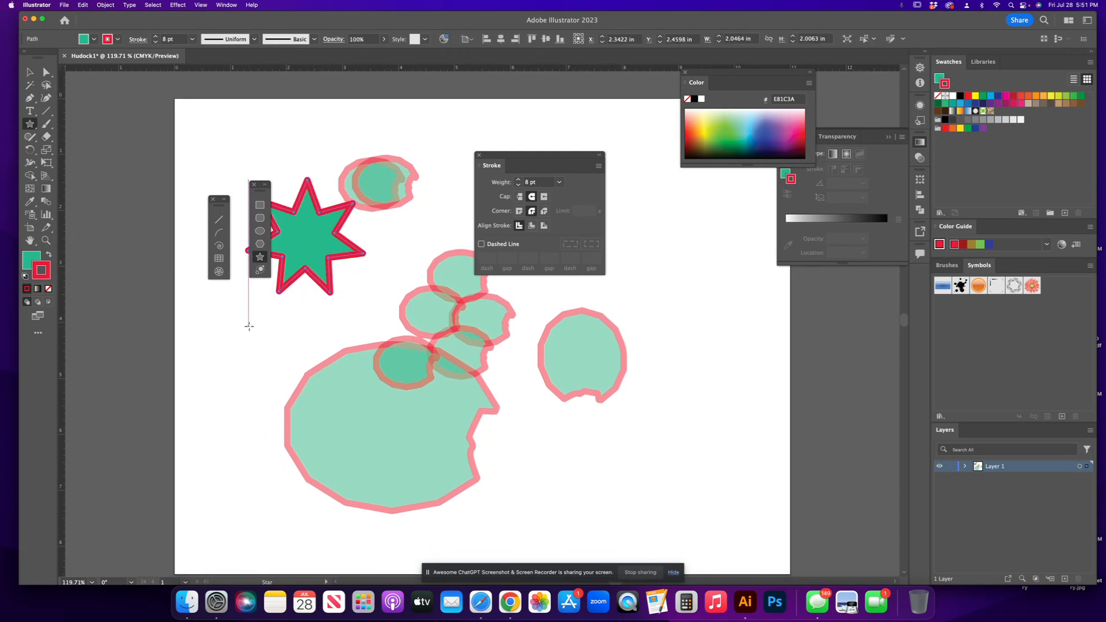
left_click(243, 320)
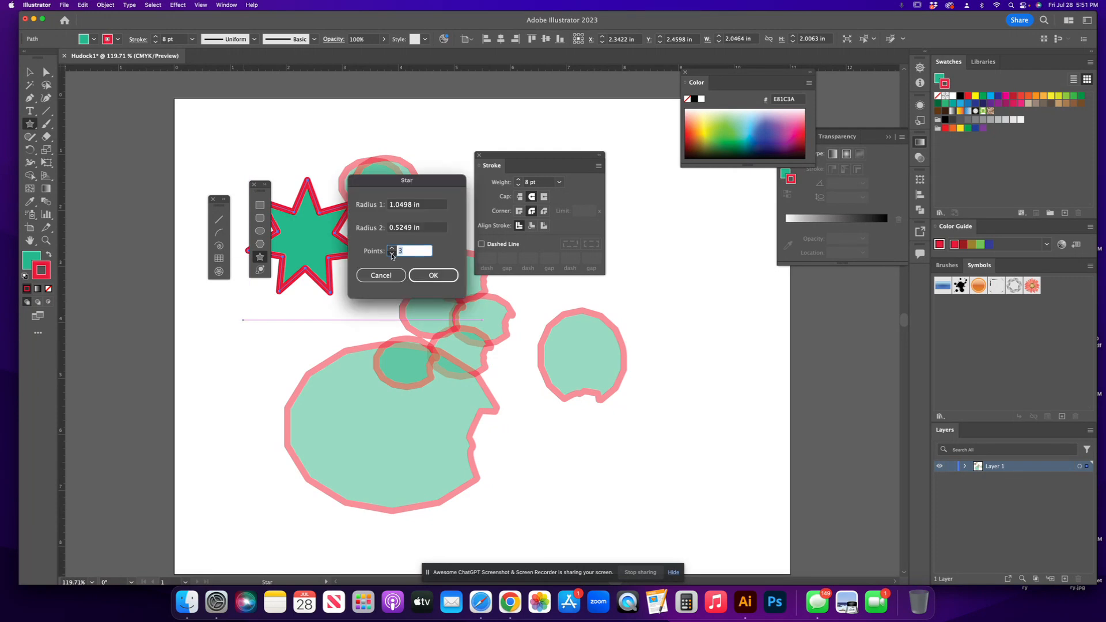
left_click(433, 275)
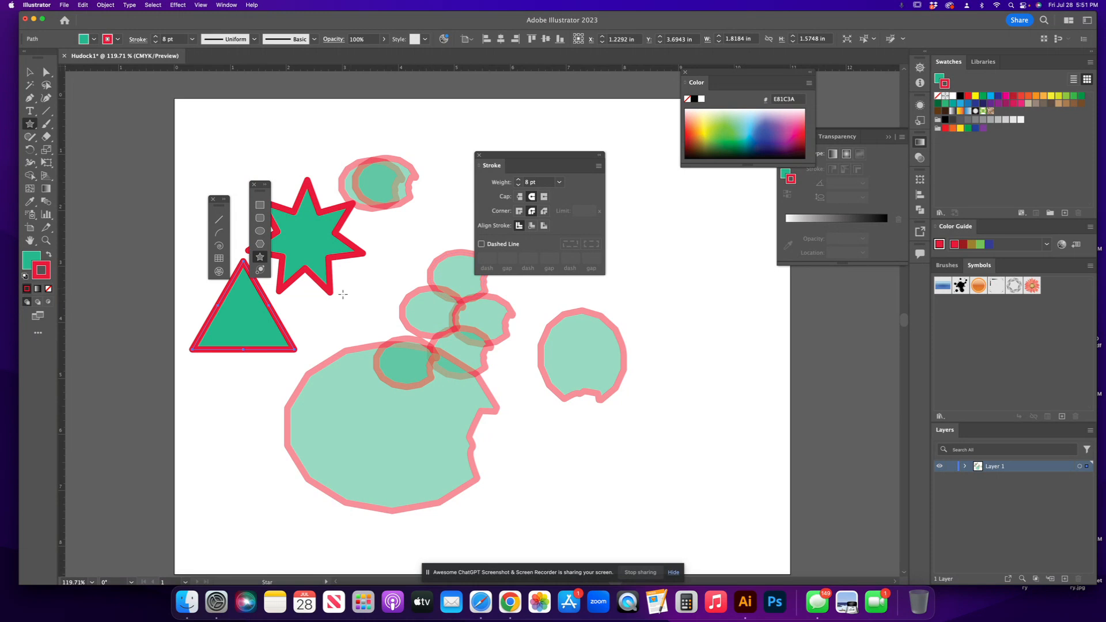
Drag out a small triangle, then create a six-point star with radii 0.6632 and 0.3316 in near the top.
left_click_drag(360, 272, 378, 304)
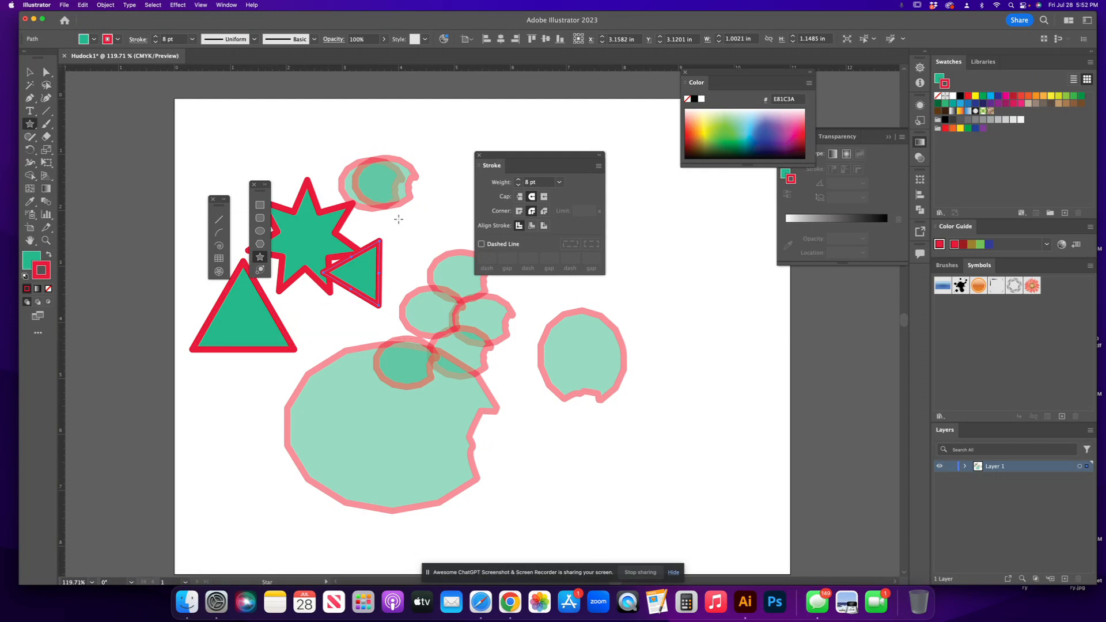
left_click(415, 142)
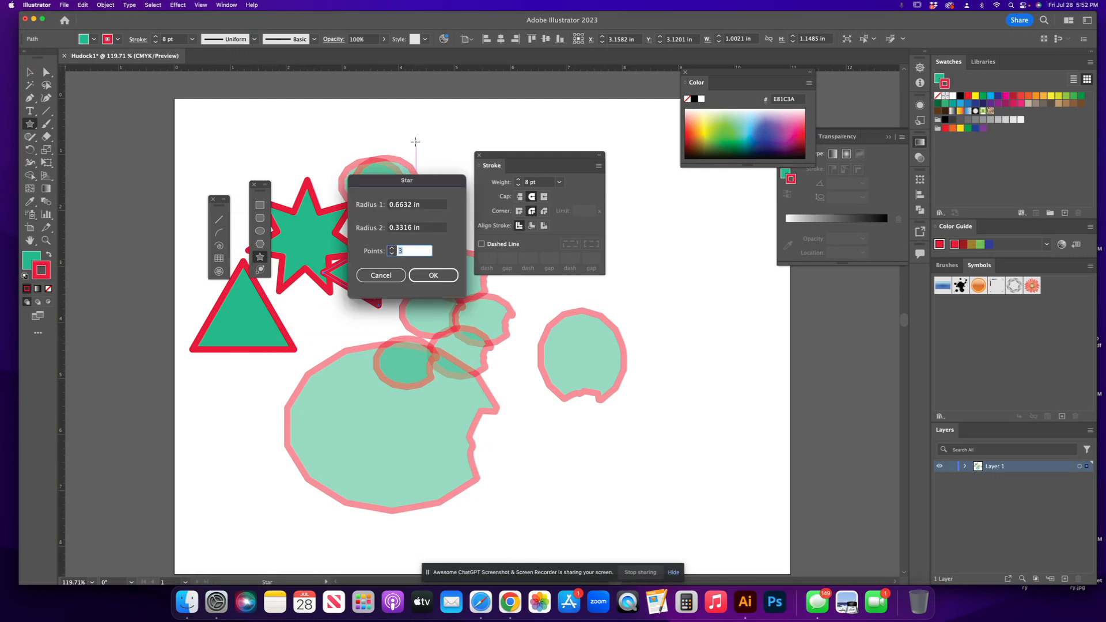
left_click(392, 248)
left_click(419, 276)
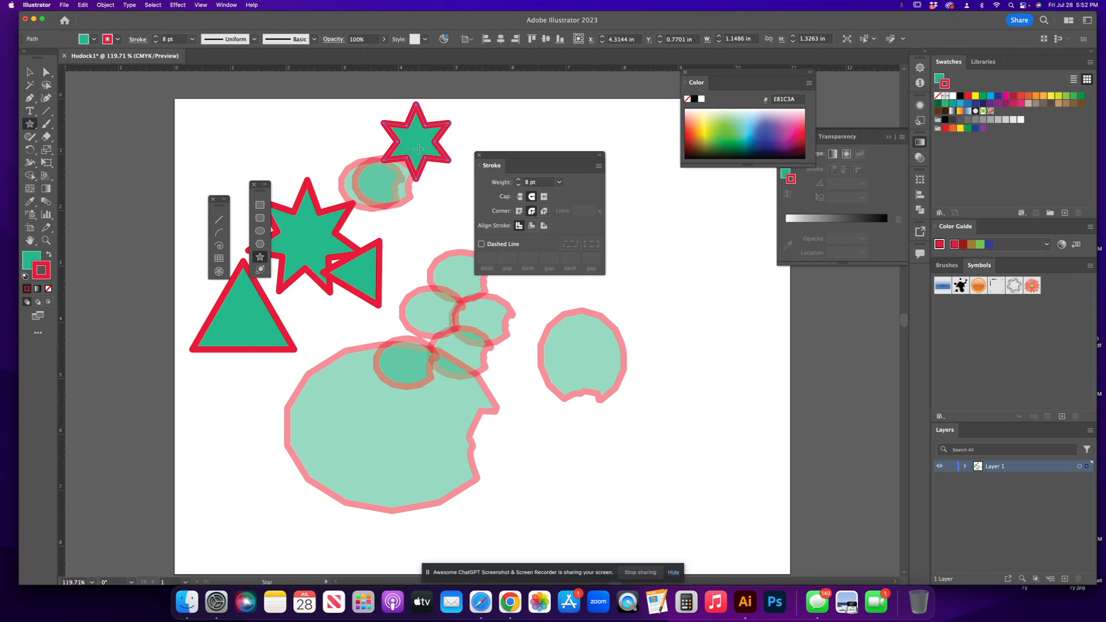
Zoom in and draw a many-pointed star over the small star, then a larger six-point star about 1.95 by 2.18 in.
key("super+equal")
key("super+equal")
scroll(419, 149, "left", 1)
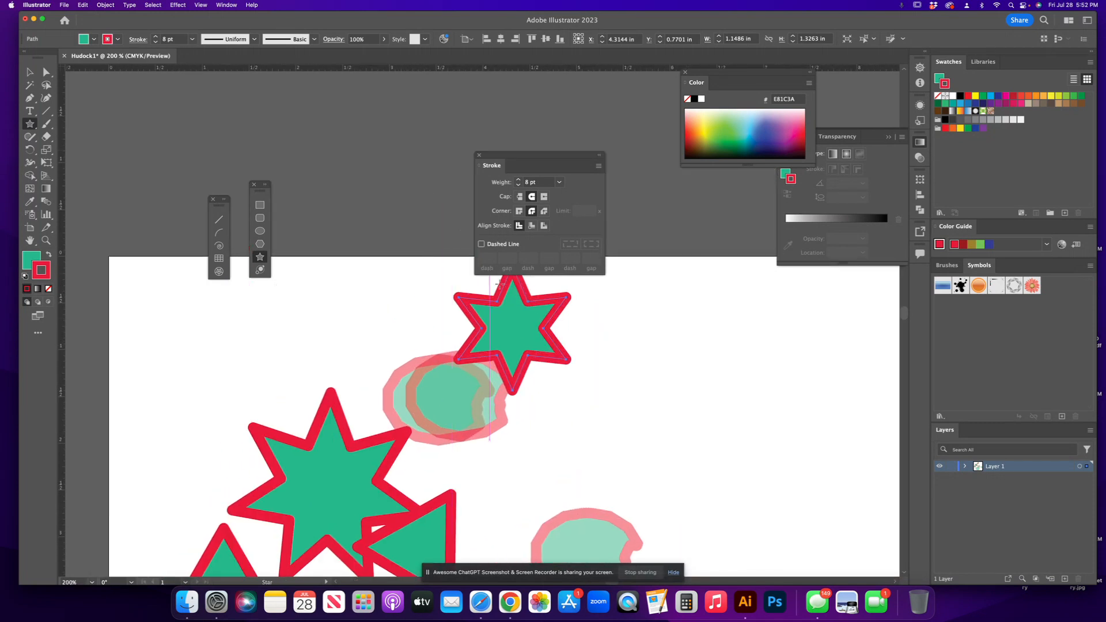
left_click_drag(513, 328, 552, 378)
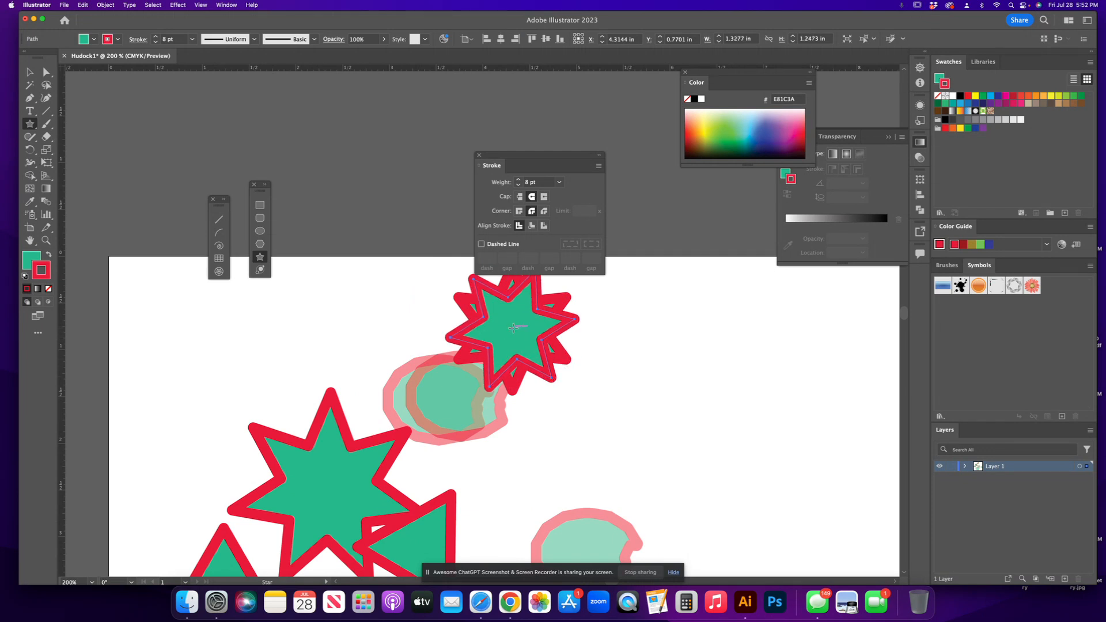
left_click_drag(512, 329, 616, 380)
Move the large six-point star down and to the right with the Selection tool.
left_click(30, 72)
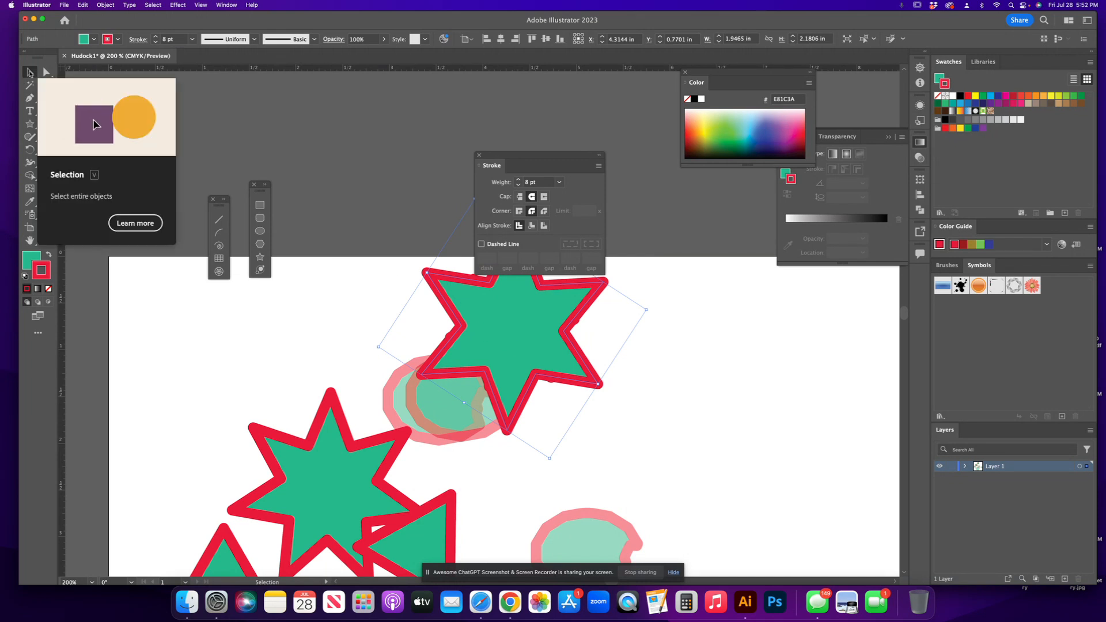
left_click_drag(516, 338, 637, 484)
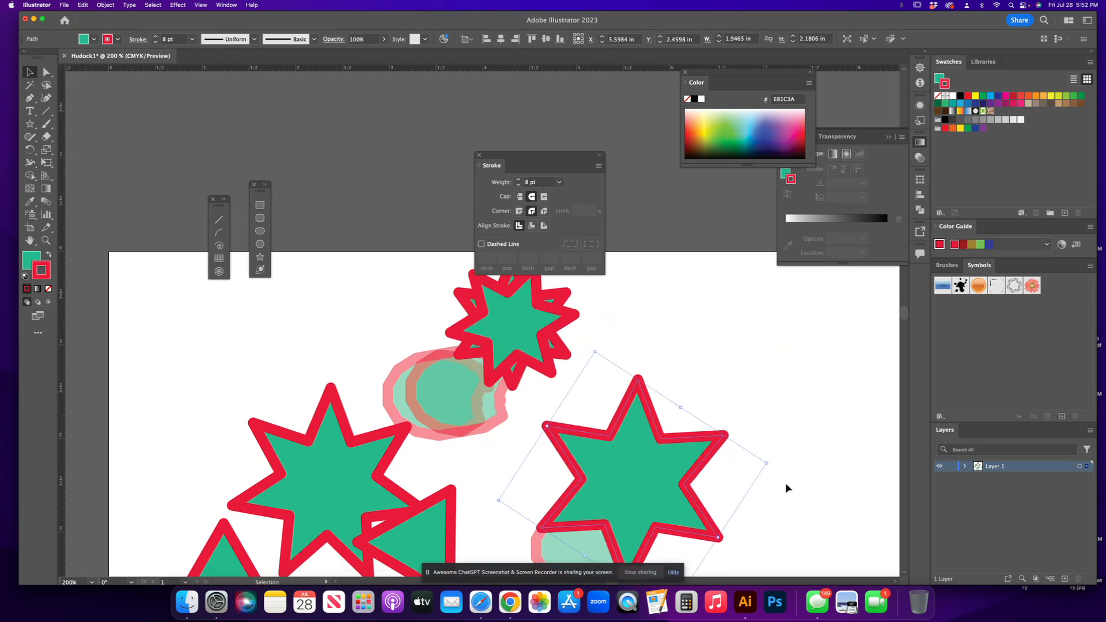
scroll(785, 483, "down", 5)
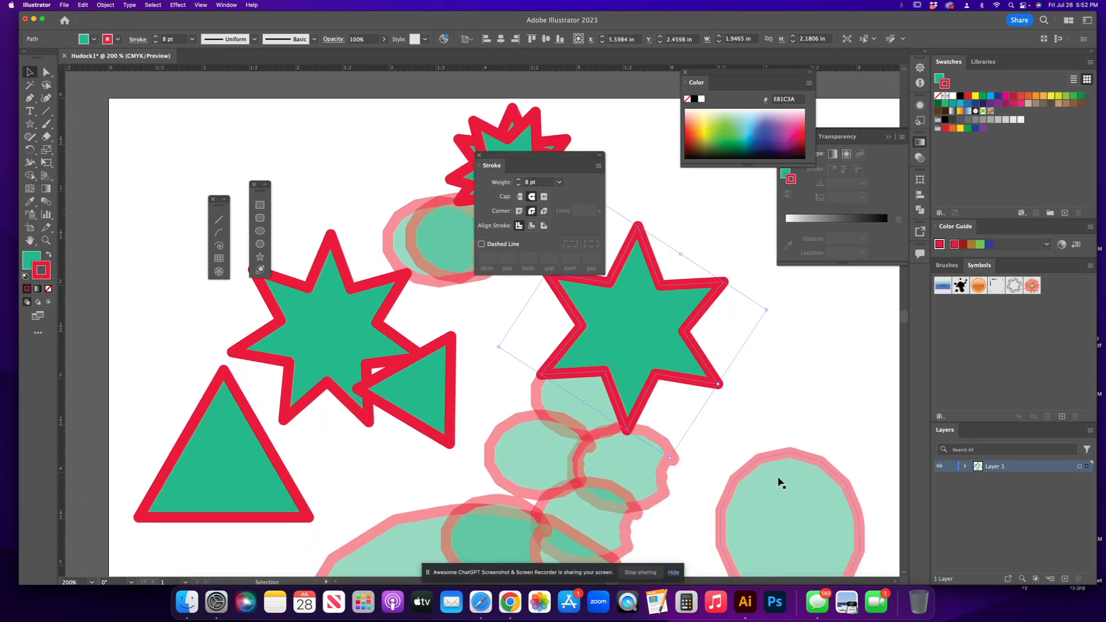
scroll(780, 483, "down", 1)
mouse_move(621, 302)
left_mouse_down()
mouse_move(630, 321)
mouse_move(614, 400)
mouse_move(721, 408)
mouse_move(664, 326)
left_mouse_up()
Set the large star's stroke colour to 2A3492 and its fill colour to C0D72F.
left_click(768, 136)
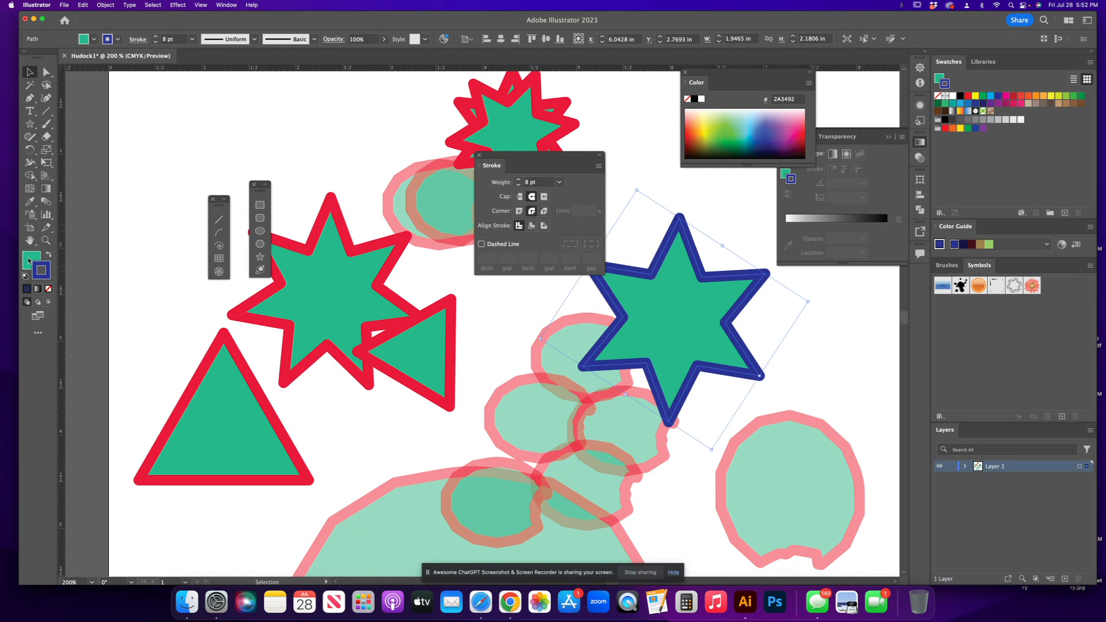
left_click(28, 260)
left_click(714, 125)
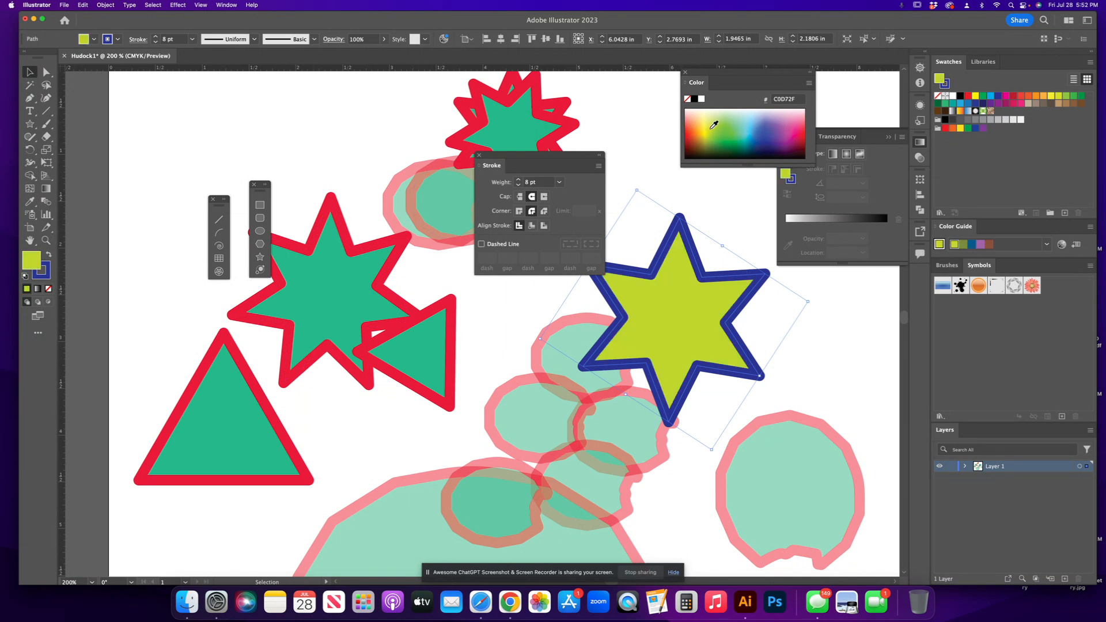
Move the large star over the red-outlined star and send it backward.
left_click_drag(675, 333, 327, 313)
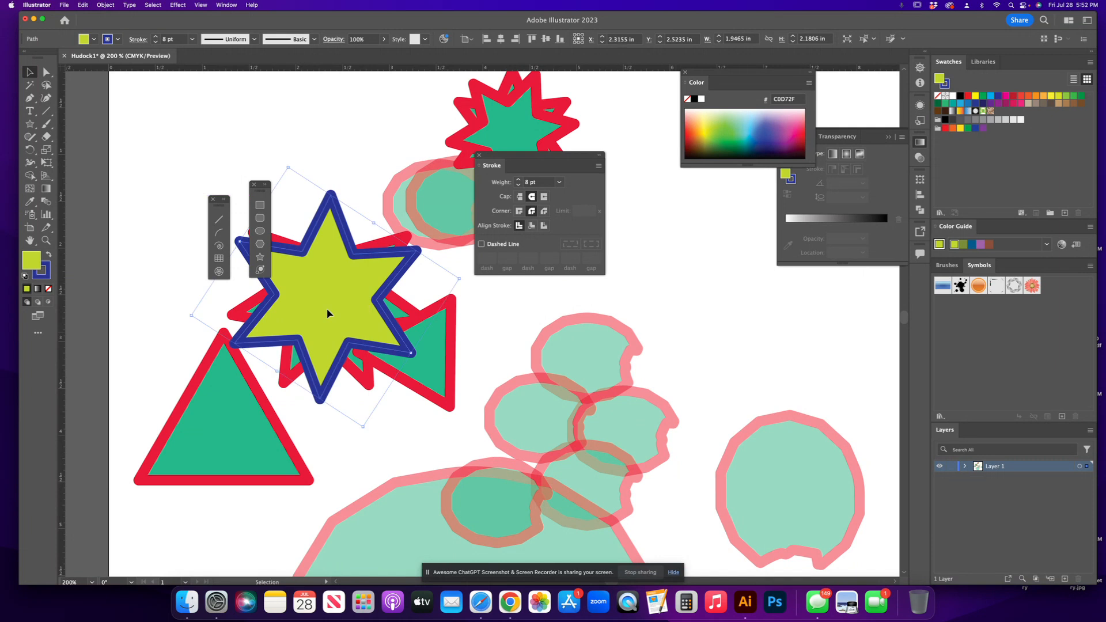
right_click(328, 313)
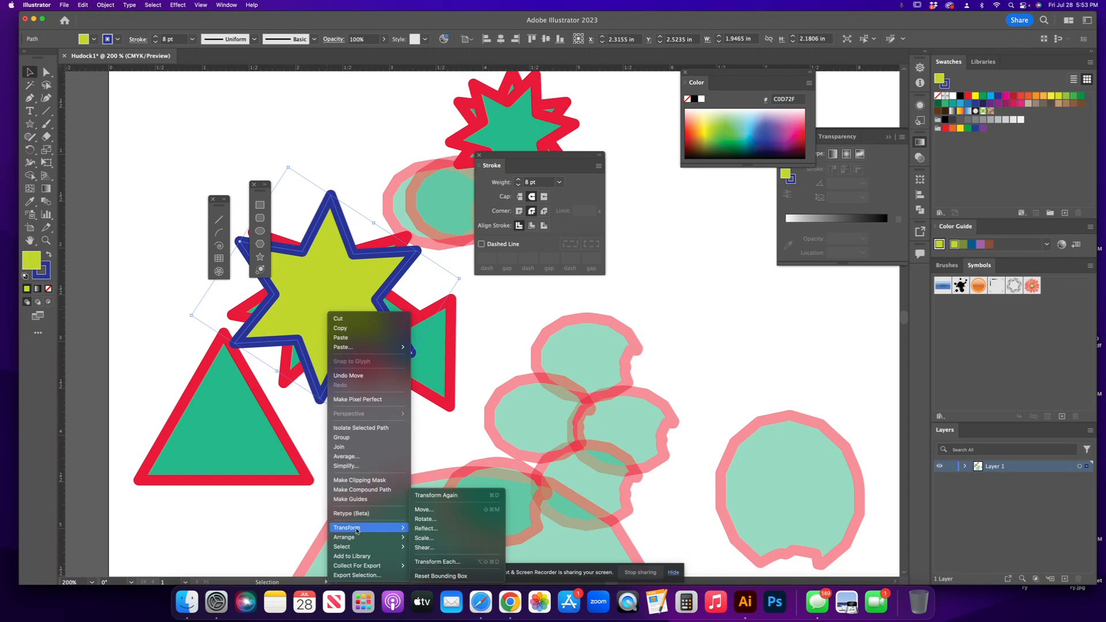
mouse_move(357, 539)
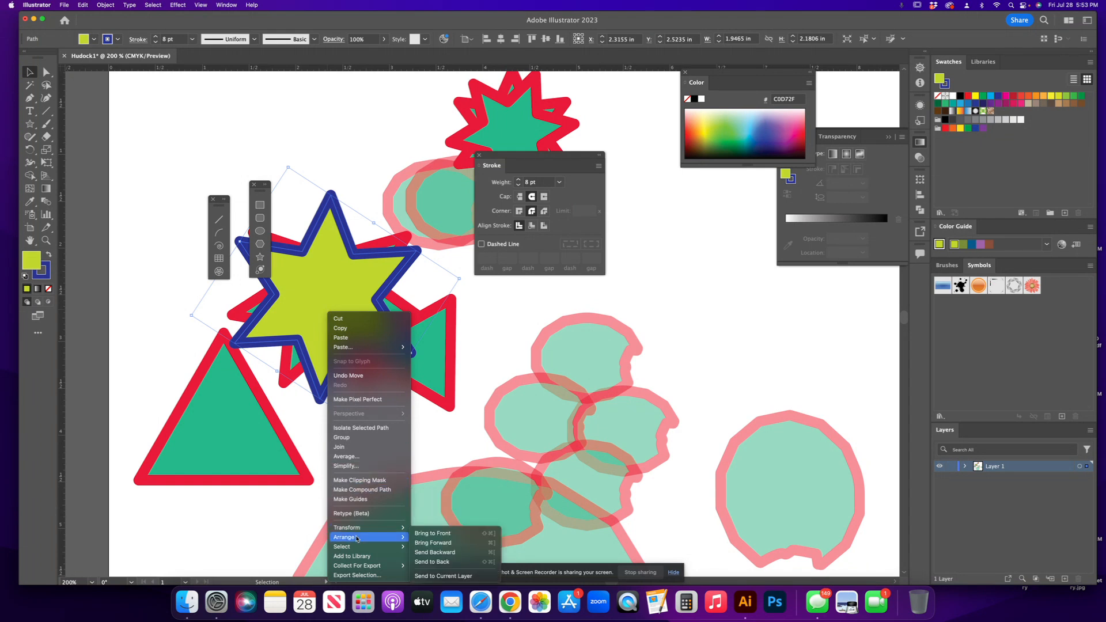
left_click(446, 552)
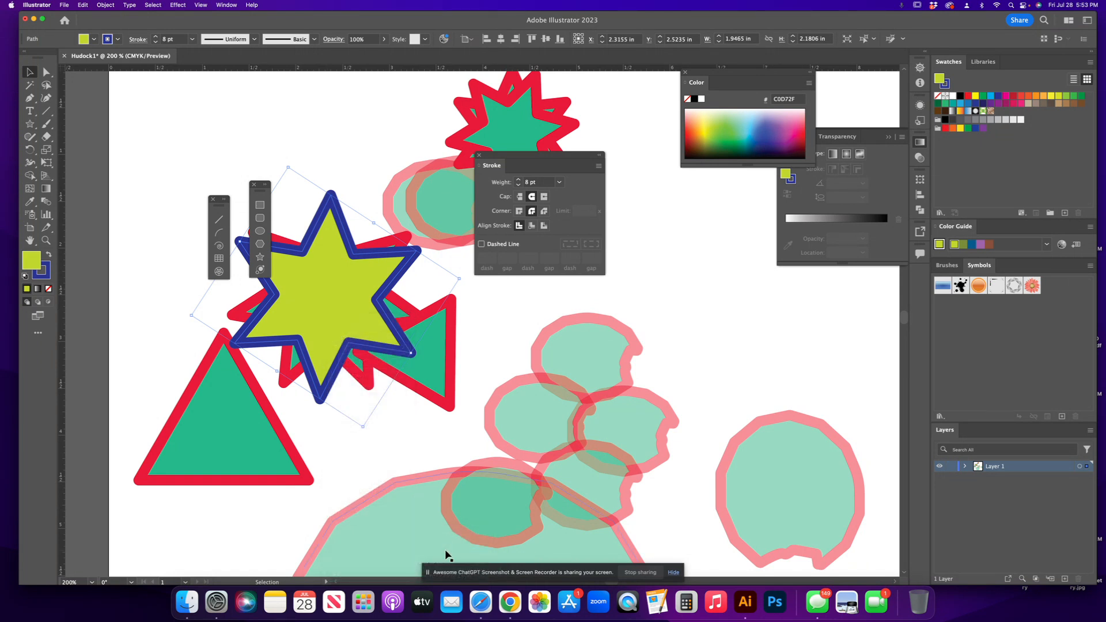
Send the large star to the back and move it down-left behind the triangle.
right_click(326, 298)
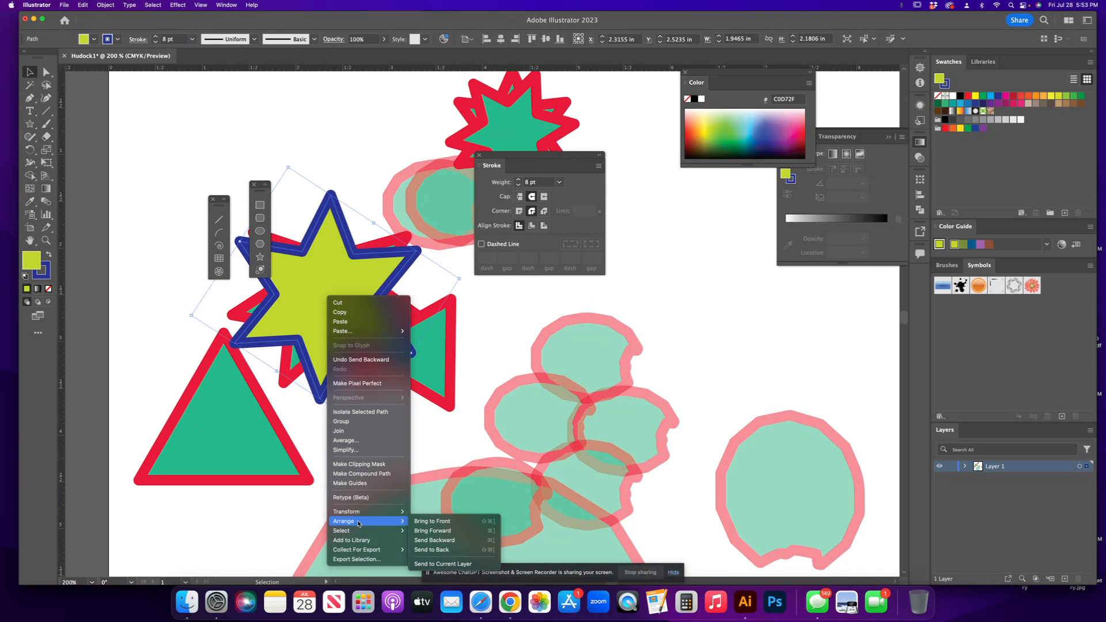
left_click(437, 550)
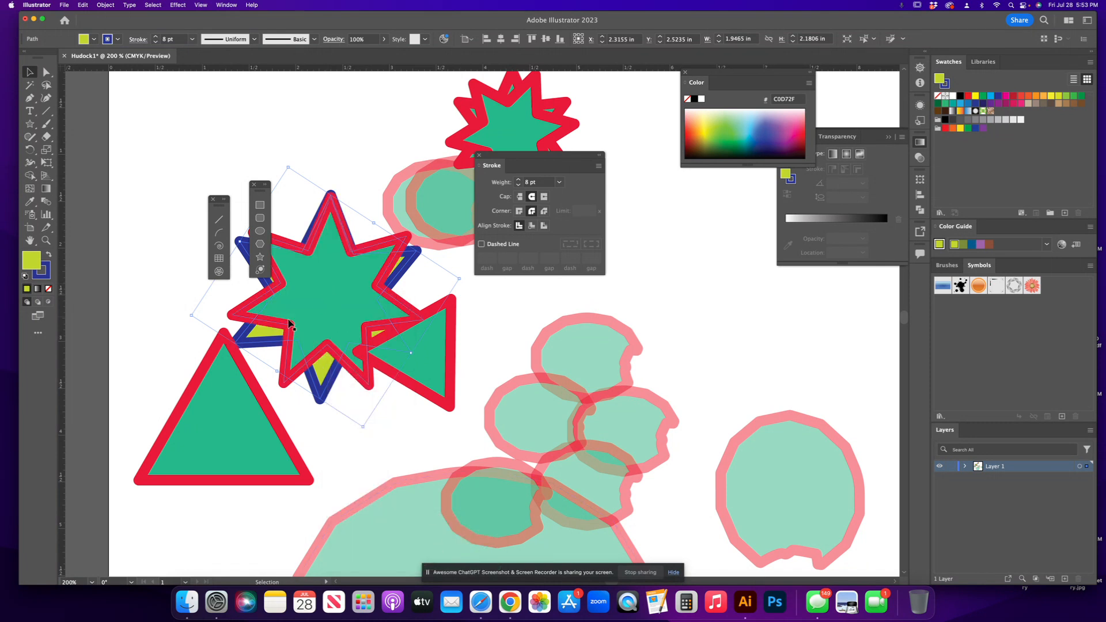
left_click_drag(262, 339, 202, 376)
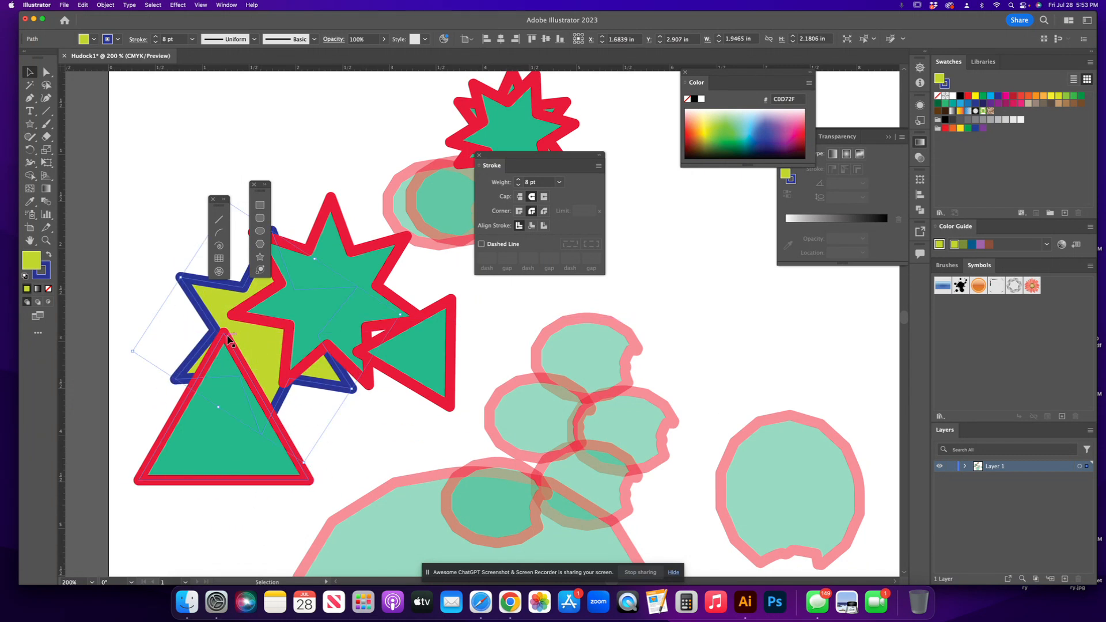